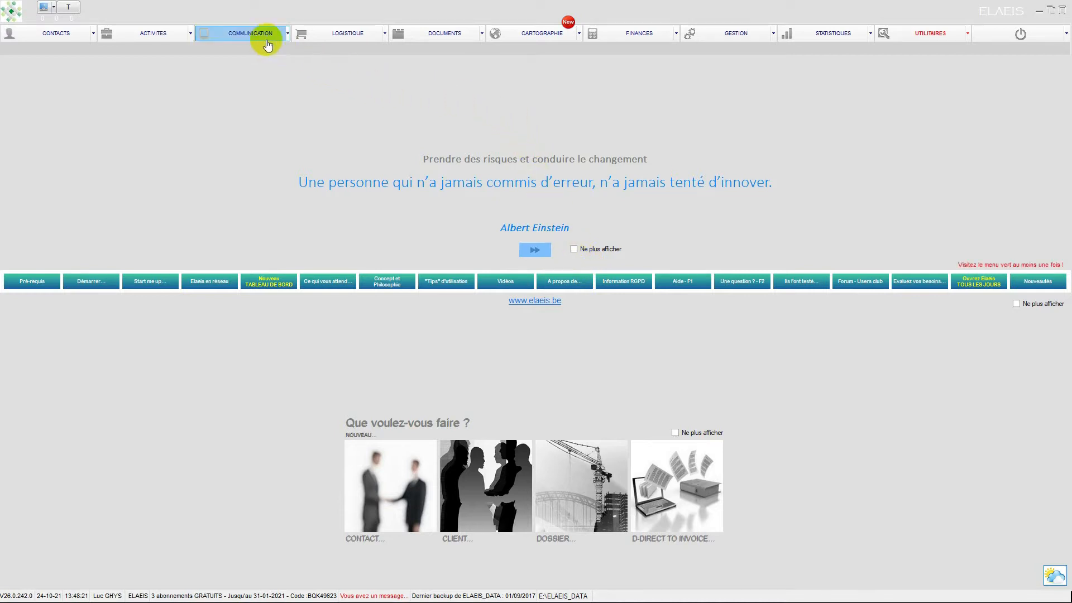
- Start a new contact from the clients list as a natural person with the civility Monsieur
{"action": "left_click", "coordinate": [66, 38]}
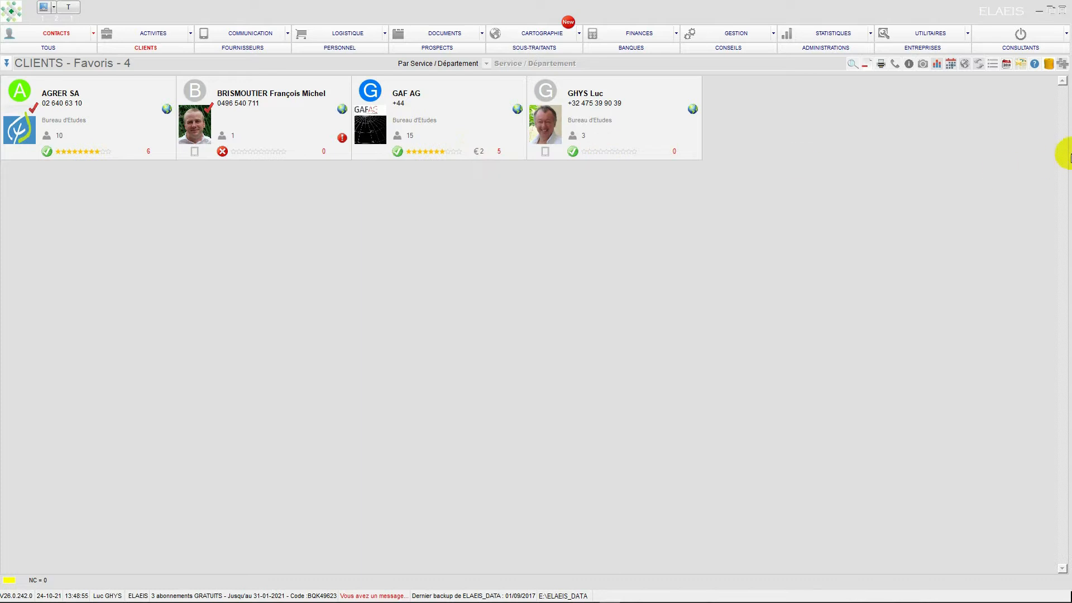
{"action": "left_click", "coordinate": [1062, 66]}
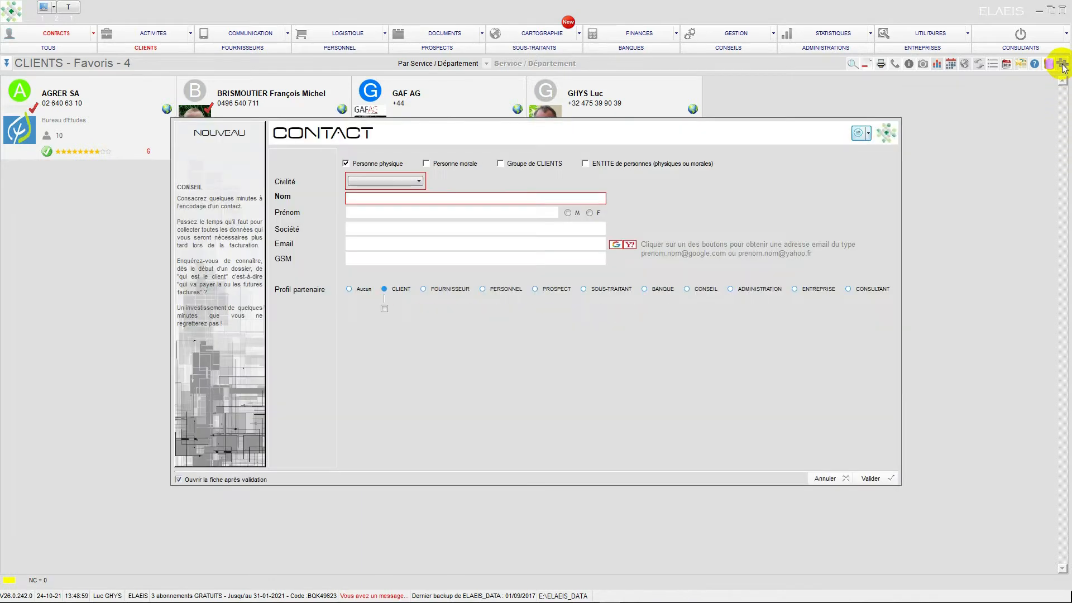
{"action": "left_click", "coordinate": [418, 182]}
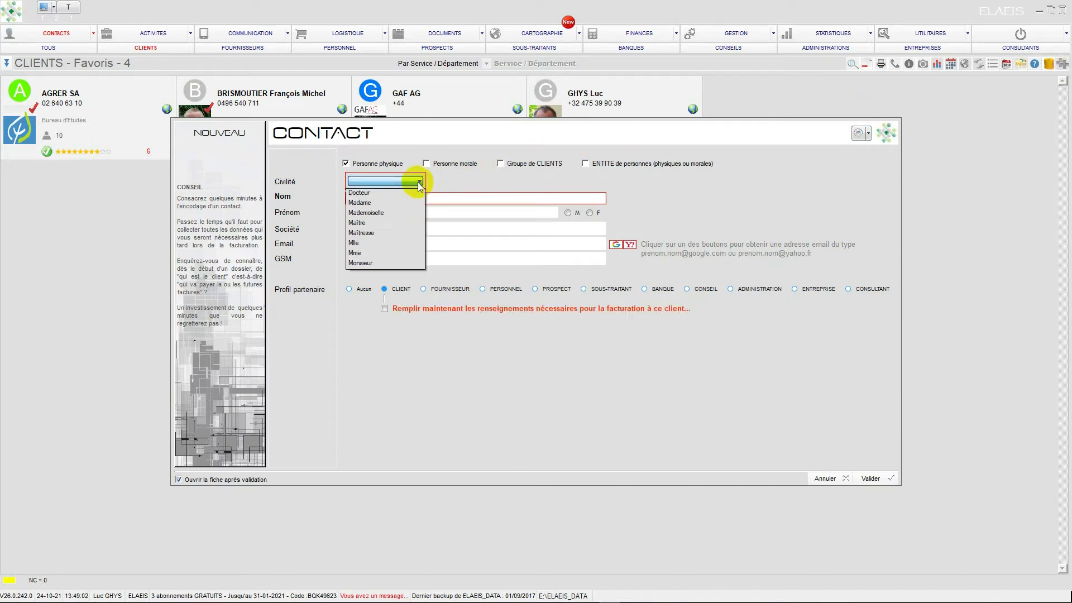
{"action": "left_click", "coordinate": [369, 263]}
- Enter the contact's last and first names, set the partner profile to Aucun and validate the new contact
{"action": "left_click", "coordinate": [378, 200]}
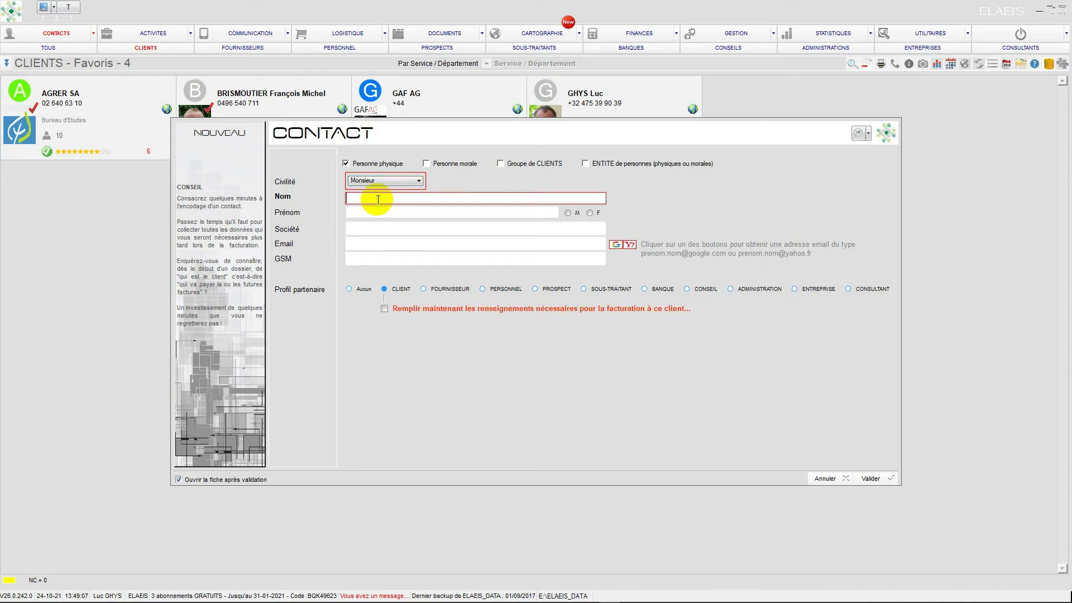
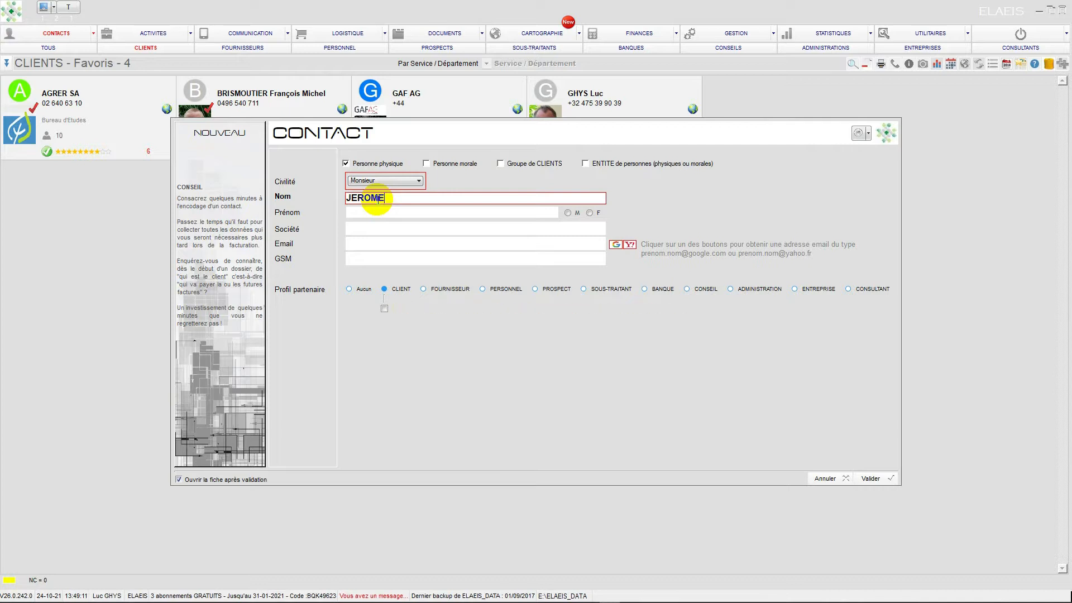
{"action": "left_click", "coordinate": [372, 212]}
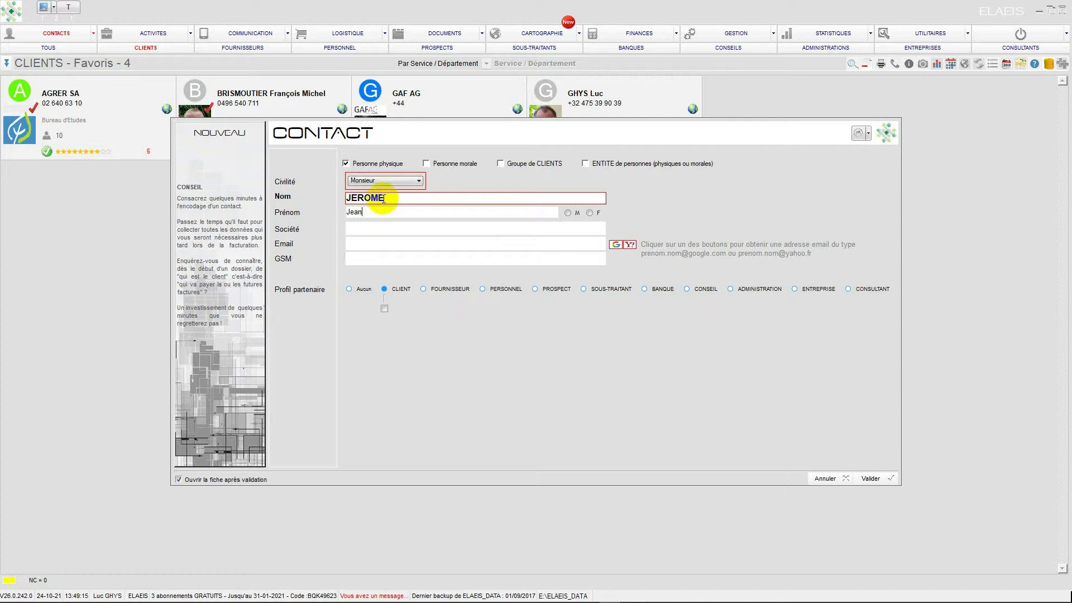
{"action": "left_click", "coordinate": [356, 290]}
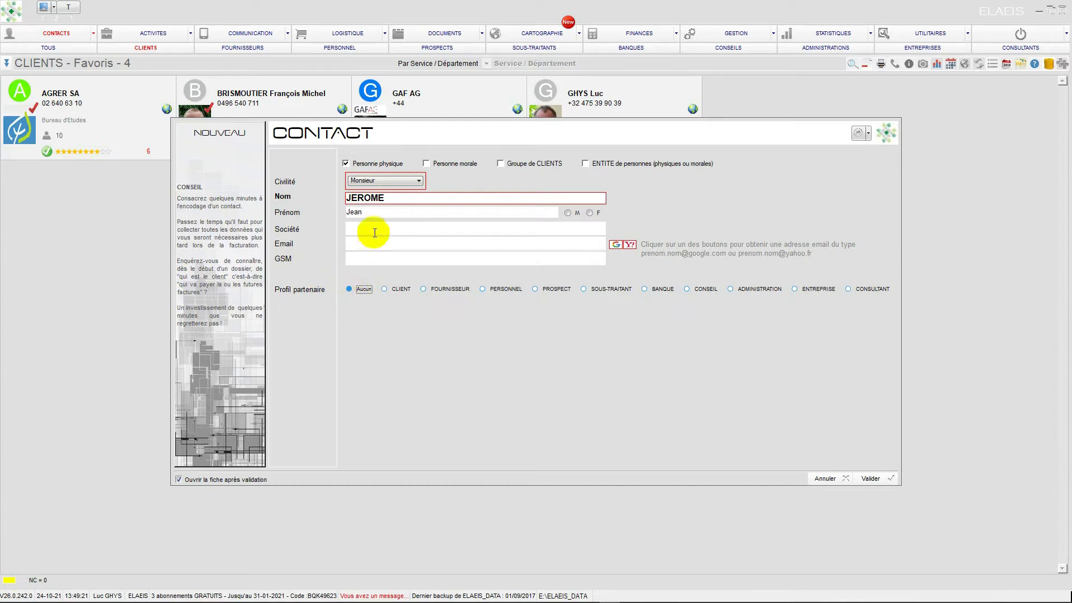
{"action": "left_click", "coordinate": [871, 479]}
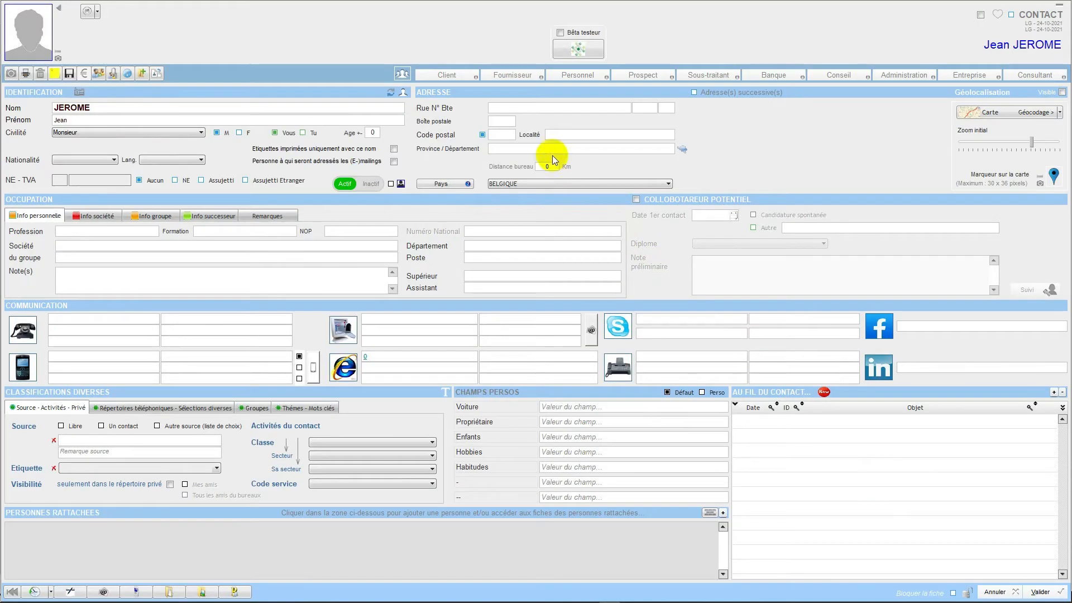
- Fill in the contact's street name and house number in the address section
{"action": "left_click", "coordinate": [523, 108]}
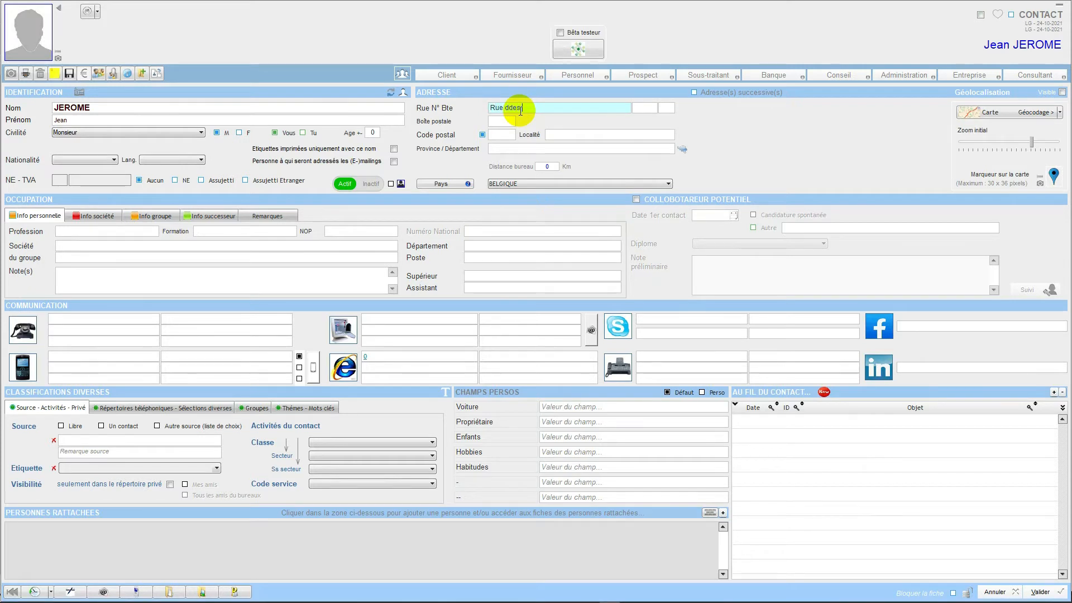
{"action": "left_click", "coordinate": [506, 108]}
{"action": "key", "text": "BackSpace"}
{"action": "left_click", "coordinate": [647, 110]}
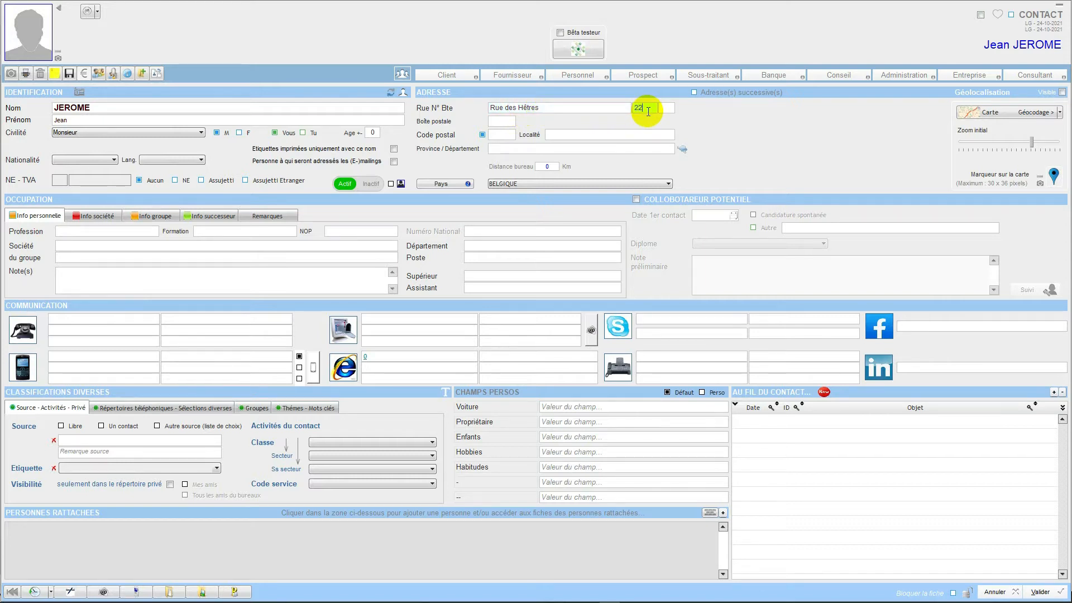
- Fill in the contact's locality with its matching postal code and choose the province on the map of Belgium
{"action": "left_click", "coordinate": [552, 134]}
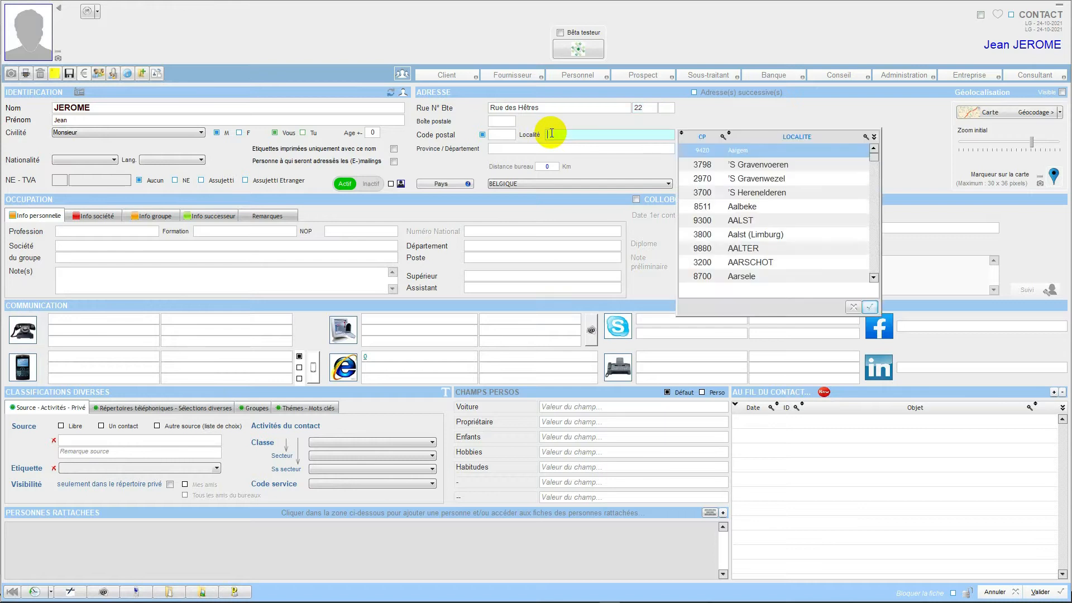
{"action": "type", "text": "HANNUT"}
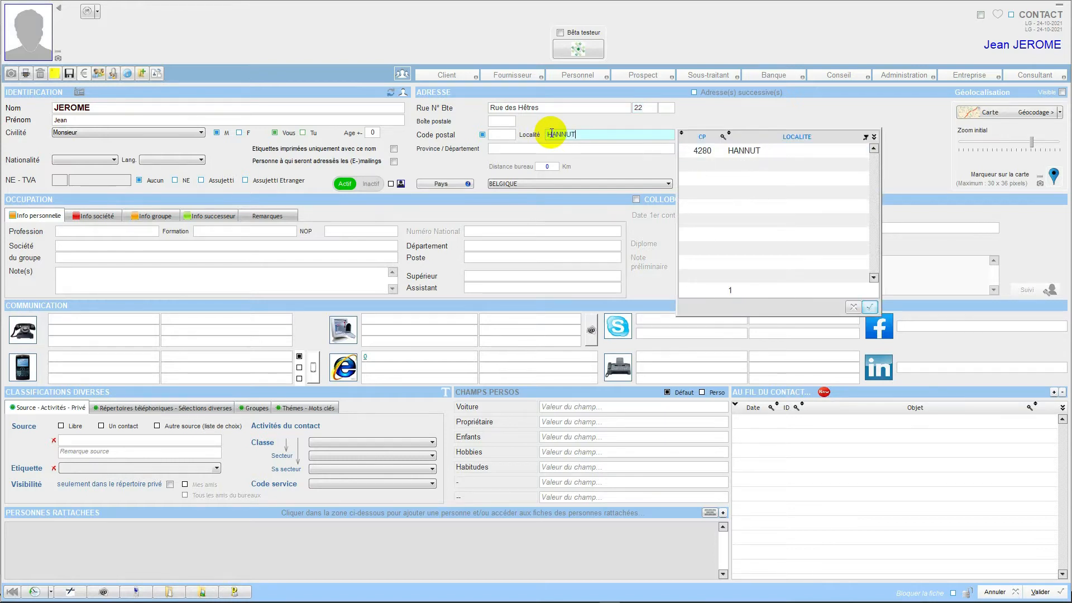
{"action": "left_click", "coordinate": [702, 148]}
{"action": "left_click", "coordinate": [871, 307]}
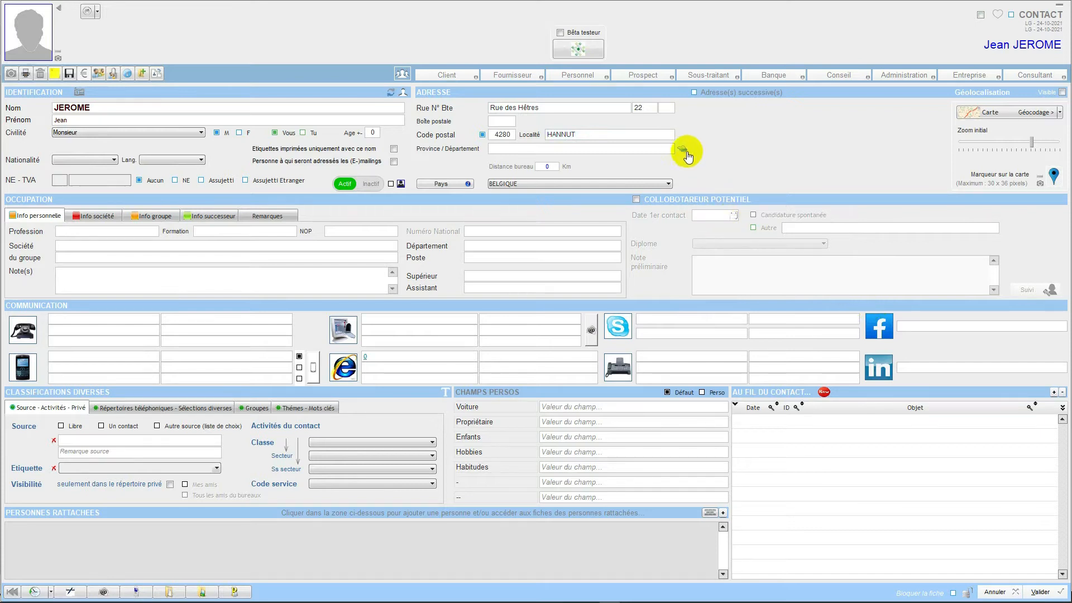
{"action": "left_click", "coordinate": [688, 153]}
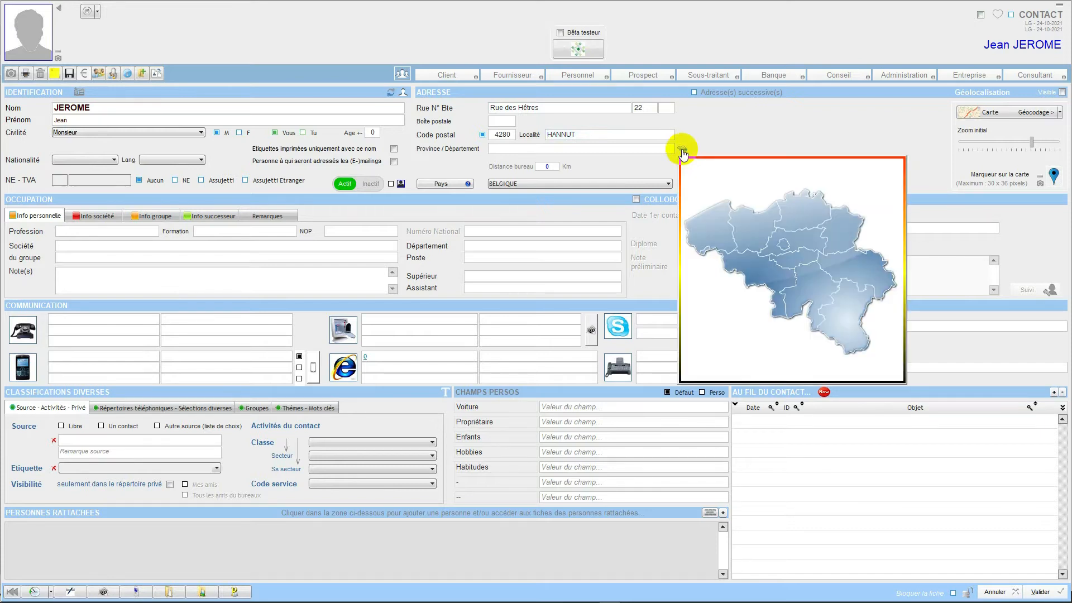
{"action": "left_click", "coordinate": [852, 265]}
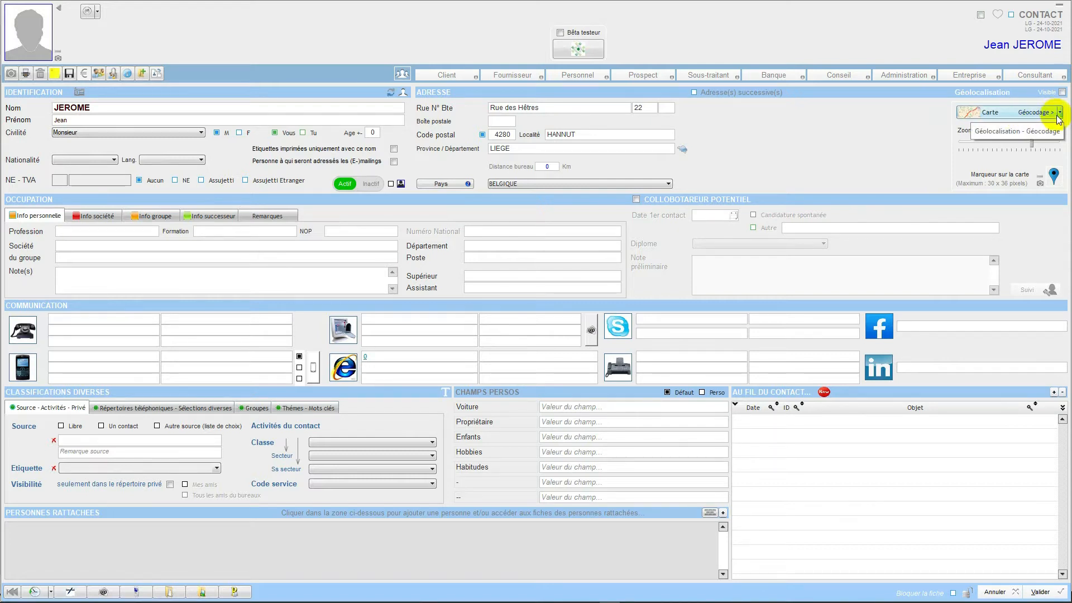
- Geocode the contact's address by placing the marker on the house in the satellite view and validating the coordinates
{"action": "left_click", "coordinate": [987, 115]}
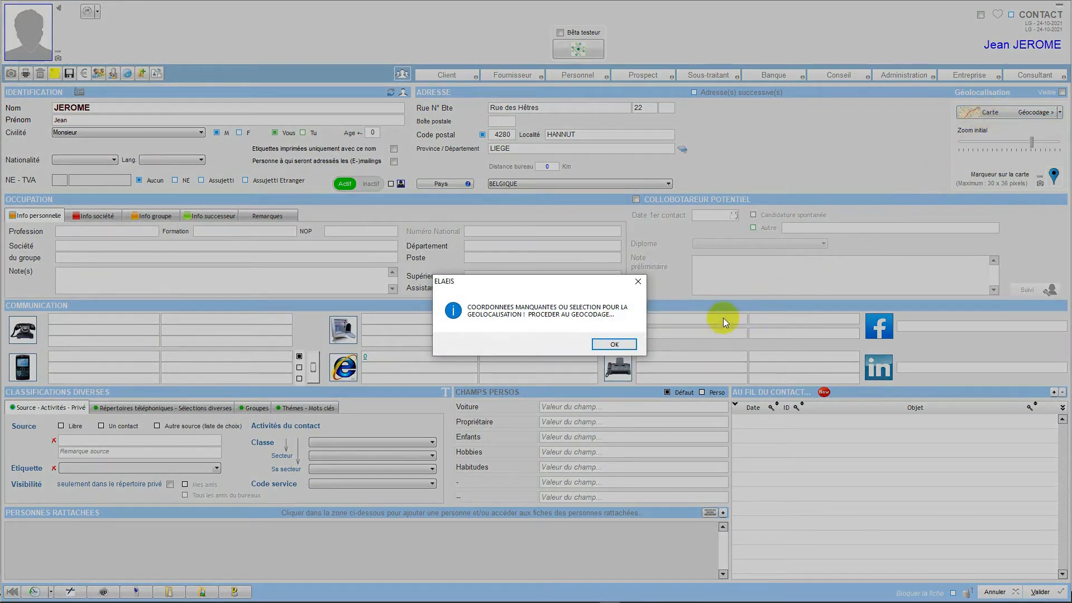
{"action": "left_click", "coordinate": [616, 343]}
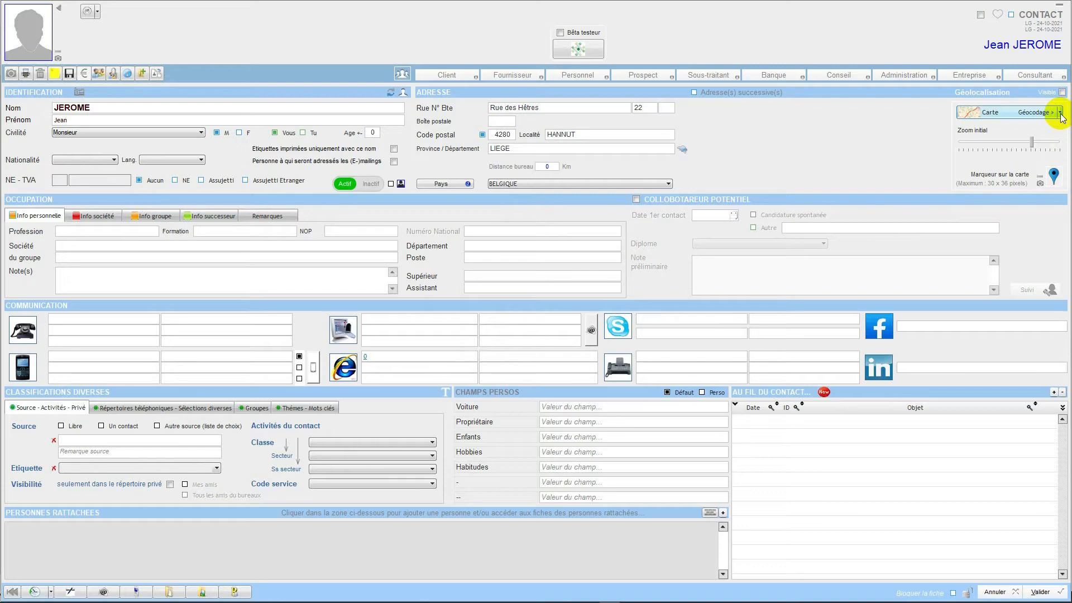
{"action": "left_click", "coordinate": [1060, 113]}
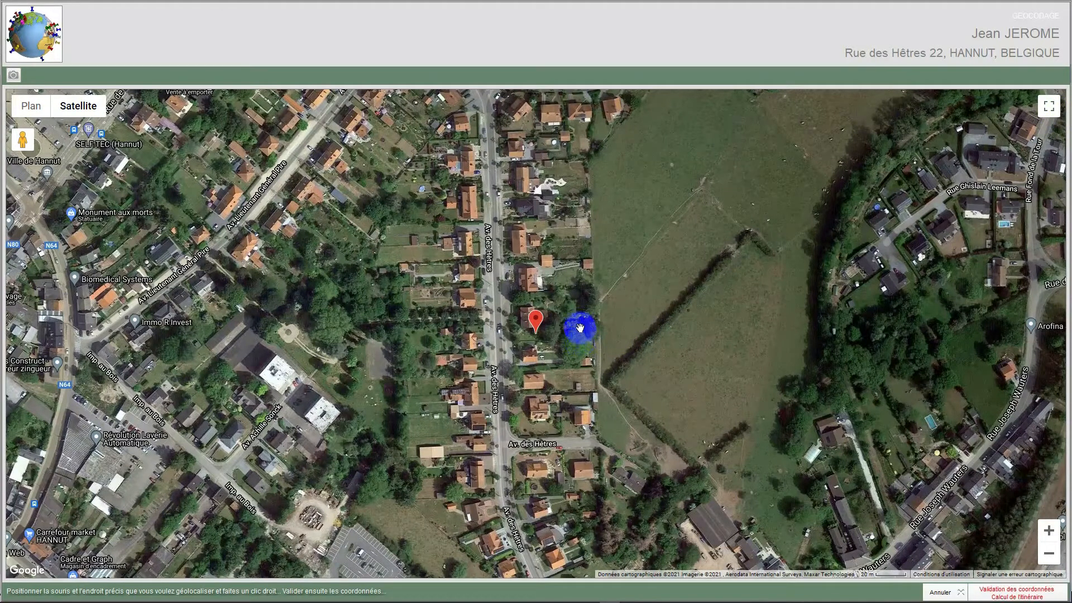
{"action": "left_click_drag", "start_coordinate": [579, 318], "coordinate": [628, 318]}
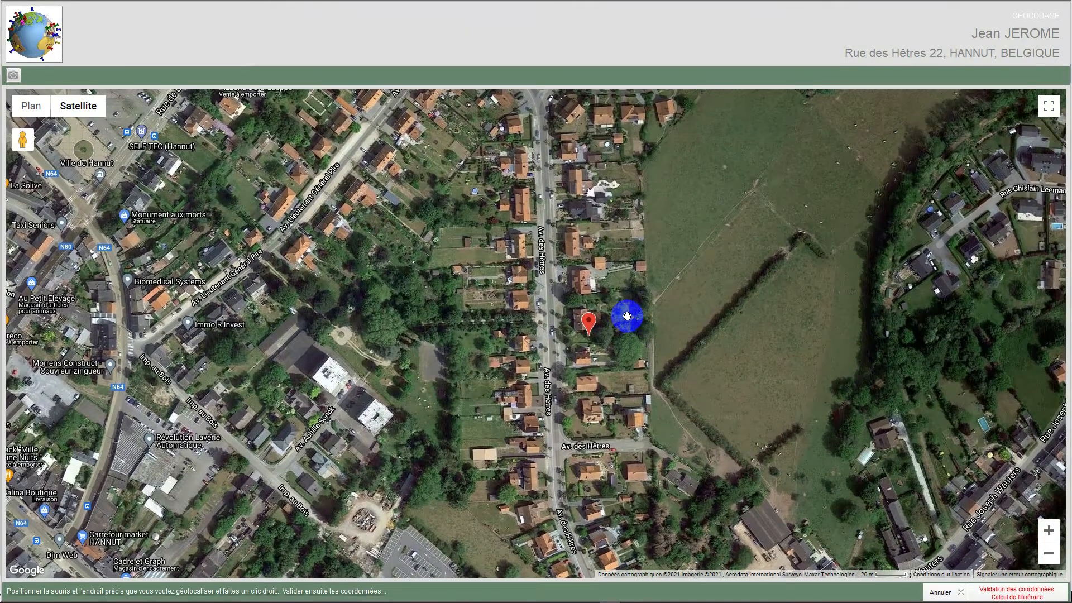
{"action": "scroll", "coordinate": [629, 317], "scroll_direction": "up", "scroll_amount": 1}
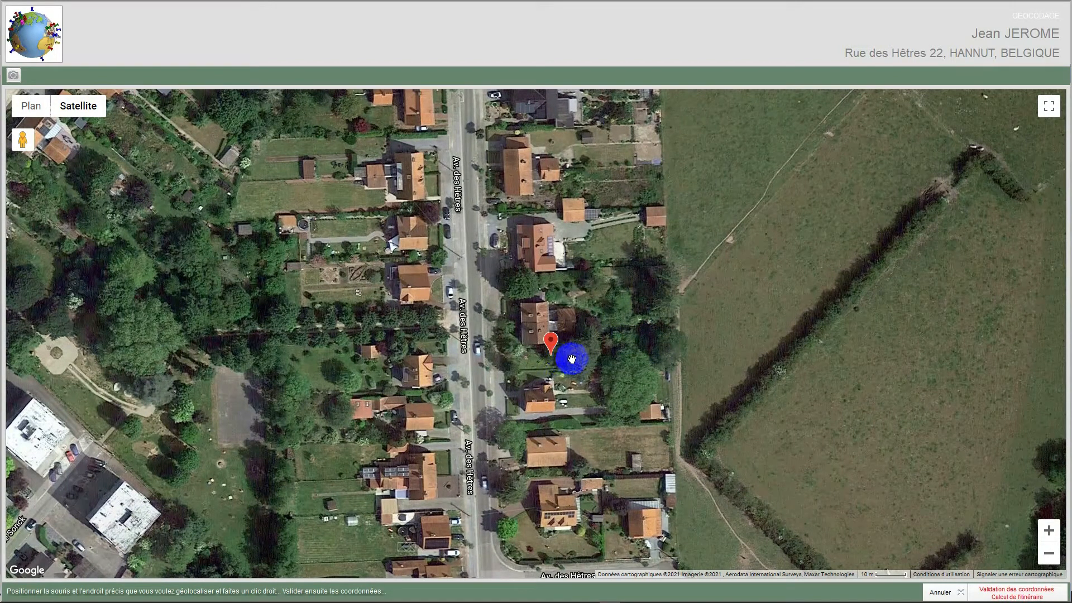
{"action": "right_click", "coordinate": [536, 311]}
{"action": "left_click_drag", "start_coordinate": [535, 322], "coordinate": [538, 314]}
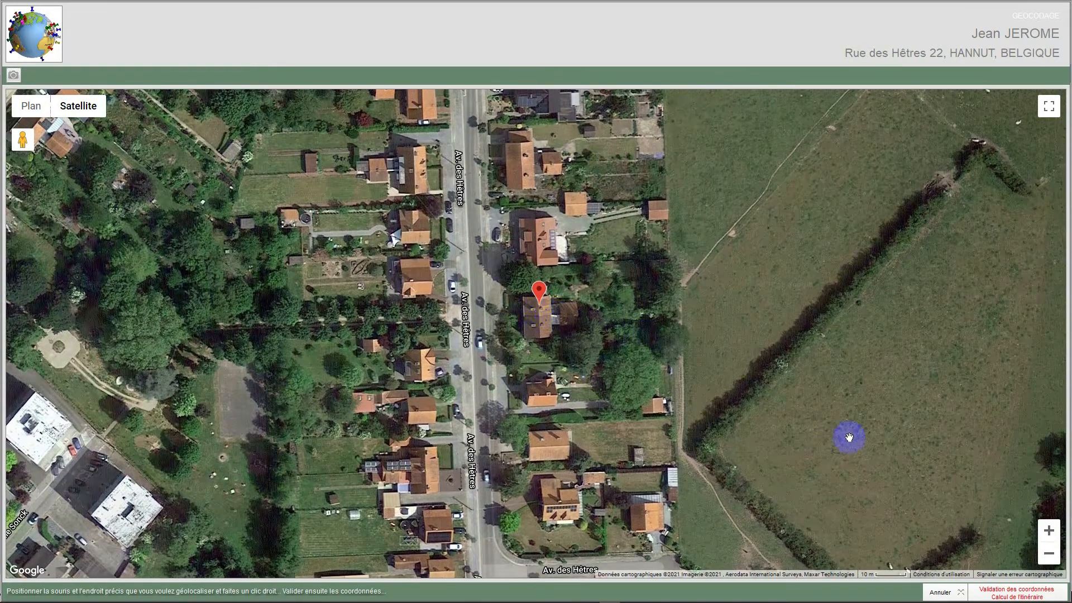
{"action": "left_click", "coordinate": [1001, 591]}
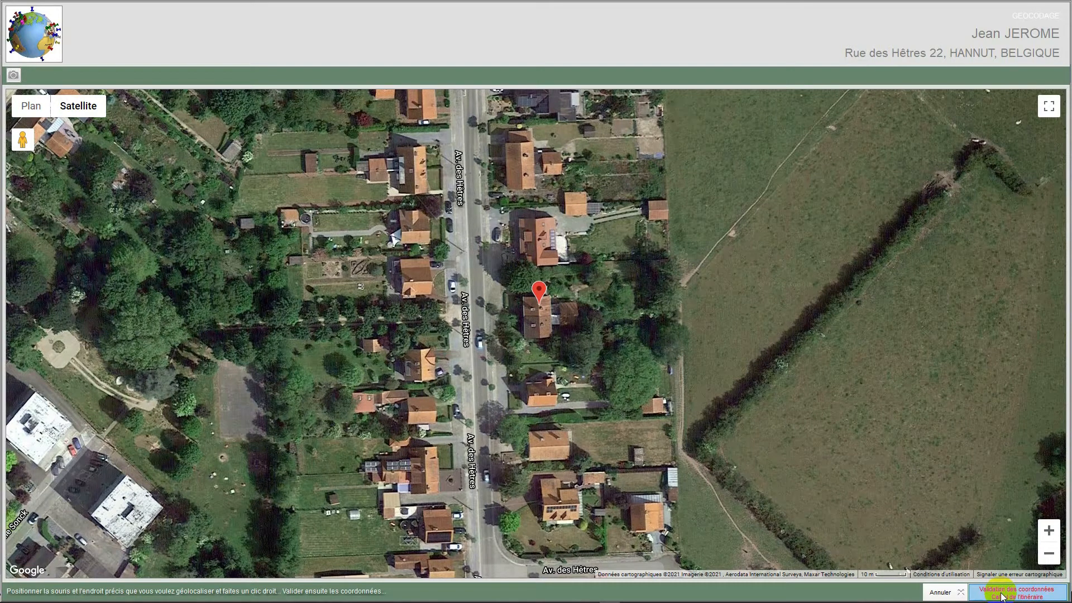
{"action": "left_click", "coordinate": [1003, 596]}
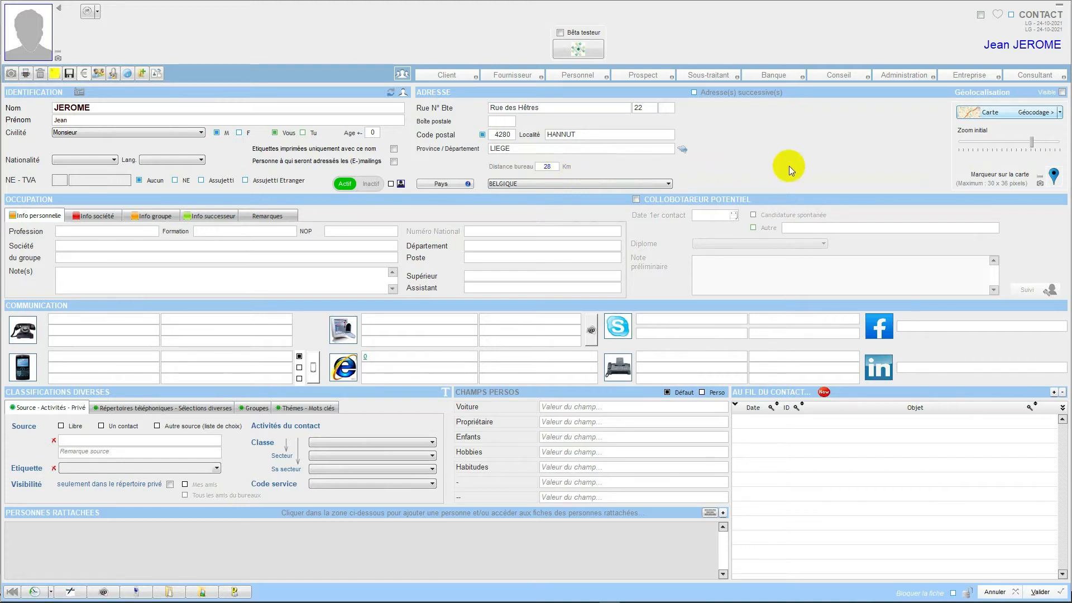
- Make the contact's geolocation visible and increase the initial map zoom
{"action": "left_click", "coordinate": [1063, 93]}
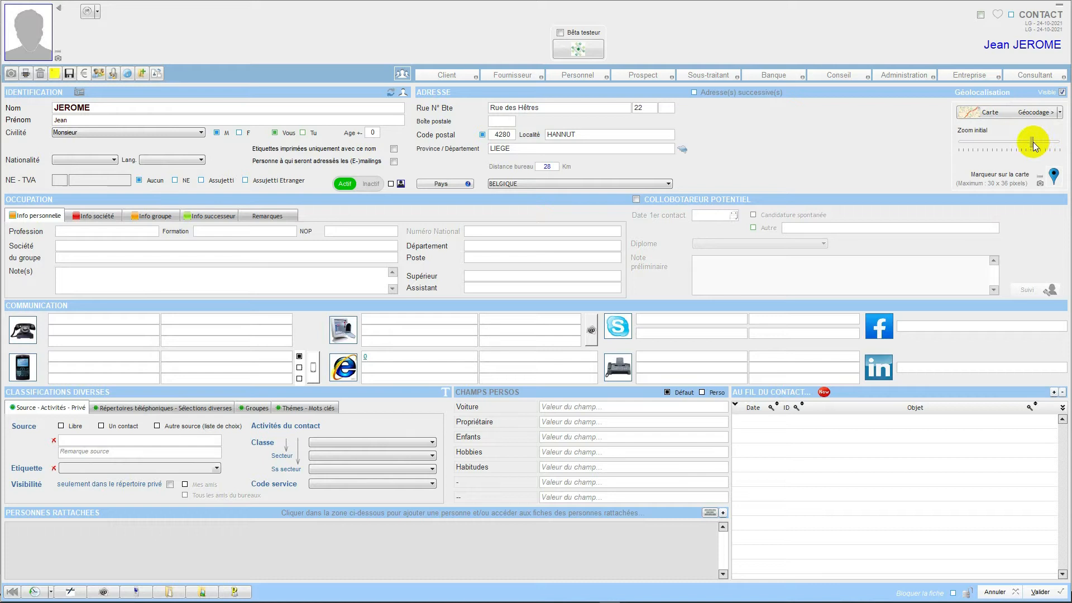
{"action": "left_click_drag", "start_coordinate": [1032, 143], "coordinate": [1051, 143]}
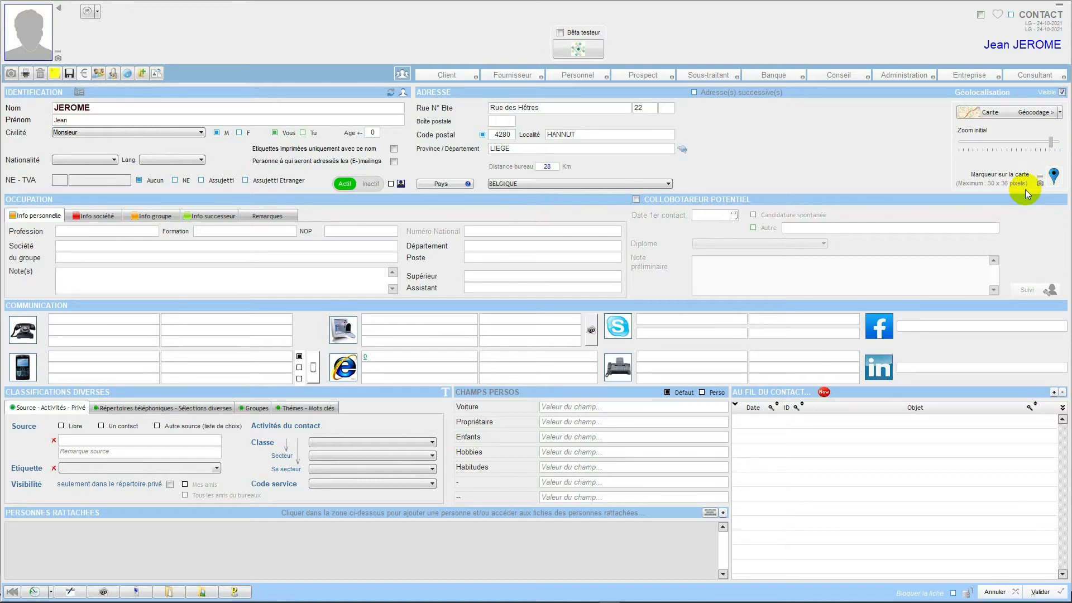
- Open the contact's map, enable Streetview and look at the houses from the street beside the marker, then return to the map
{"action": "left_click", "coordinate": [985, 113]}
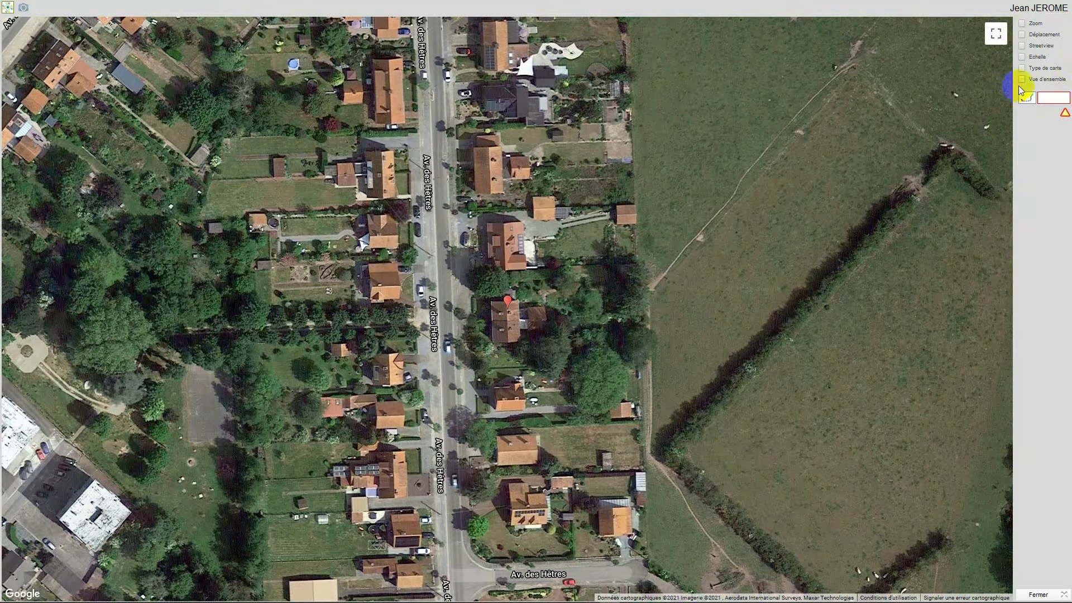
{"action": "left_click", "coordinate": [1023, 46]}
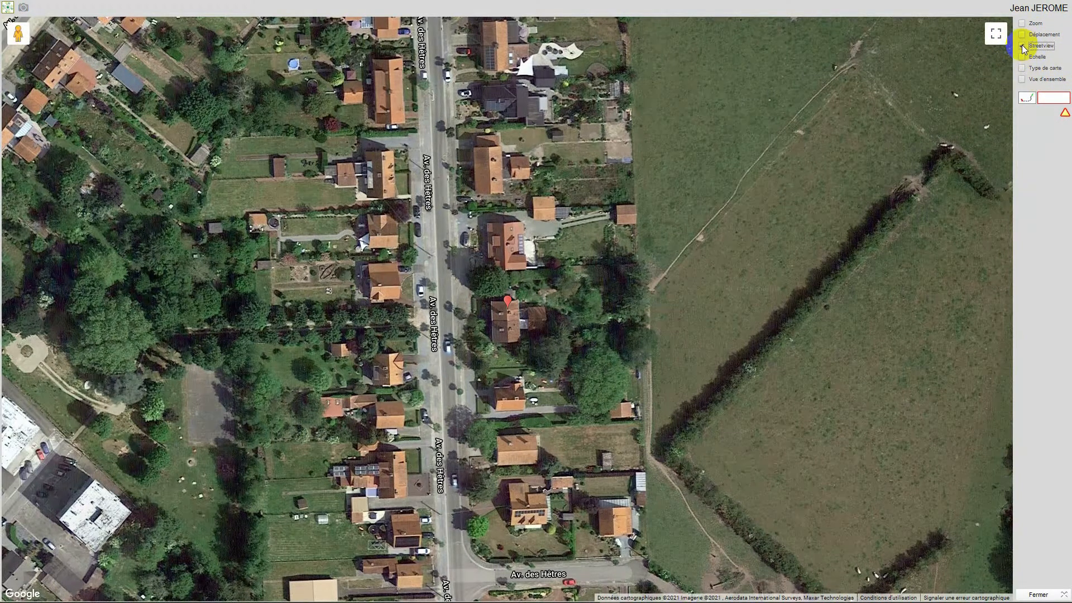
{"action": "left_click_drag", "start_coordinate": [18, 35], "coordinate": [435, 319]}
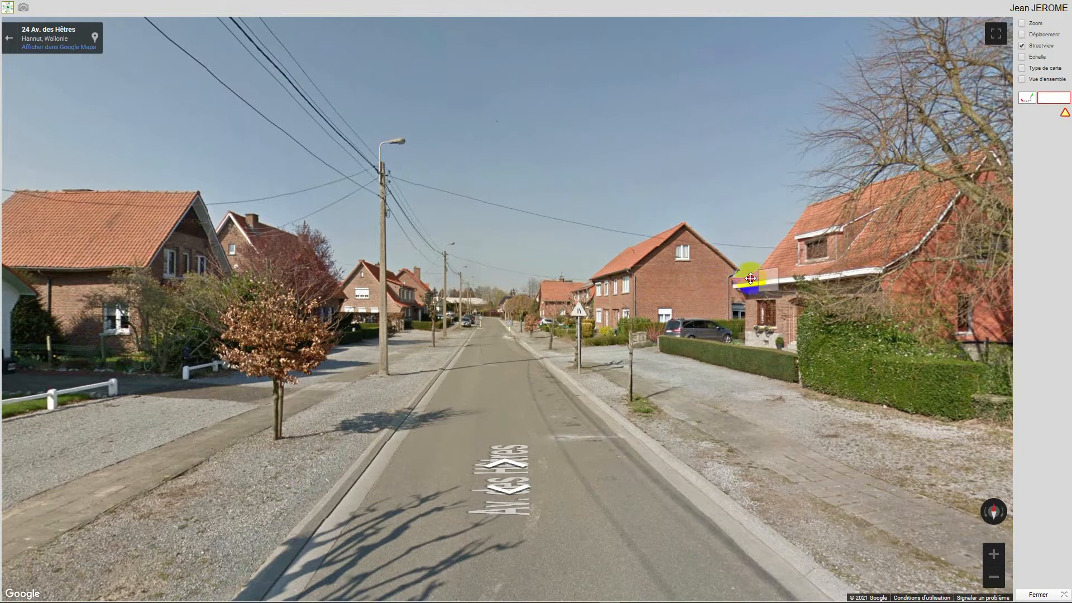
{"action": "left_click", "coordinate": [754, 276]}
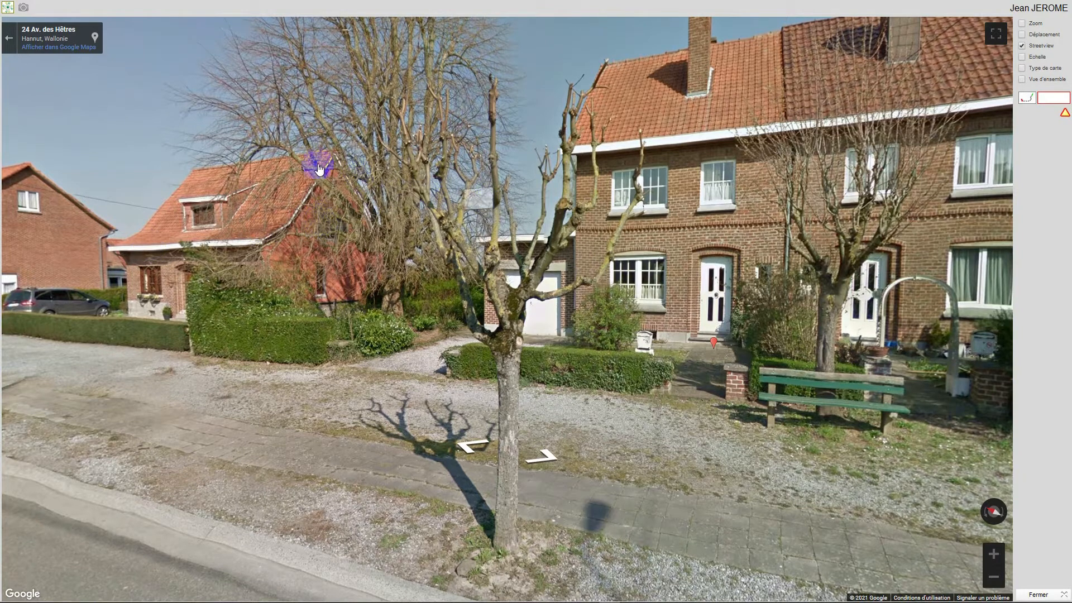
{"action": "left_click", "coordinate": [12, 40]}
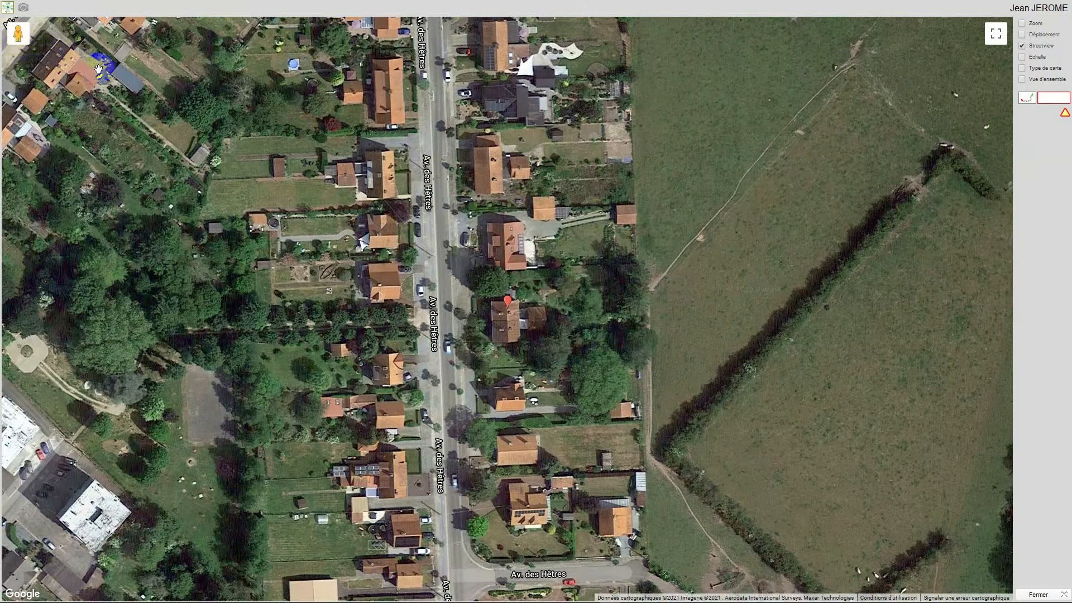
- Calculate the itinerary from the office to the contact, close the map and validate the contact record
{"action": "left_click", "coordinate": [1025, 98]}
{"action": "left_click", "coordinate": [1026, 99]}
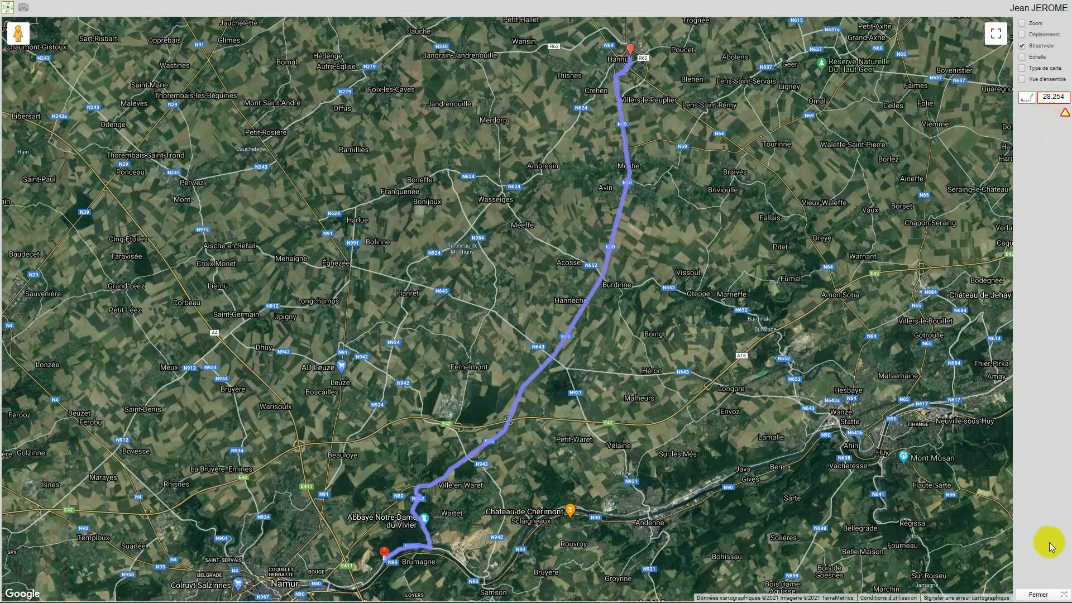
{"action": "left_click", "coordinate": [1035, 595]}
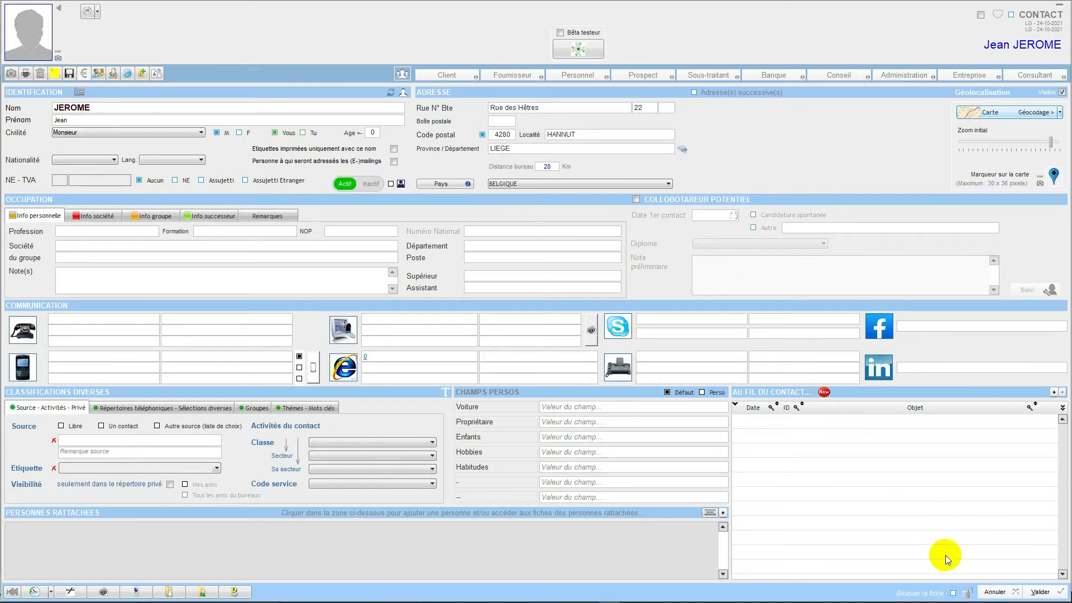
{"action": "left_click", "coordinate": [1038, 593]}
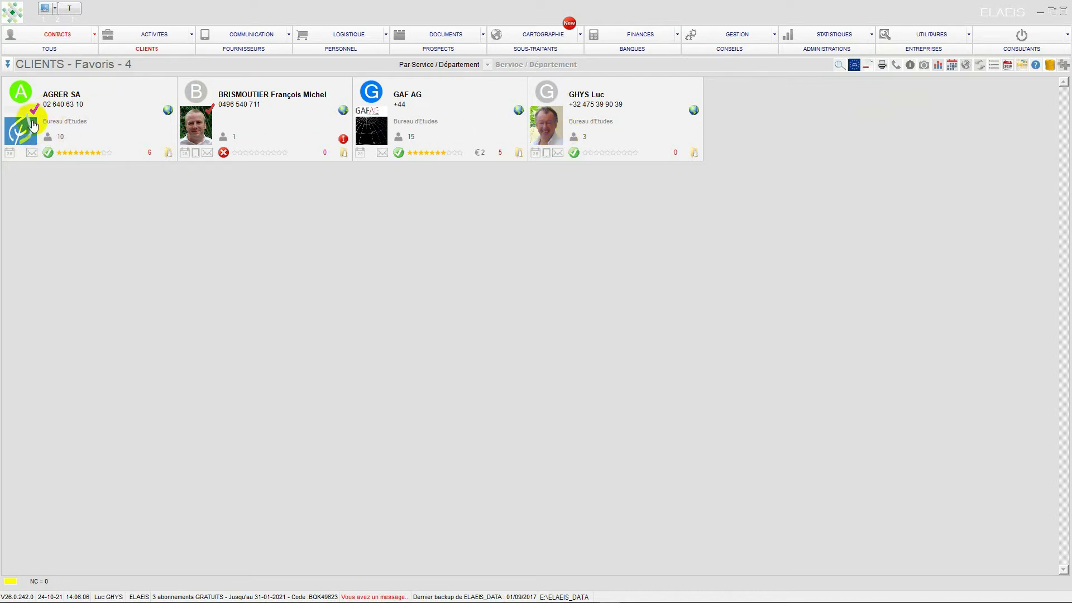
- List all partners and display them together on the map
{"action": "left_click", "coordinate": [42, 48]}
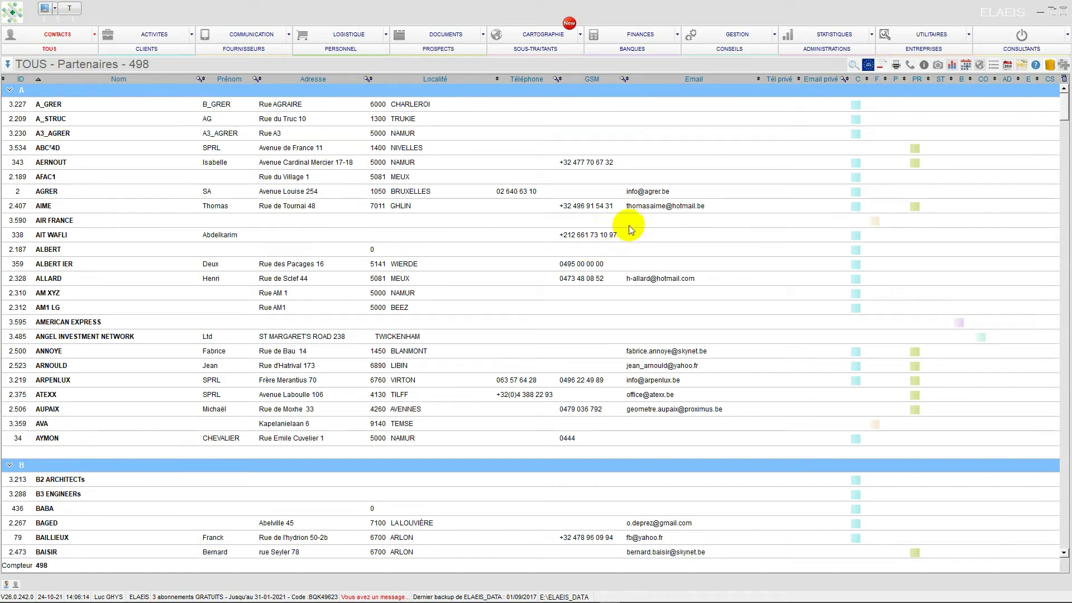
{"action": "left_click", "coordinate": [980, 67]}
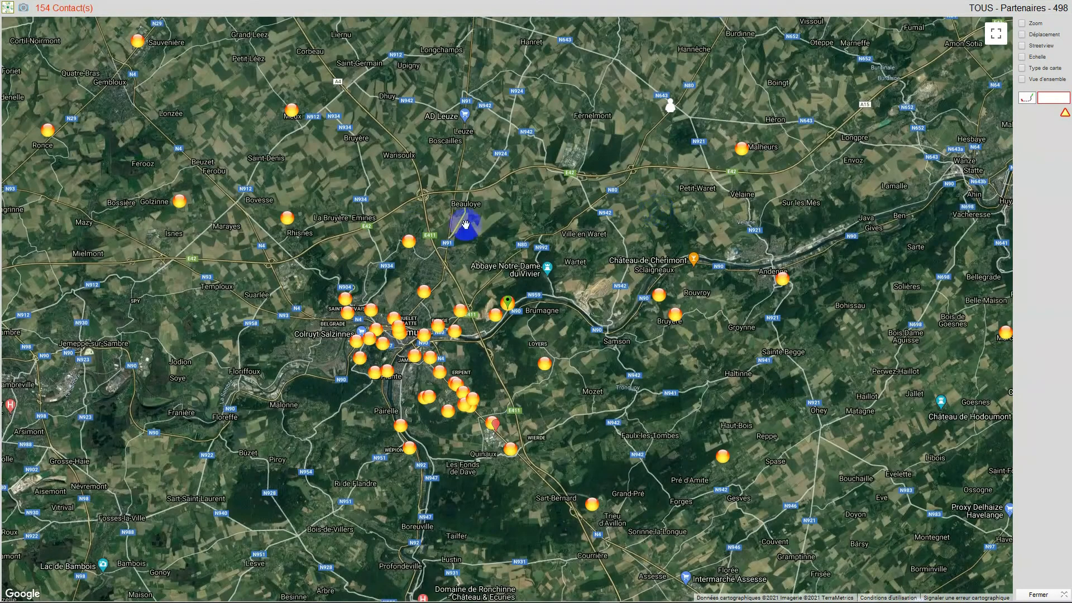
- Close the partners map, list the favourite clients and display them together on the map
{"action": "scroll", "coordinate": [411, 227], "scroll_direction": "down", "scroll_amount": 1}
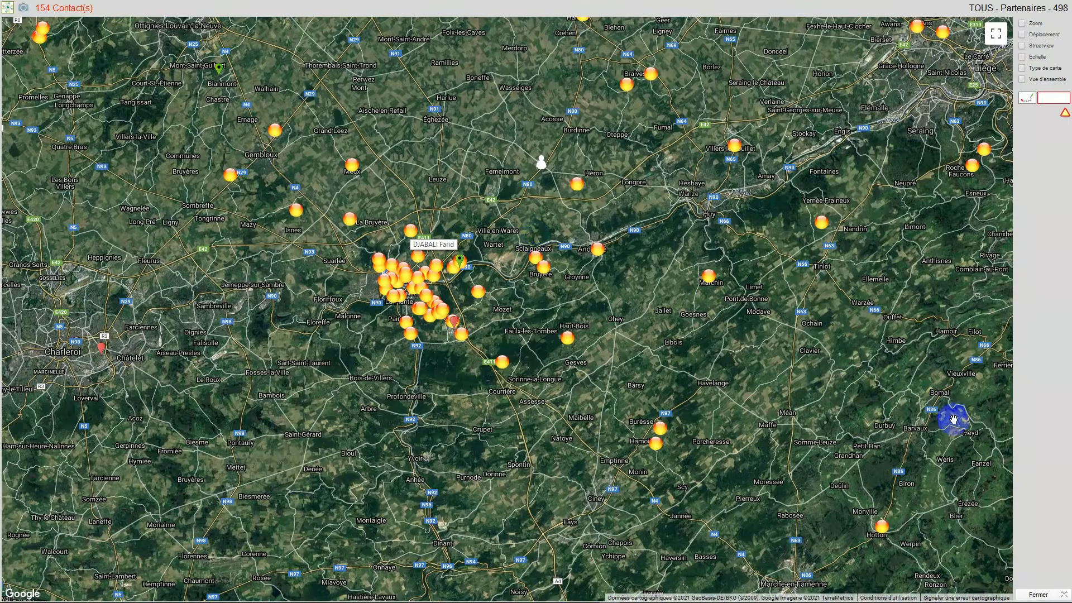
{"action": "left_click", "coordinate": [1032, 595]}
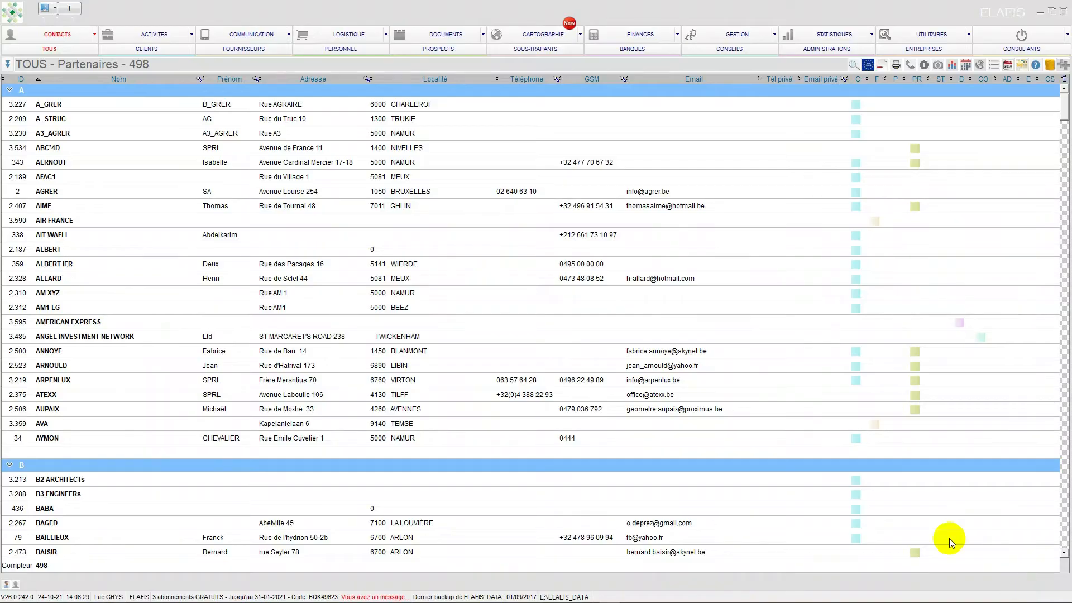
{"action": "left_click", "coordinate": [184, 48]}
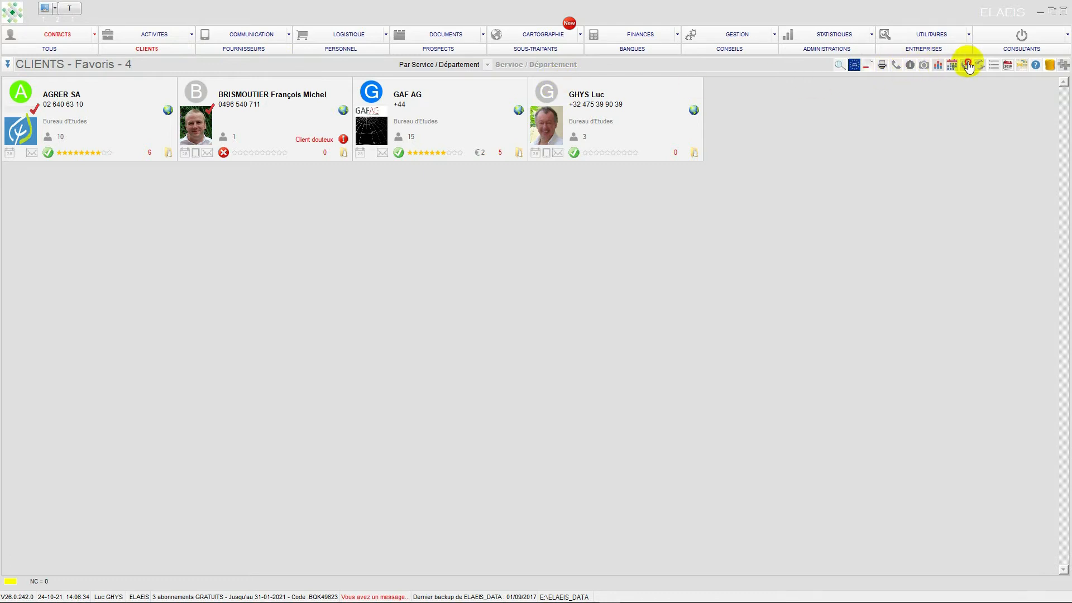
{"action": "left_click", "coordinate": [967, 63]}
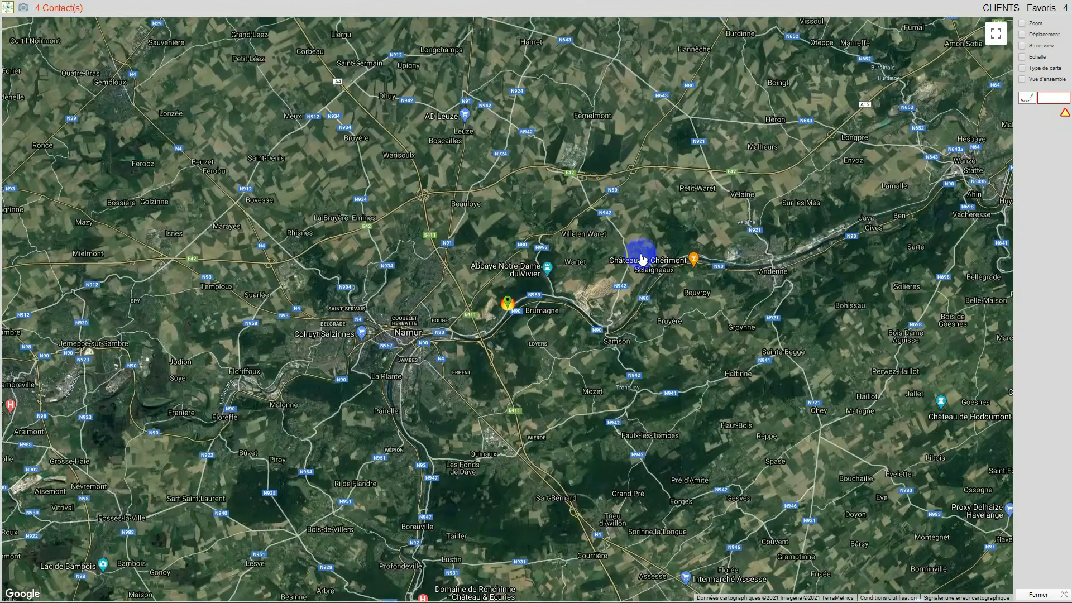
- Examine how the favourite clients' markers are spread across Europe, then close the map
{"action": "scroll", "coordinate": [558, 230], "scroll_direction": "down", "scroll_amount": 1}
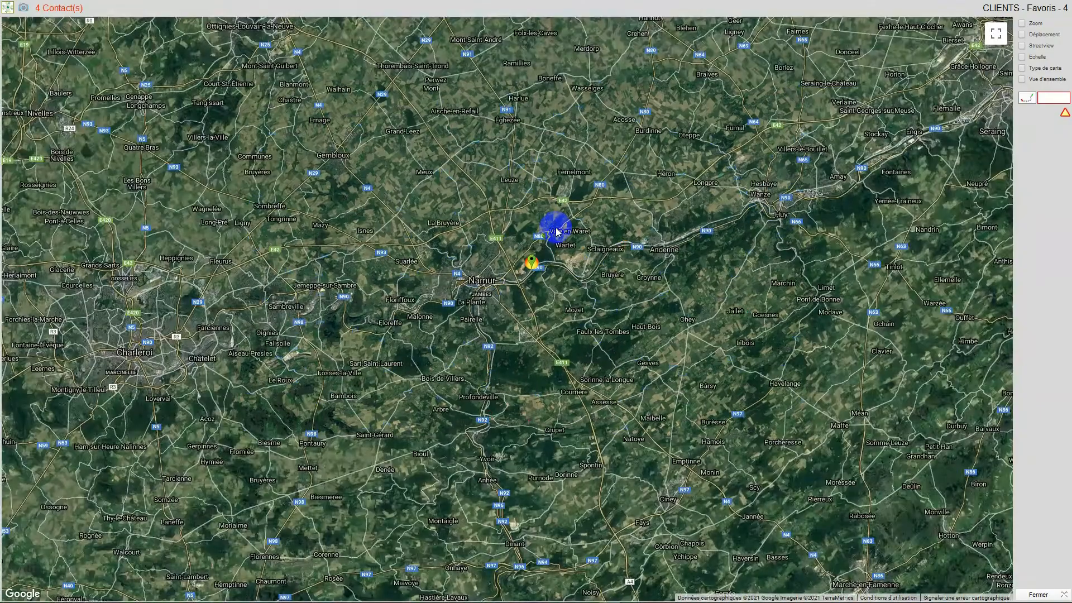
{"action": "scroll", "coordinate": [554, 227], "scroll_direction": "down", "scroll_amount": 1}
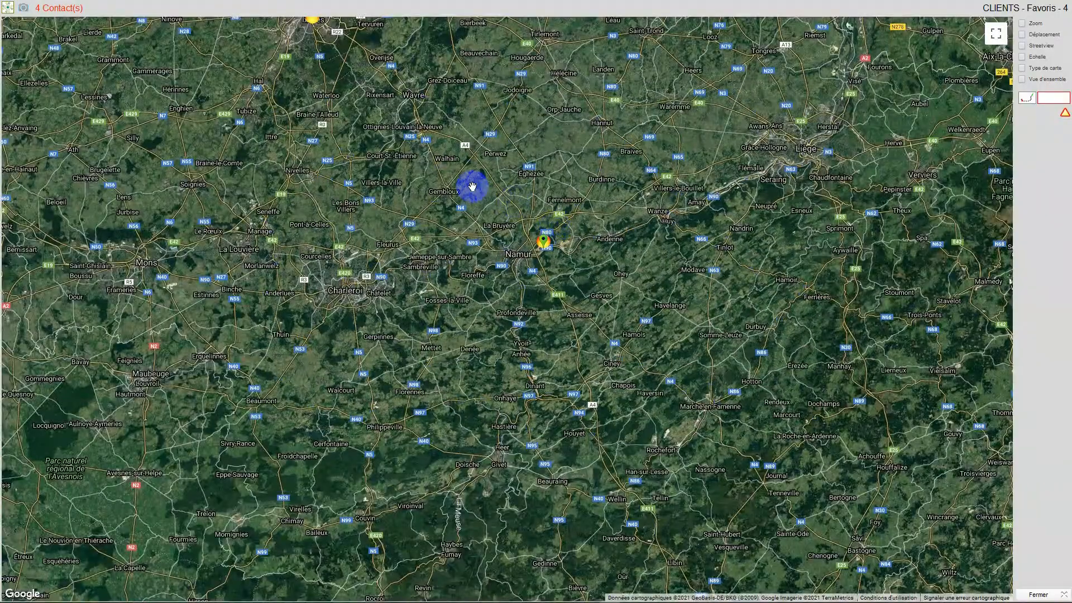
{"action": "scroll", "coordinate": [472, 186], "scroll_direction": "down", "scroll_amount": 1}
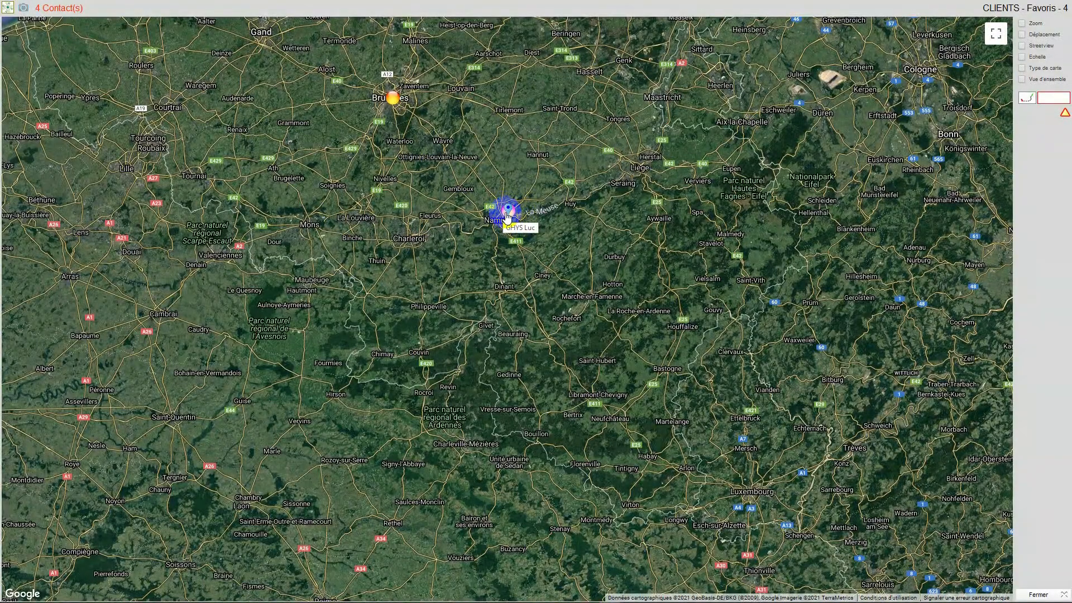
{"action": "scroll", "coordinate": [638, 288], "scroll_direction": "down", "scroll_amount": 1}
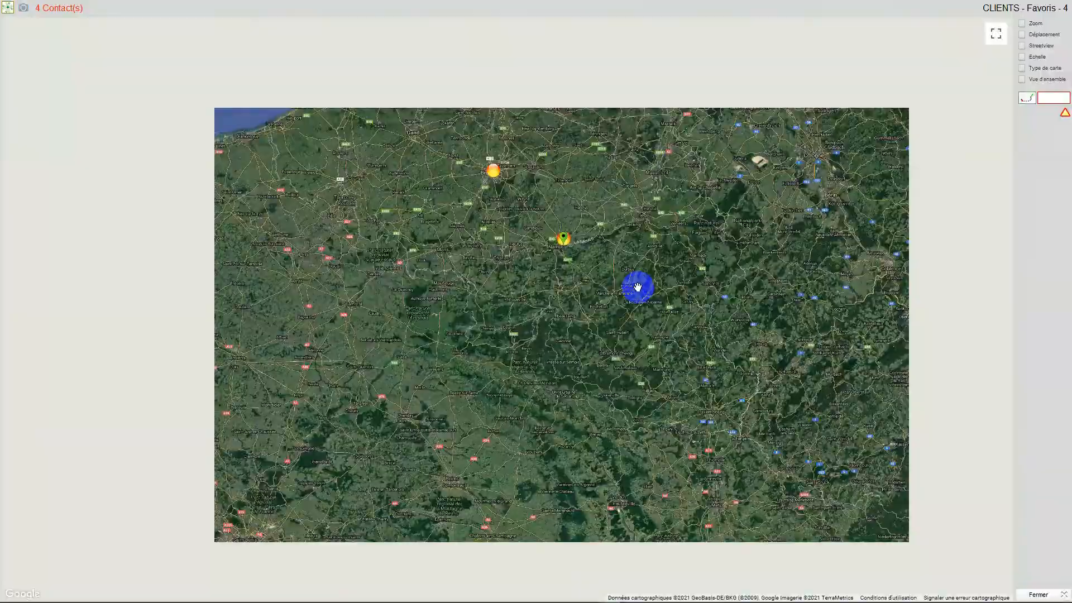
{"action": "scroll", "coordinate": [637, 287], "scroll_direction": "down", "scroll_amount": 1}
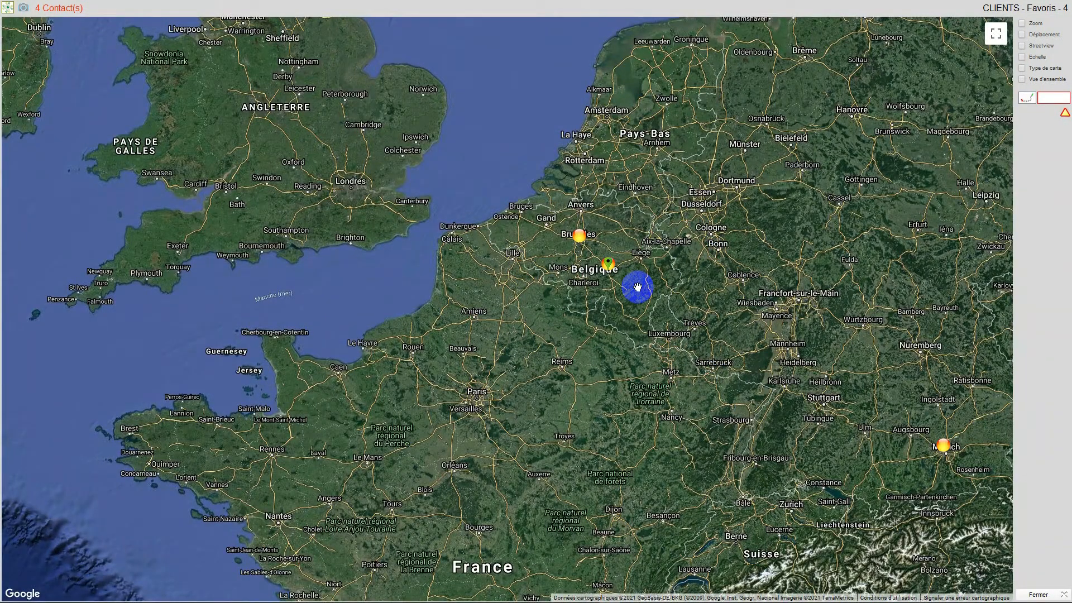
{"action": "left_click", "coordinate": [1038, 594]}
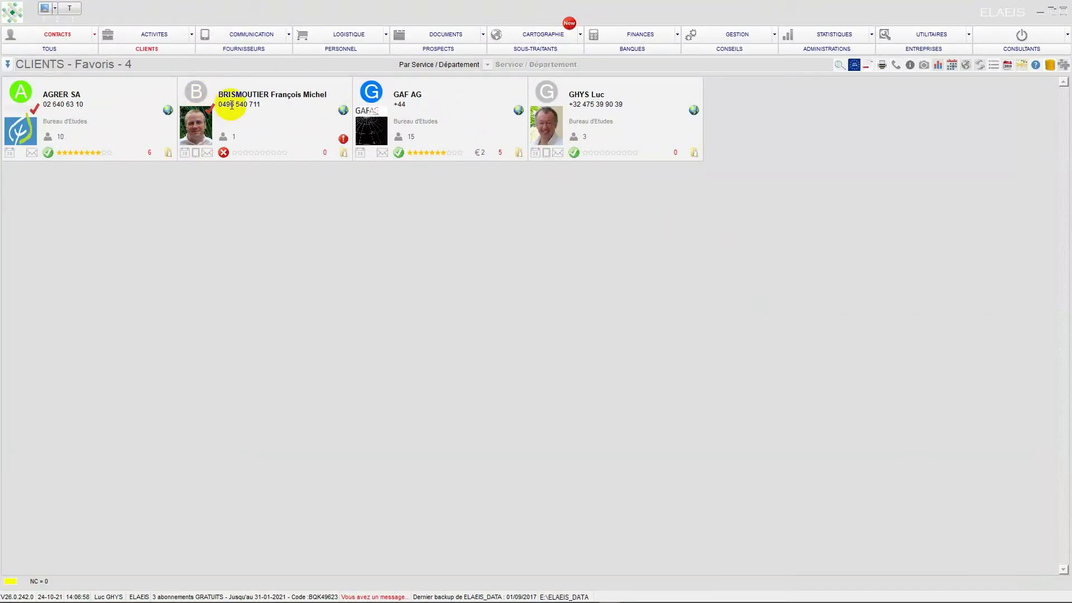
- Open the geolocation marker settings in the utilities' parameters
{"action": "left_click", "coordinate": [916, 32]}
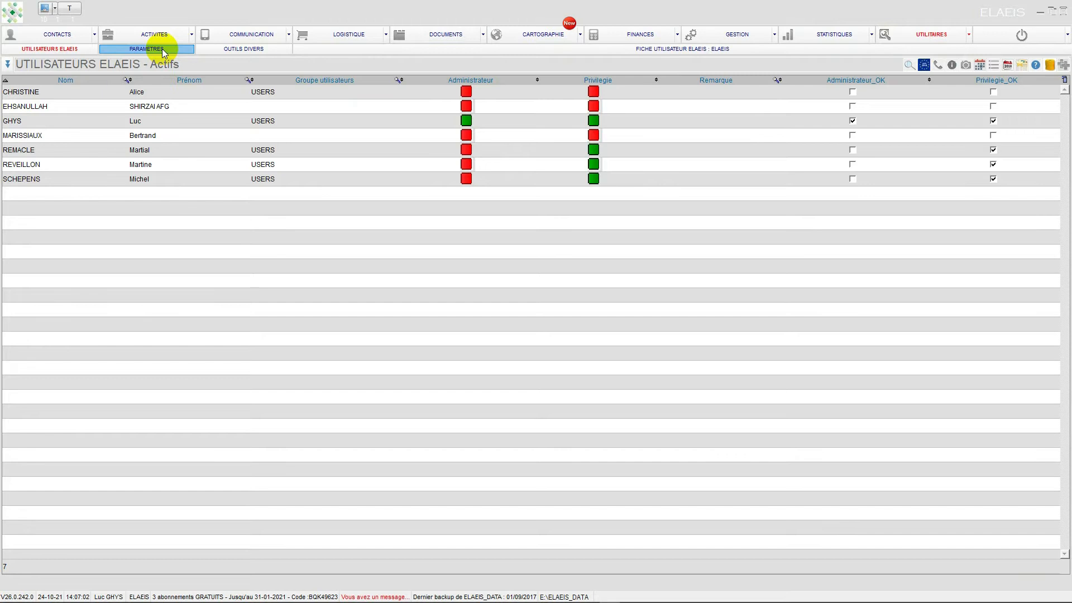
{"action": "left_click", "coordinate": [162, 49]}
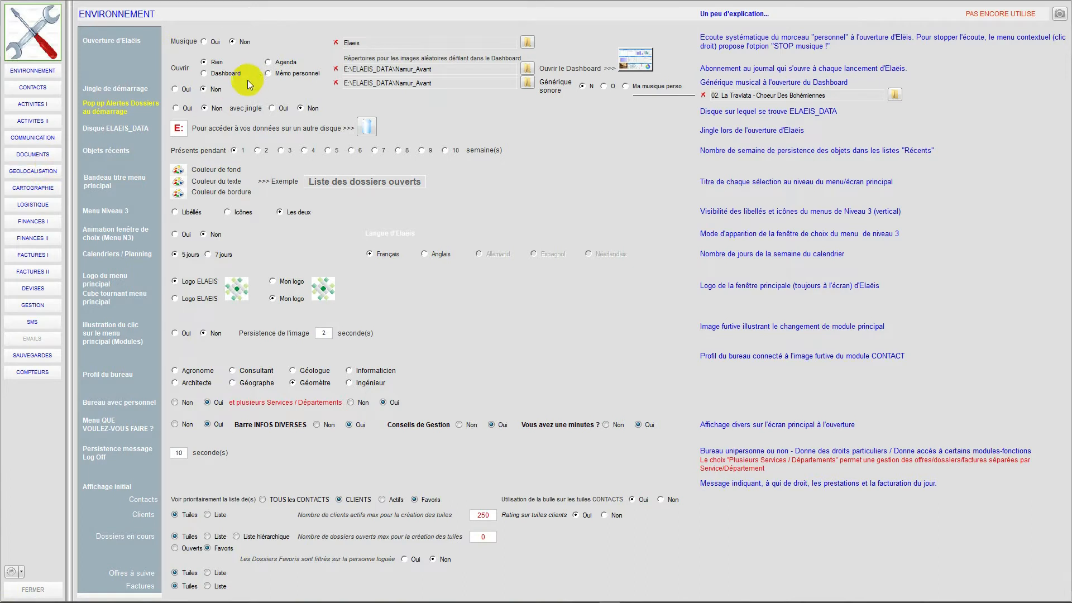
{"action": "left_click", "coordinate": [28, 171]}
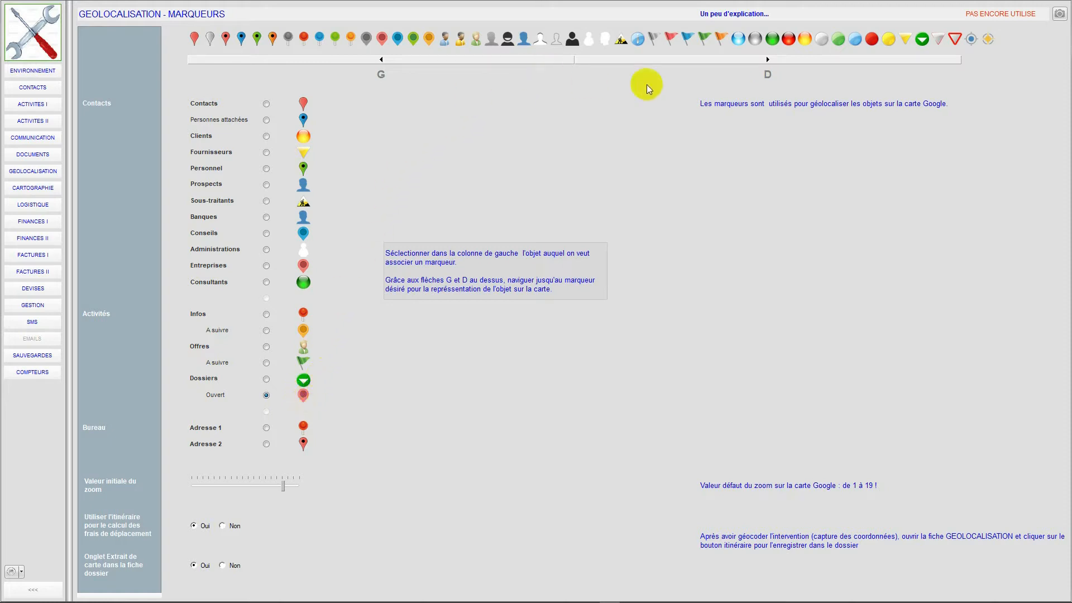
- Set the map marker for open dossiers (Dossiers, Ouvert) to the yellow-and-black roadworks symbol and close the parameters
{"action": "left_click", "coordinate": [660, 63]}
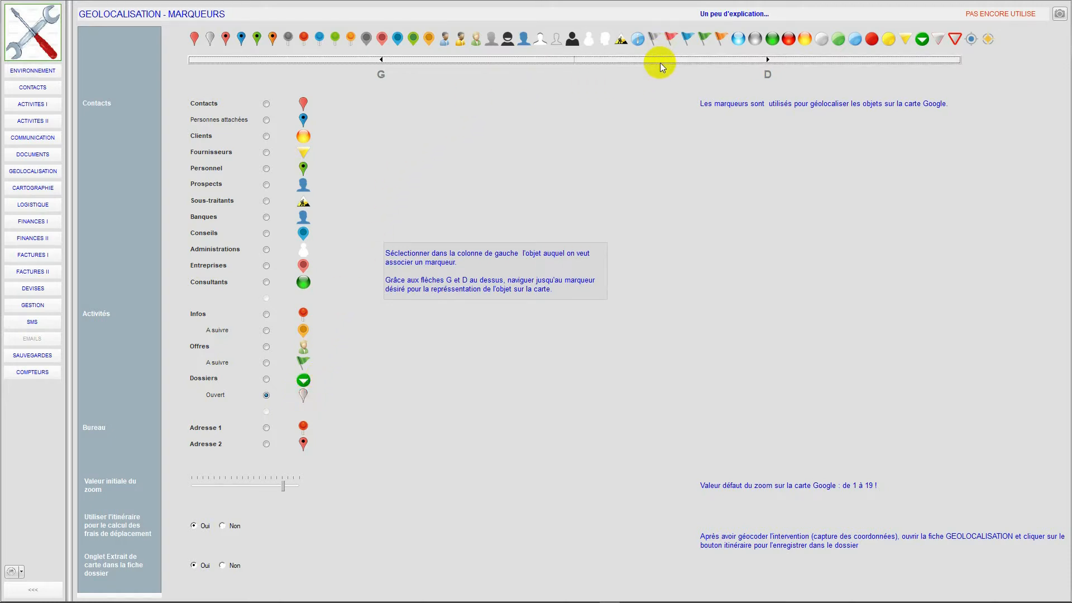
{"action": "left_click", "coordinate": [660, 63]}
{"action": "left_click", "coordinate": [660, 63]}
{"action": "left_click", "coordinate": [660, 63]}
{"action": "left_click", "coordinate": [660, 62]}
{"action": "left_click", "coordinate": [660, 63]}
{"action": "left_click", "coordinate": [660, 63]}
{"action": "left_click", "coordinate": [661, 62]}
{"action": "left_click", "coordinate": [661, 63]}
{"action": "left_click", "coordinate": [661, 62]}
{"action": "left_click", "coordinate": [661, 63]}
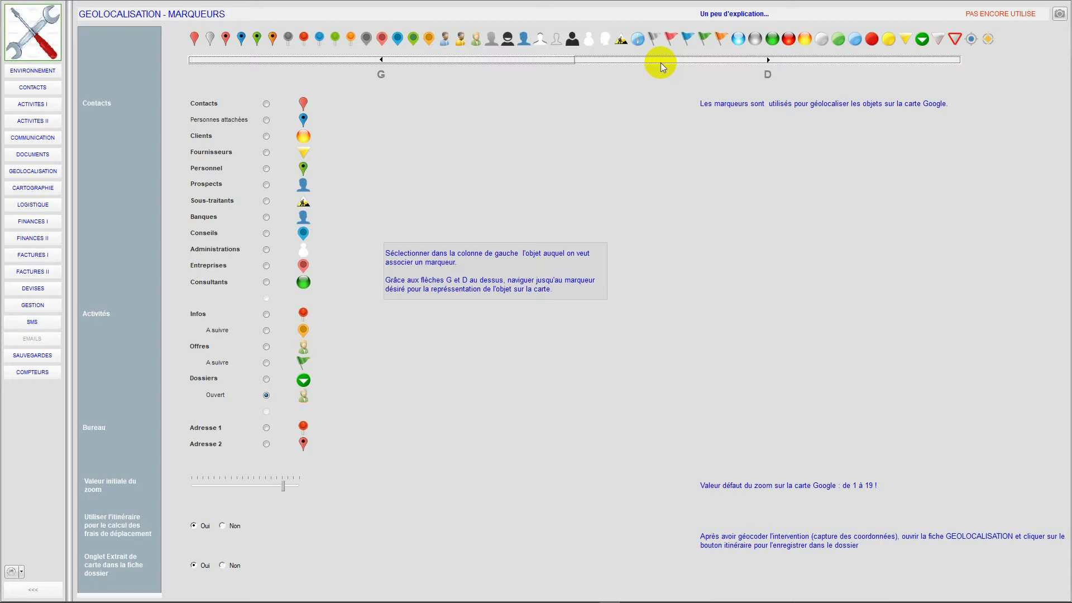
{"action": "left_click", "coordinate": [661, 63]}
{"action": "left_click", "coordinate": [661, 62]}
{"action": "left_click", "coordinate": [661, 62]}
{"action": "left_click", "coordinate": [661, 63]}
{"action": "left_click", "coordinate": [661, 62]}
{"action": "left_click", "coordinate": [662, 63]}
{"action": "left_click", "coordinate": [661, 63]}
{"action": "left_click", "coordinate": [661, 63]}
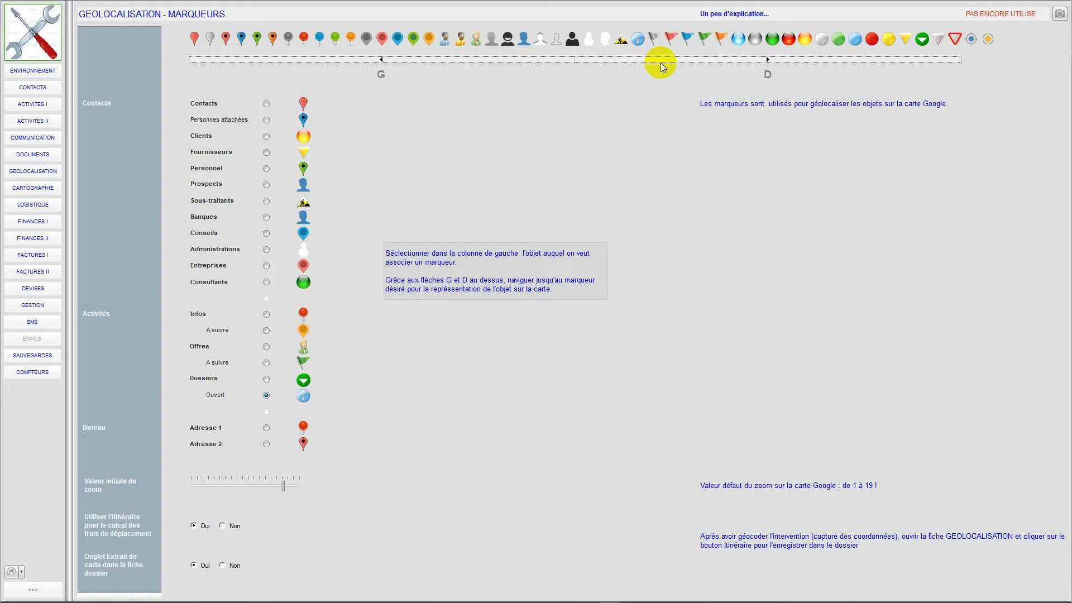
{"action": "left_click", "coordinate": [525, 57]}
{"action": "left_click", "coordinate": [25, 589]}
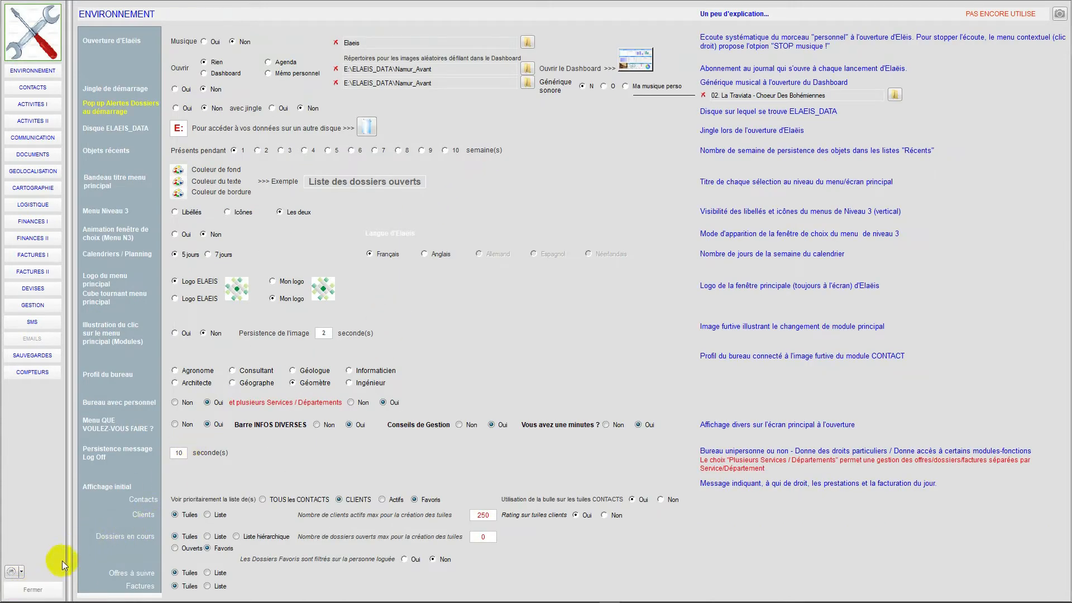
{"action": "left_click", "coordinate": [48, 588]}
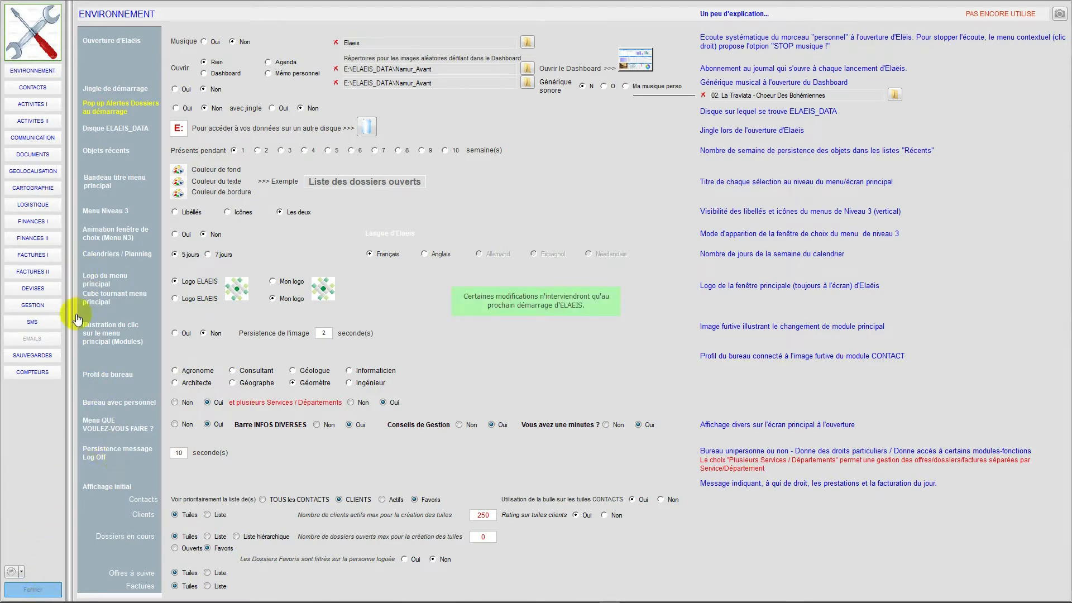
- Display the favourite dossiers on the map, examine their markers around Namur and Belgium, then close the map
{"action": "left_click", "coordinate": [149, 35]}
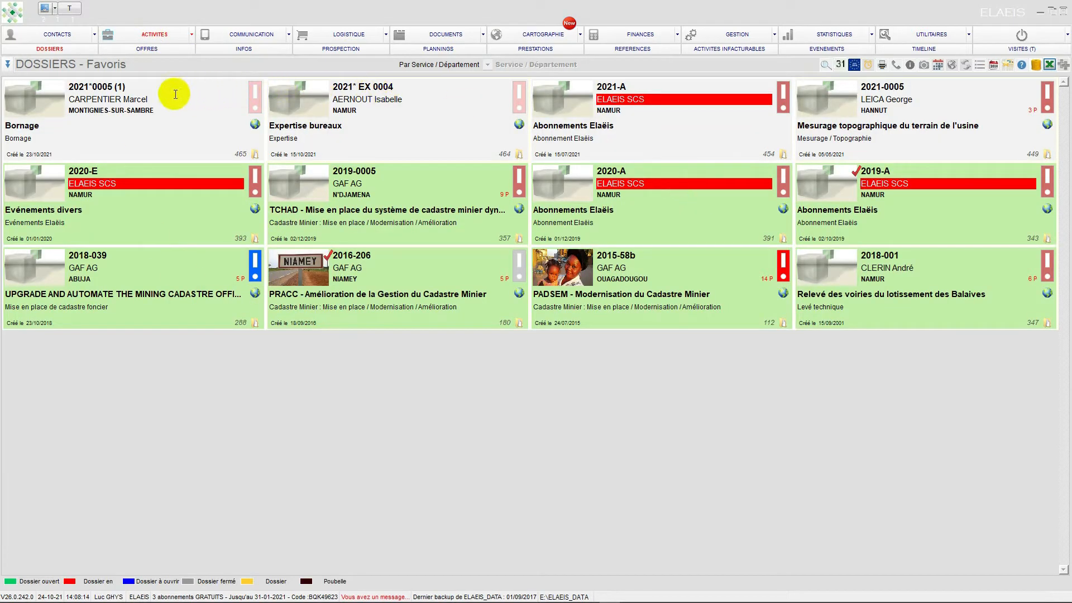
{"action": "left_click", "coordinate": [952, 65]}
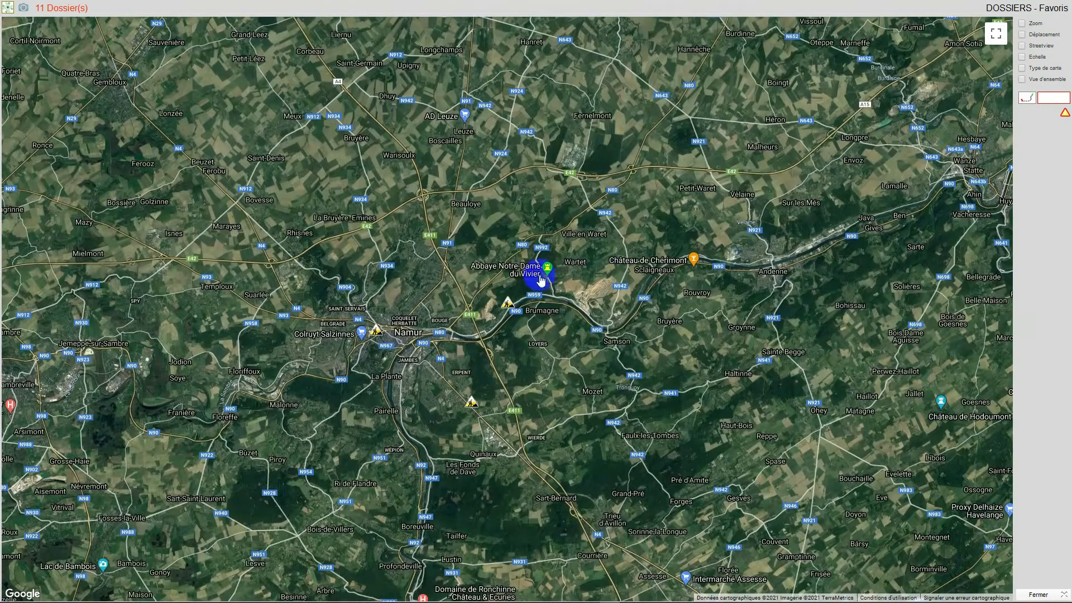
{"action": "scroll", "coordinate": [426, 277], "scroll_direction": "down", "scroll_amount": 2}
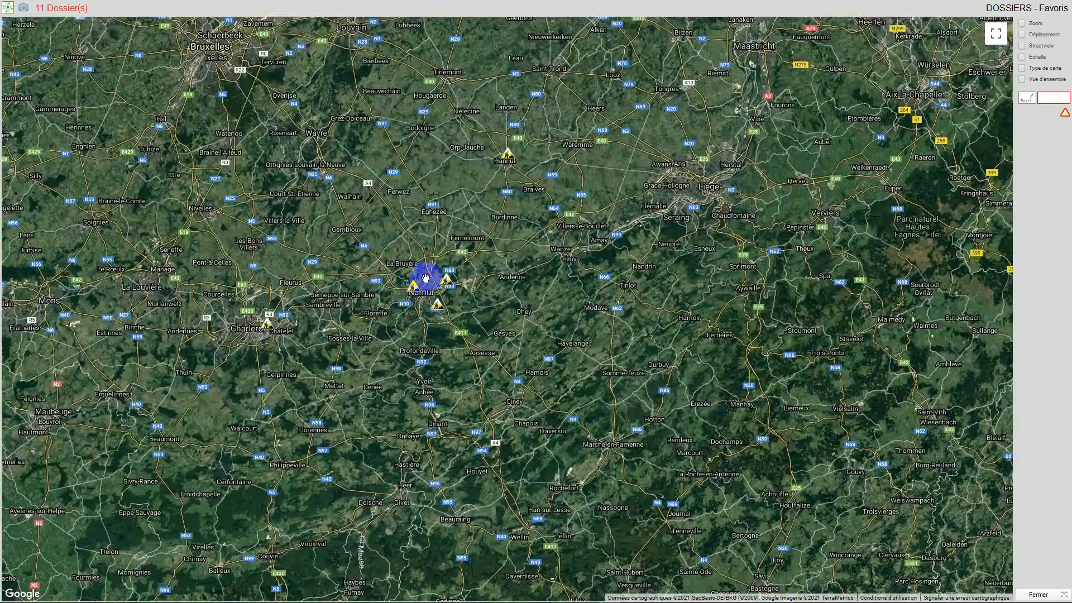
{"action": "left_click_drag", "start_coordinate": [367, 273], "coordinate": [556, 253]}
{"action": "scroll", "coordinate": [553, 253], "scroll_direction": "down", "scroll_amount": 1}
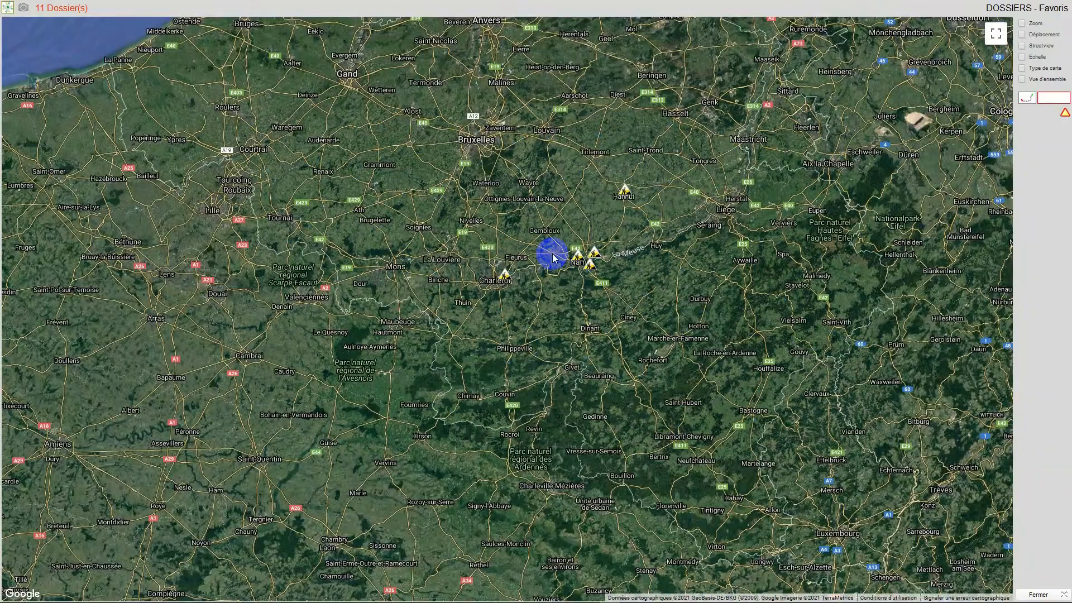
{"action": "left_click_drag", "start_coordinate": [552, 254], "coordinate": [368, 223]}
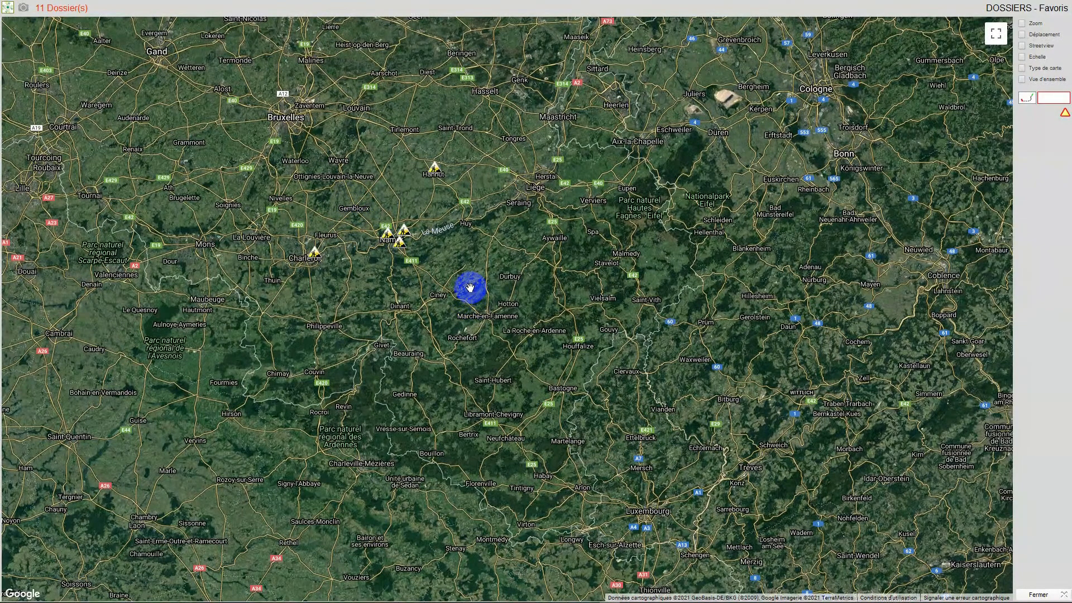
{"action": "scroll", "coordinate": [470, 288], "scroll_direction": "down", "scroll_amount": 1}
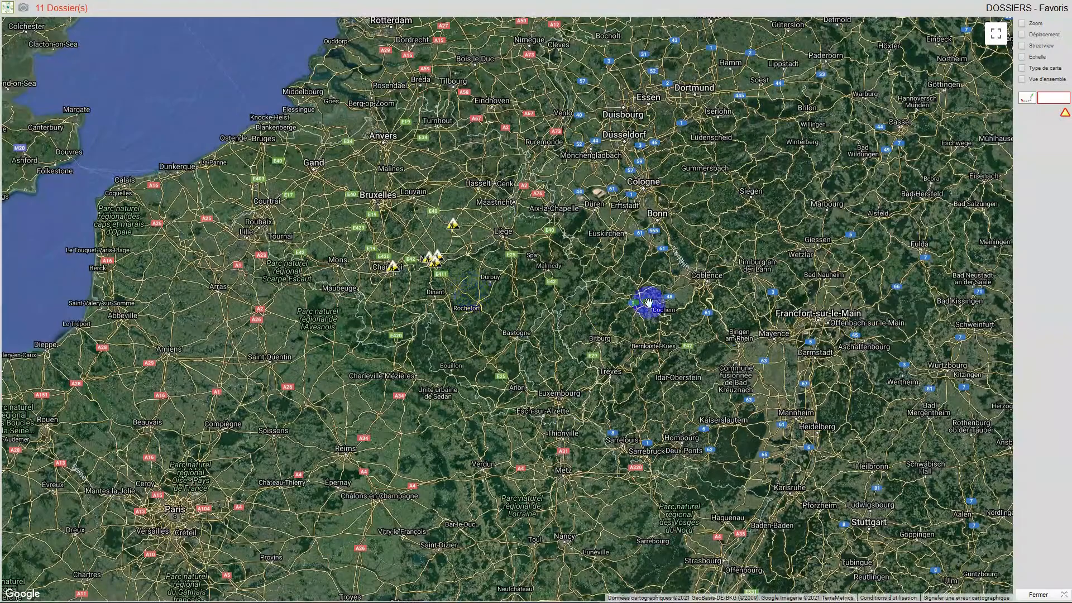
{"action": "scroll", "coordinate": [472, 260], "scroll_direction": "up", "scroll_amount": 1}
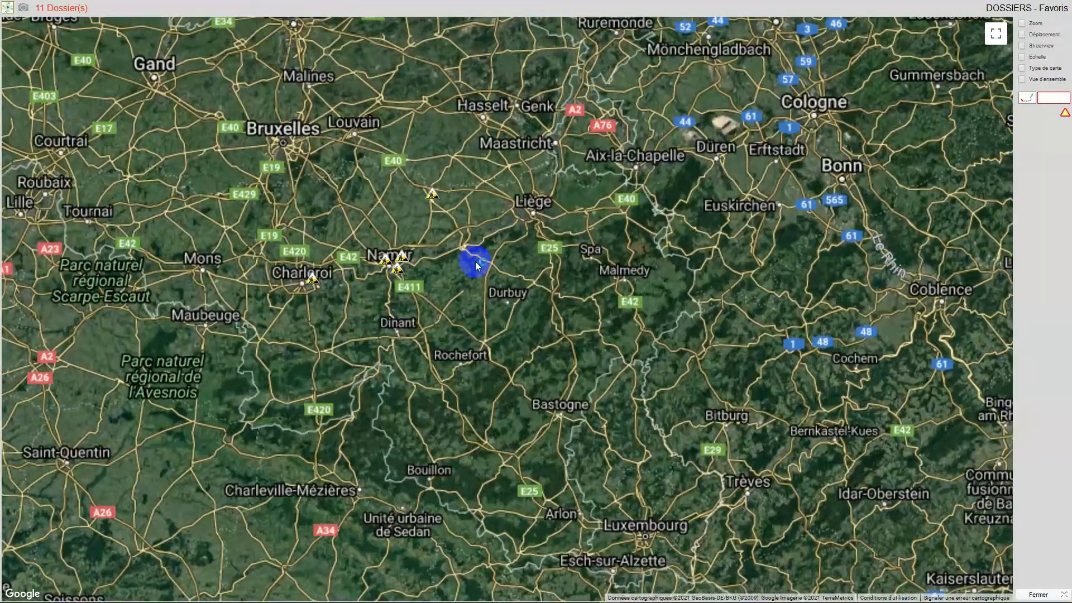
{"action": "left_click", "coordinate": [1032, 597]}
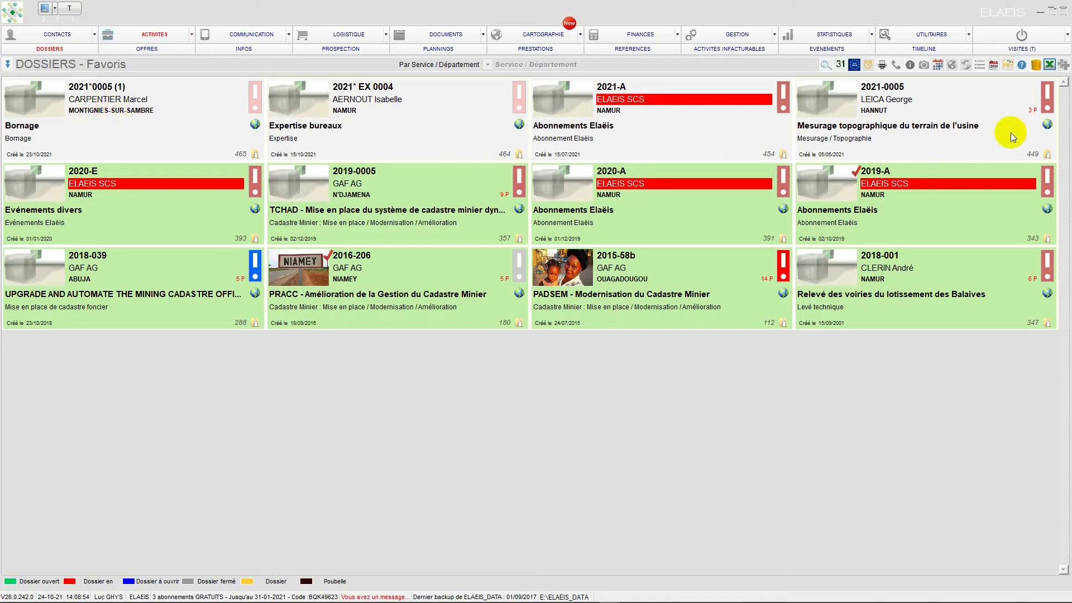
- Start a new dossier and assign the geocoded contact to it from the list of contacts
{"action": "left_click", "coordinate": [1064, 66]}
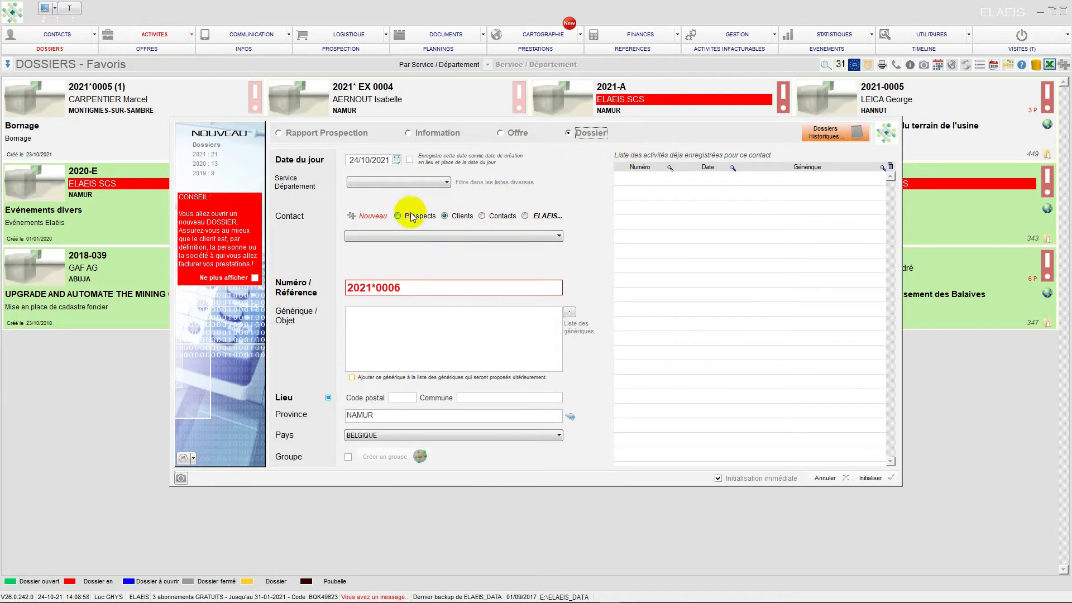
{"action": "left_click", "coordinate": [481, 216]}
{"action": "left_click", "coordinate": [559, 237]}
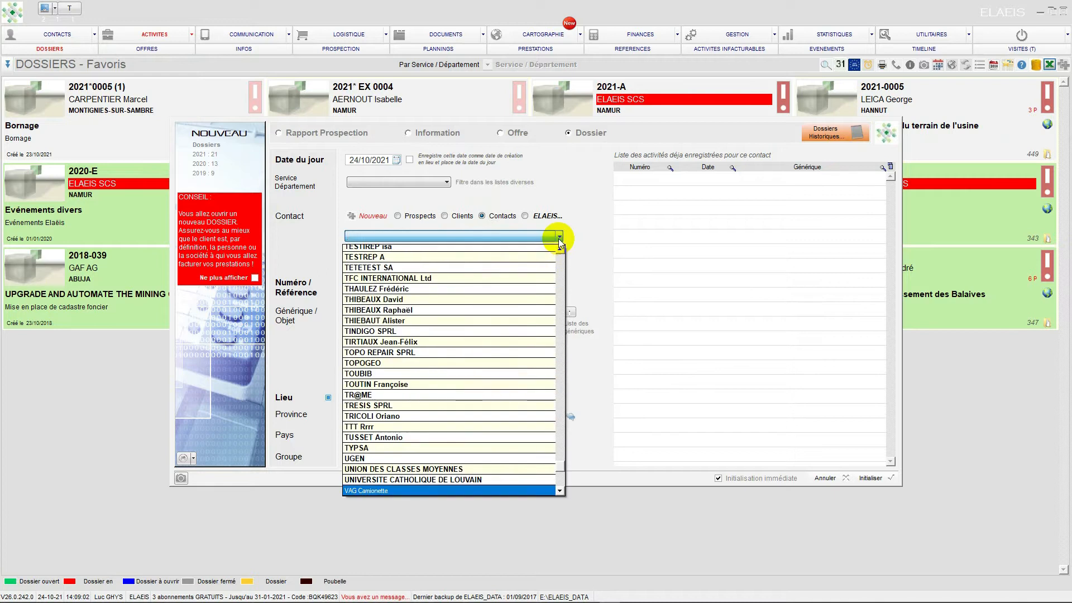
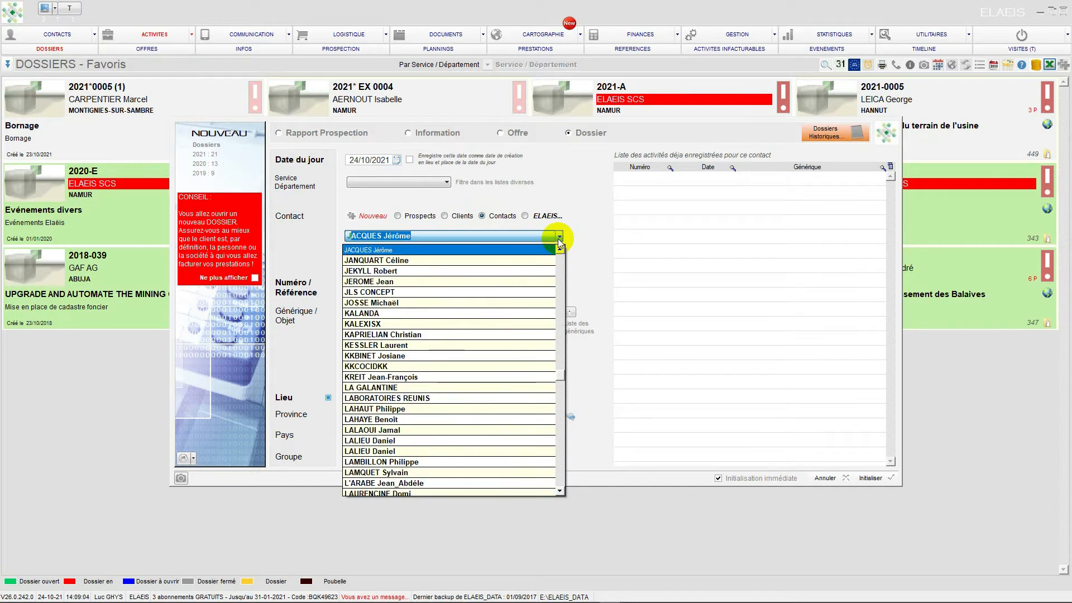
{"action": "left_click", "coordinate": [415, 281]}
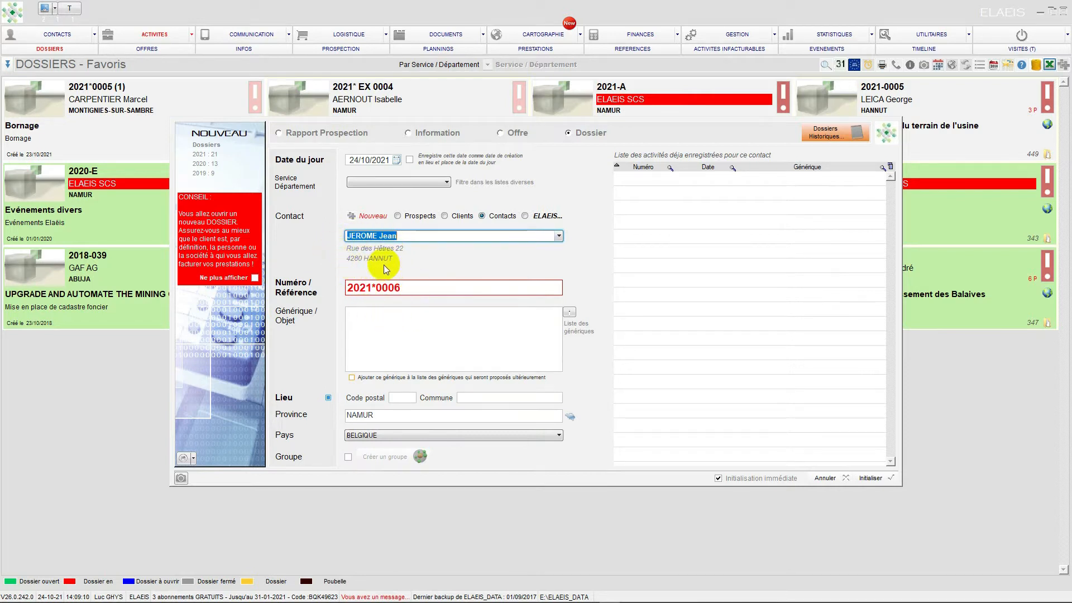
- Enter "Mesurage sa propriété" as the new dossier's object
{"action": "left_click", "coordinate": [402, 320]}
{"action": "type", "text": "bORN"}
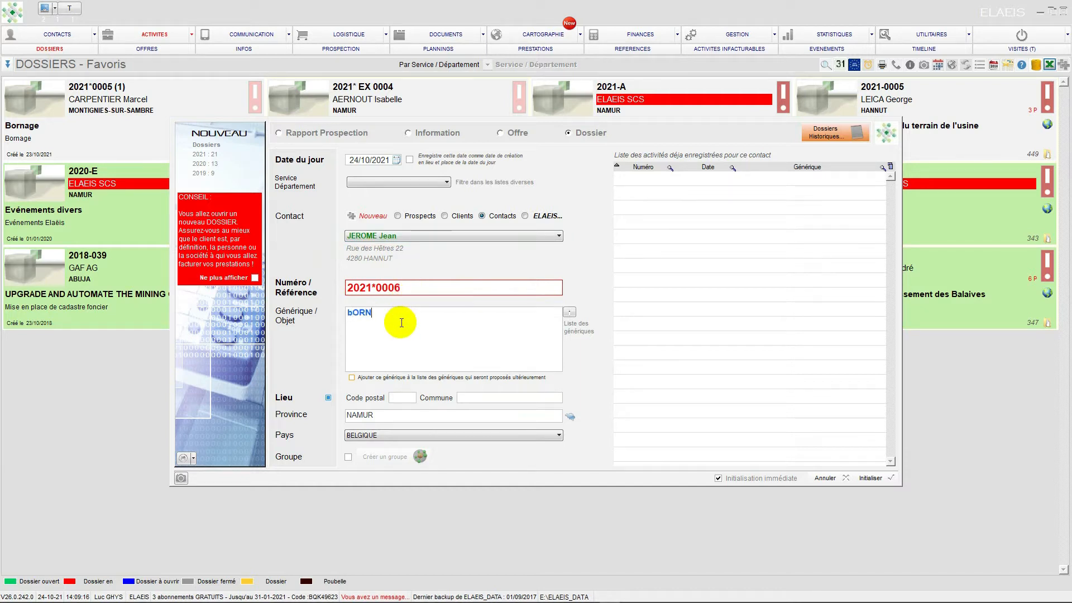
{"action": "key", "text": "BackSpace"}
{"action": "type", "text": "Mesurage sa propriété"}
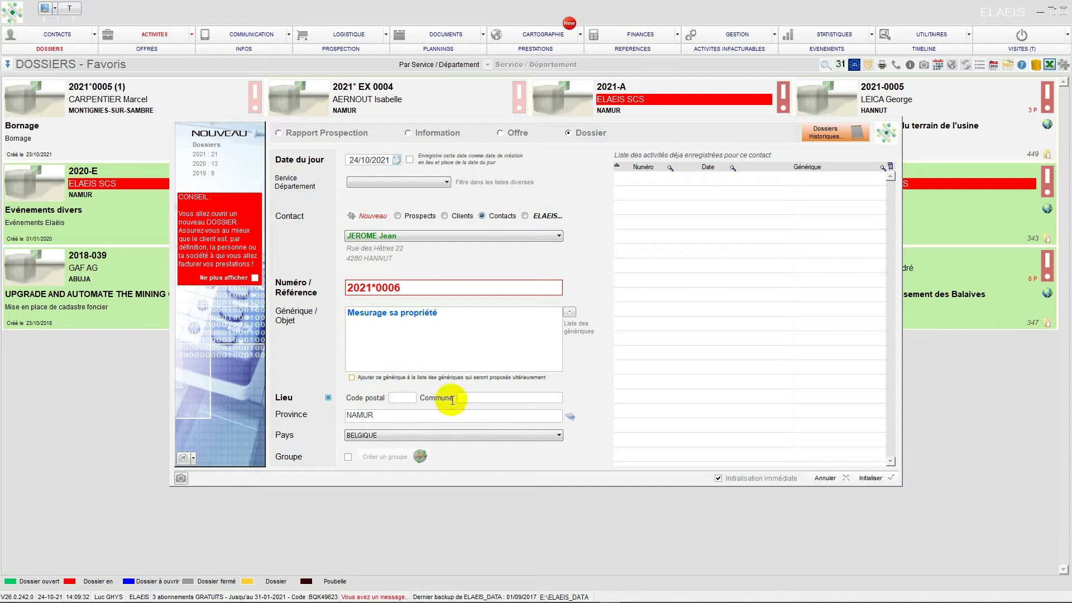
- Set the new dossier's location to commune HANNUT, postal code 4280, in the province of LIEGE
{"action": "left_click", "coordinate": [472, 398]}
{"action": "type", "text": "HA"}
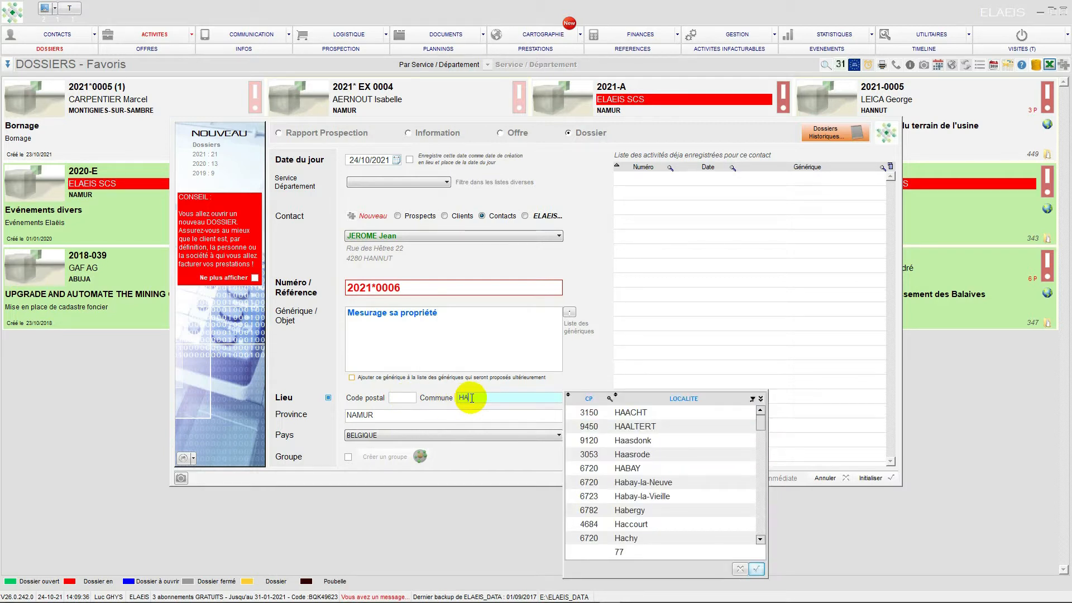
{"action": "type", "text": "N"}
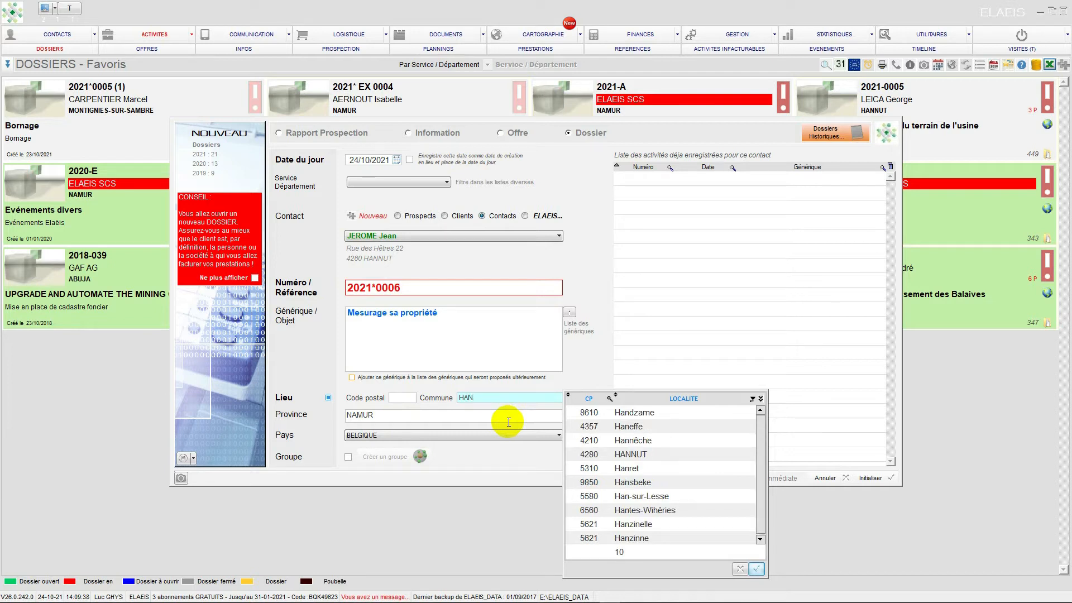
{"action": "left_click", "coordinate": [626, 455]}
{"action": "left_click", "coordinate": [571, 419]}
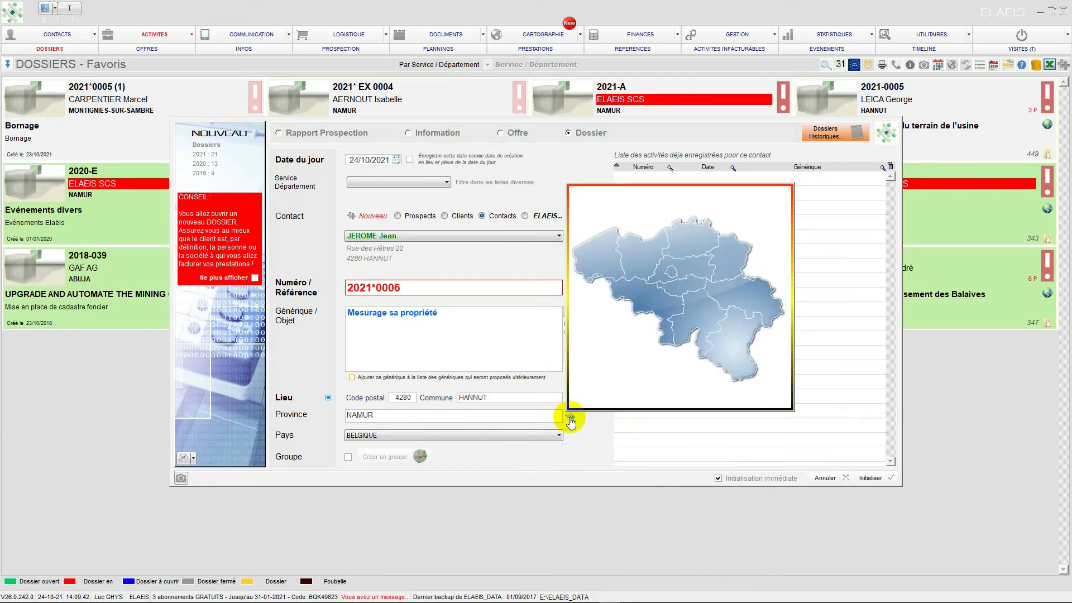
{"action": "left_click", "coordinate": [740, 299]}
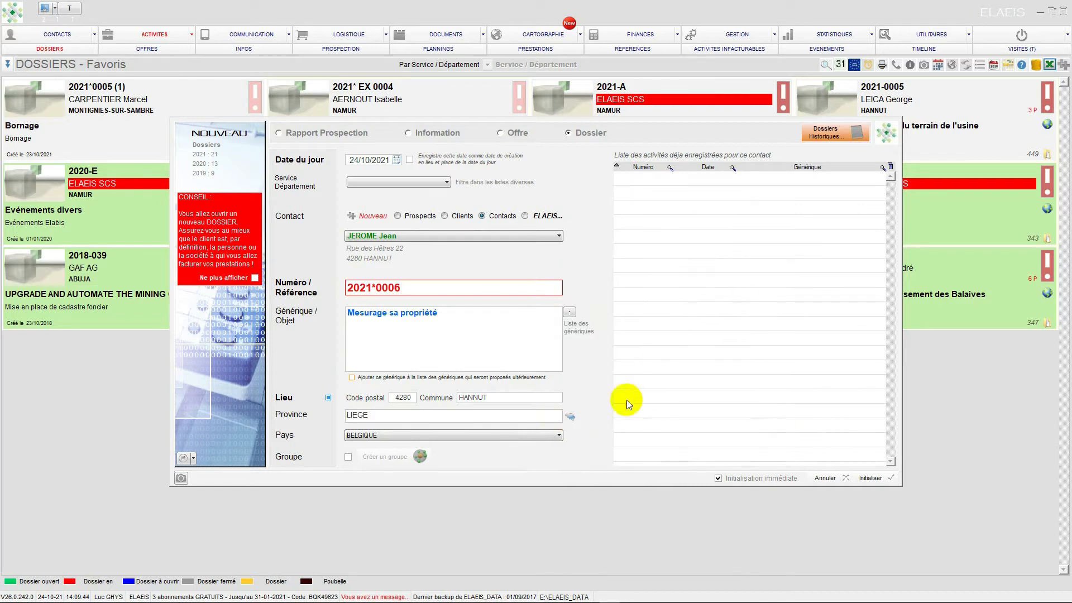
- Initialise the dossier, accepting the alternative reference number for it
{"action": "left_click", "coordinate": [874, 479]}
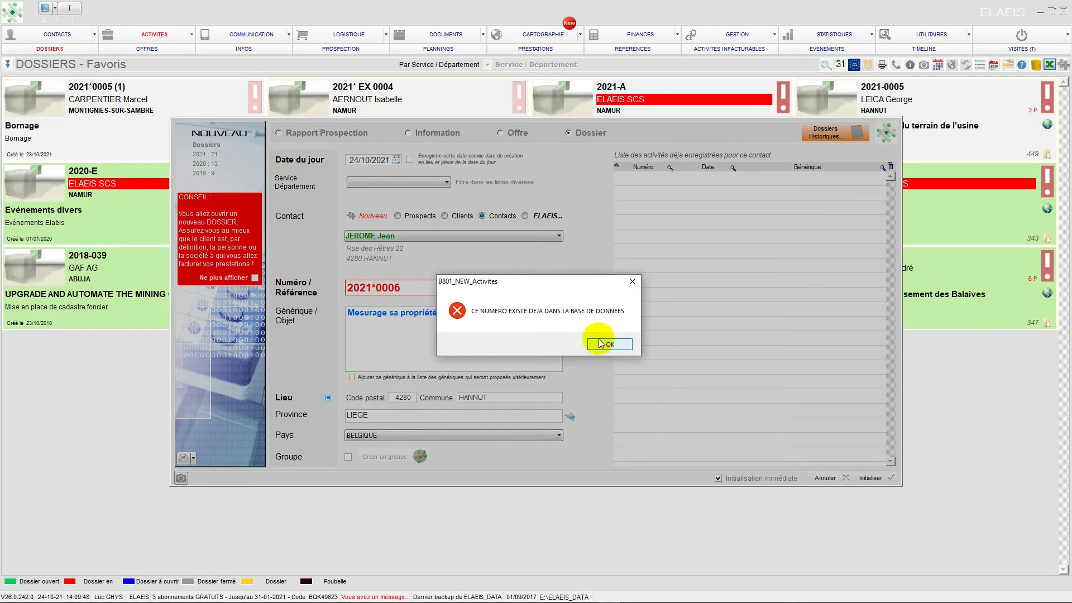
{"action": "left_click", "coordinate": [600, 343]}
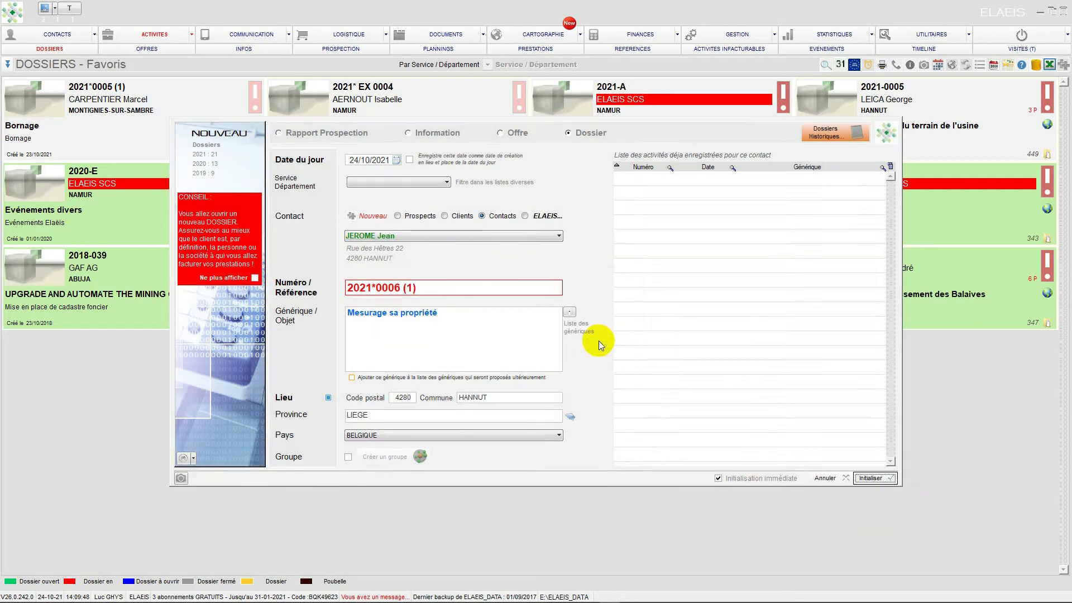
{"action": "left_click", "coordinate": [870, 479]}
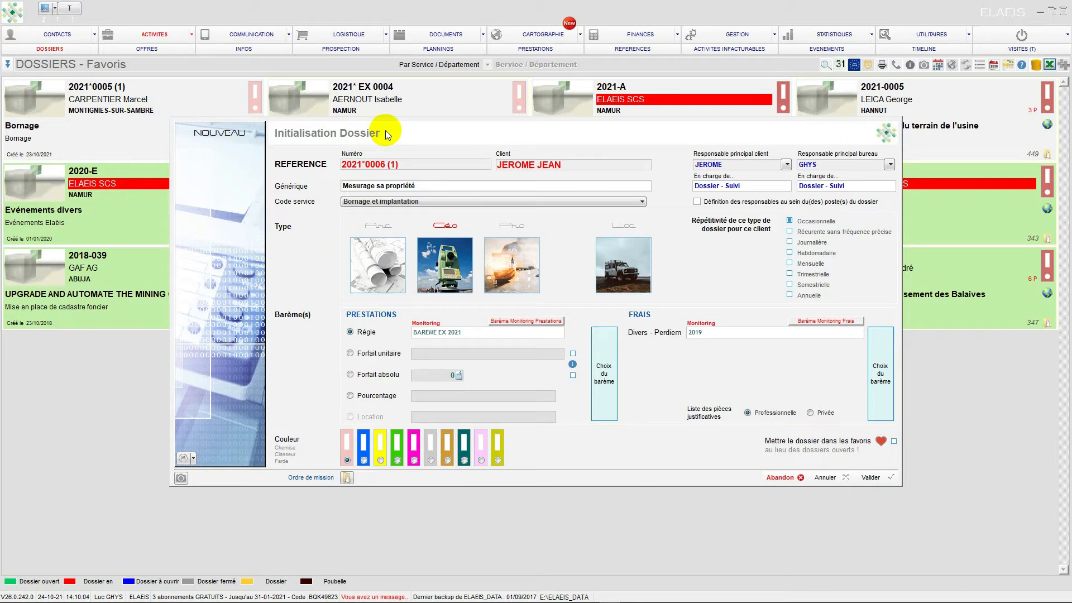
- Set the dossier's service code to Mesurage and check the choices for the client's main representative
{"action": "left_click", "coordinate": [641, 201]}
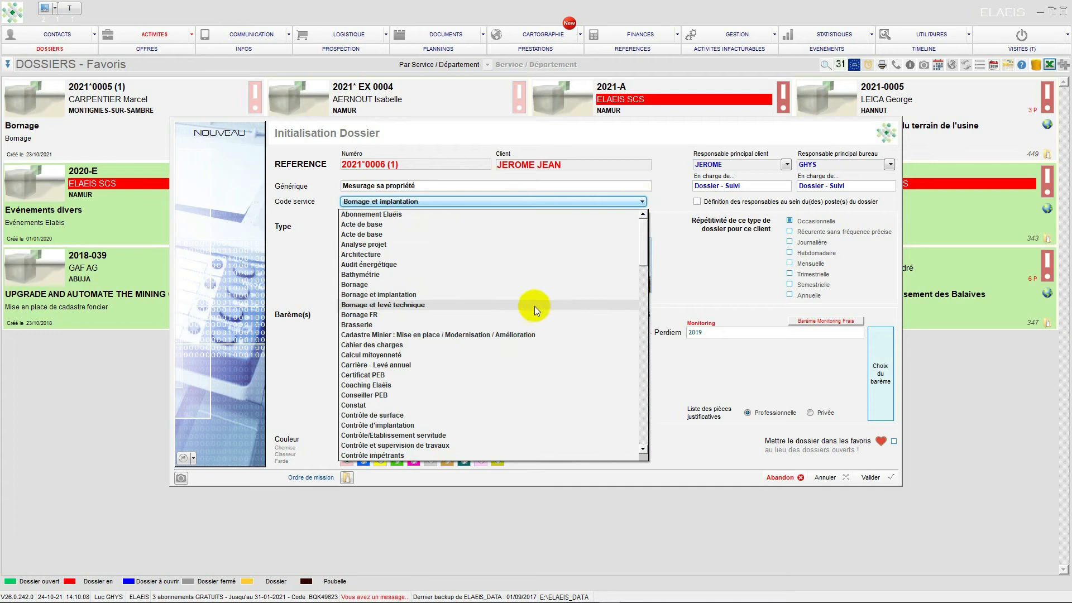
{"action": "scroll", "coordinate": [510, 312], "scroll_direction": "down", "scroll_amount": 4}
{"action": "scroll", "coordinate": [511, 312], "scroll_direction": "down", "scroll_amount": 10}
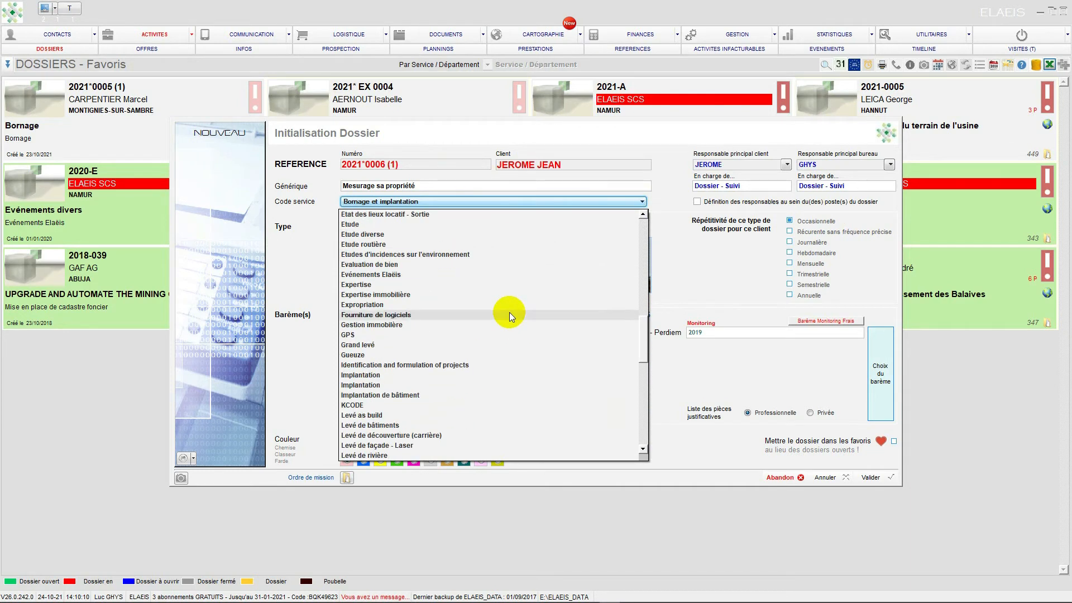
{"action": "scroll", "coordinate": [509, 314], "scroll_direction": "down", "scroll_amount": 5}
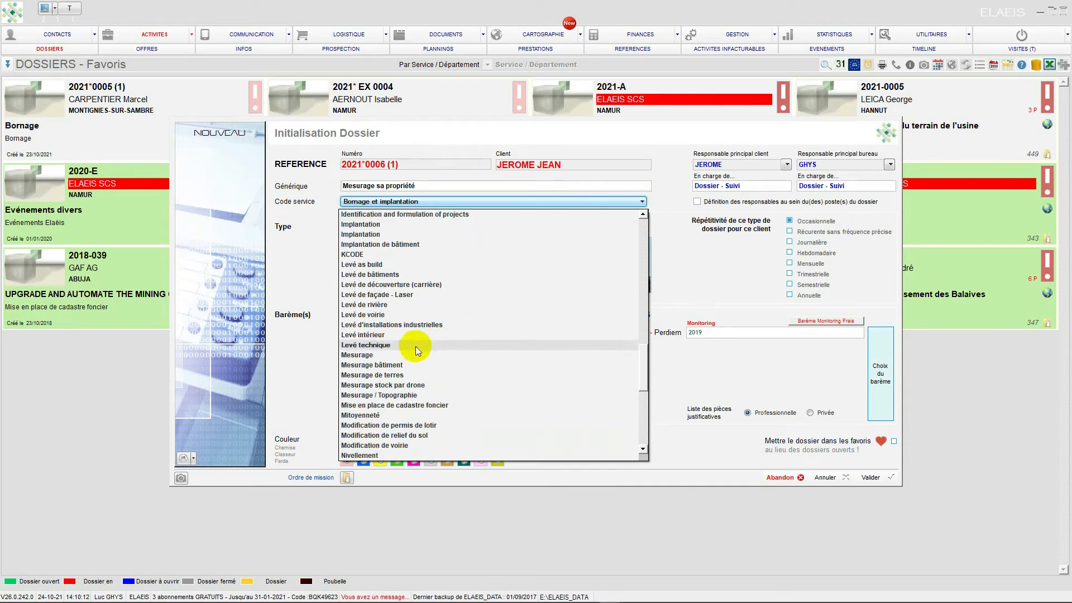
{"action": "left_click", "coordinate": [371, 356]}
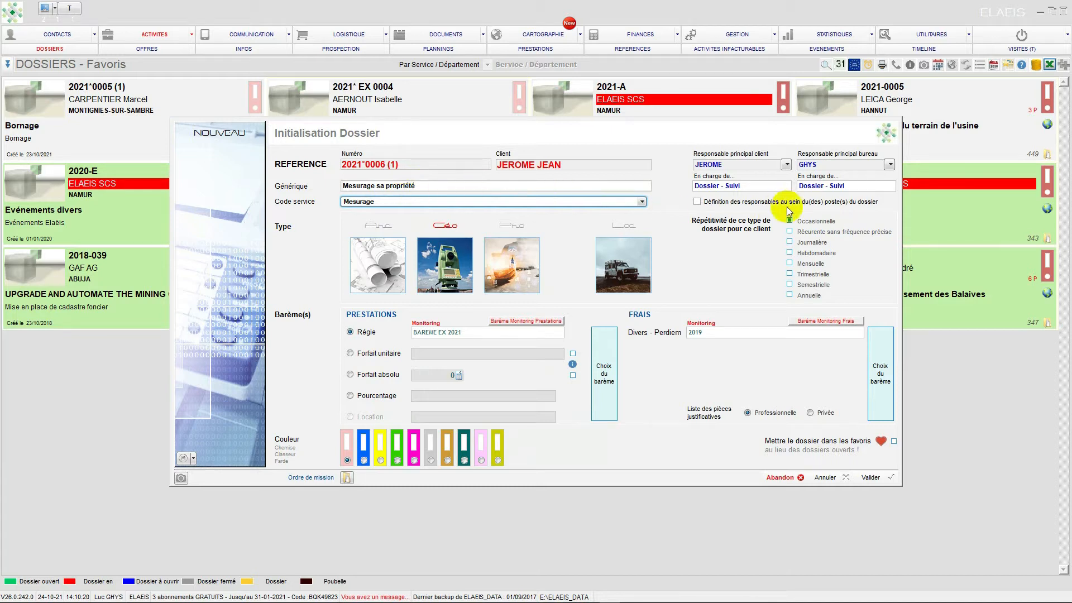
{"action": "left_click", "coordinate": [786, 164]}
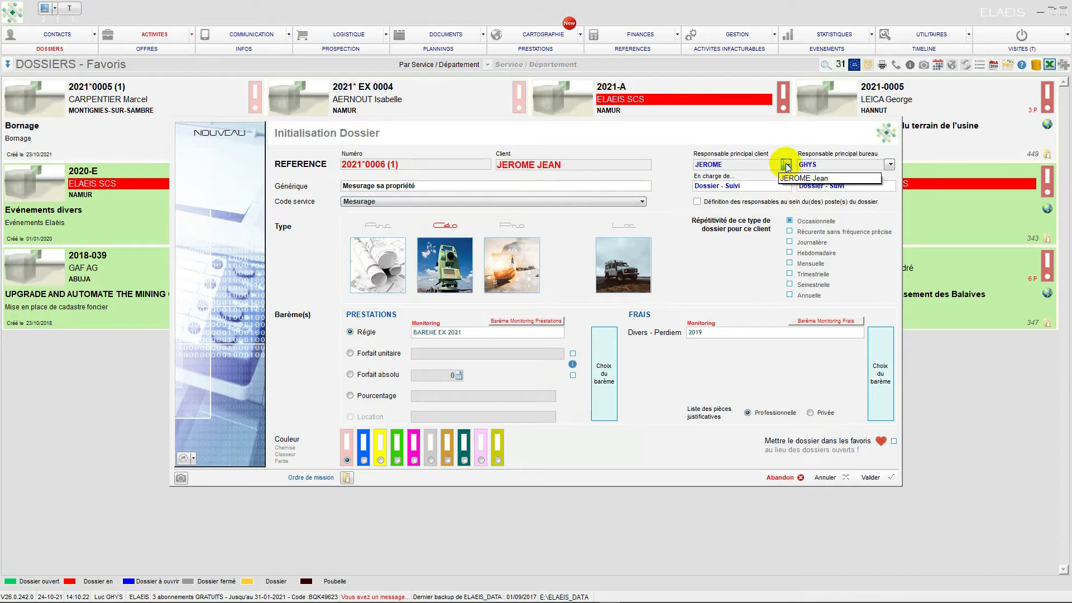
{"action": "left_click", "coordinate": [787, 165]}
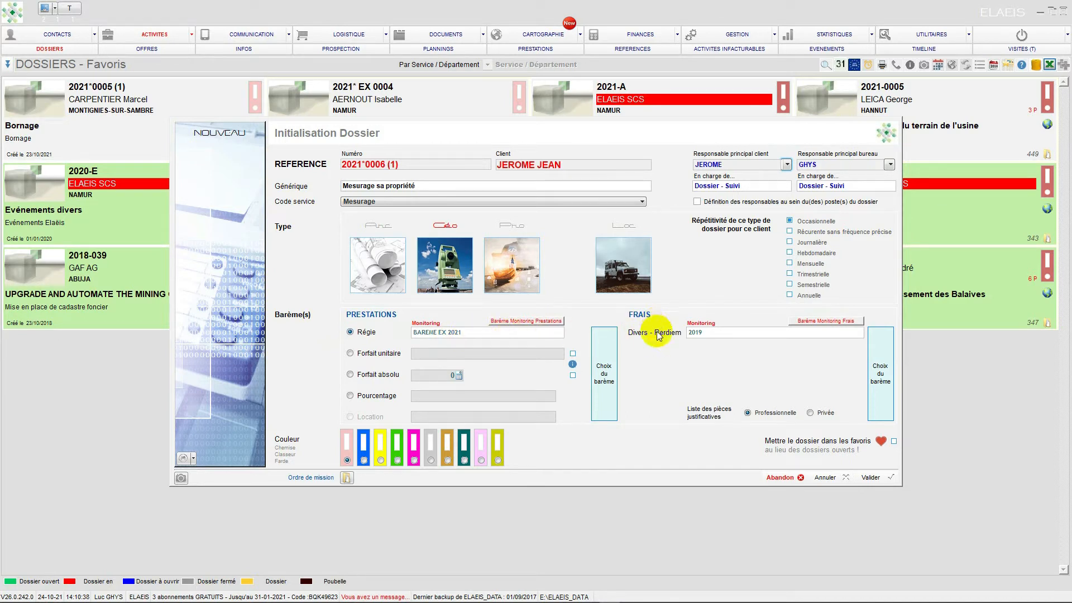
- Add the dossier to the favourites and validate its initialisation without a mission order
{"action": "left_click", "coordinate": [894, 442]}
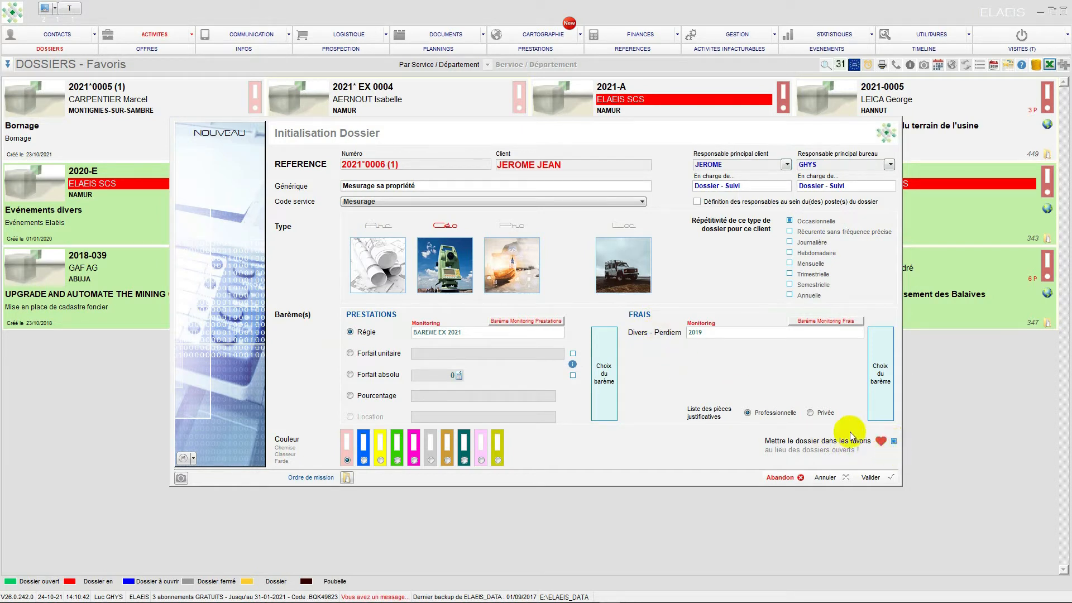
{"action": "left_click", "coordinate": [877, 478]}
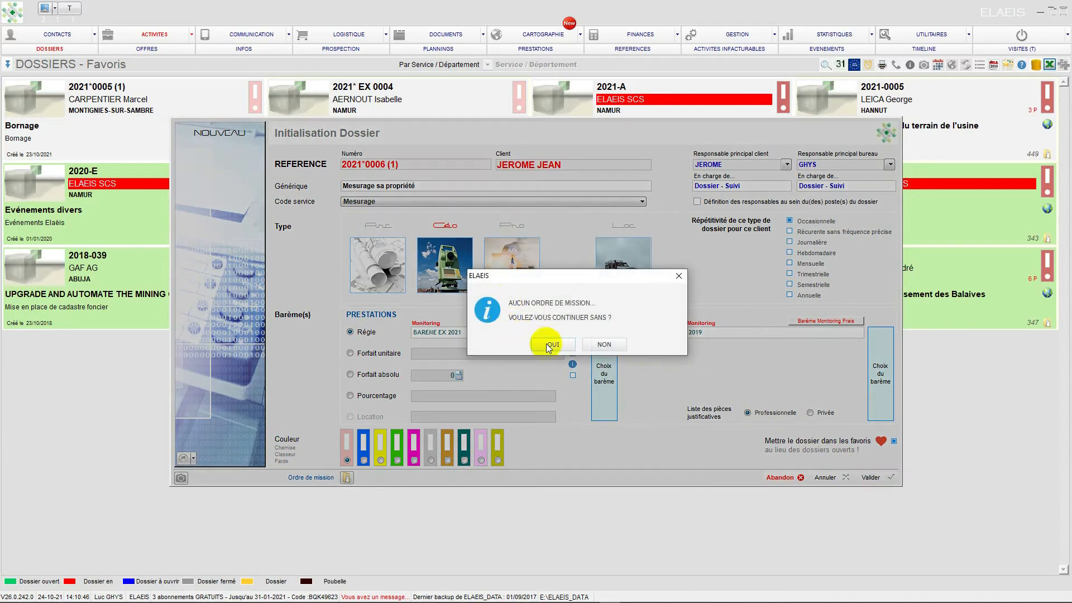
{"action": "left_click", "coordinate": [552, 345]}
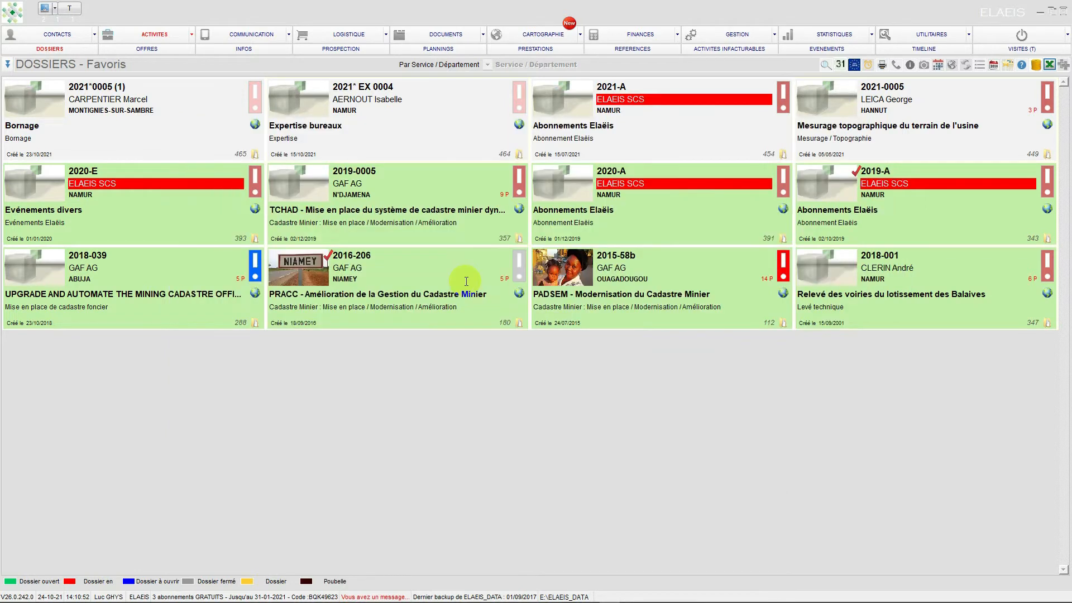
- Open the new "Mesurage sa propriété" dossier from the refreshed favourites and copy the client's address into its intervention address
{"action": "left_click", "coordinate": [159, 35]}
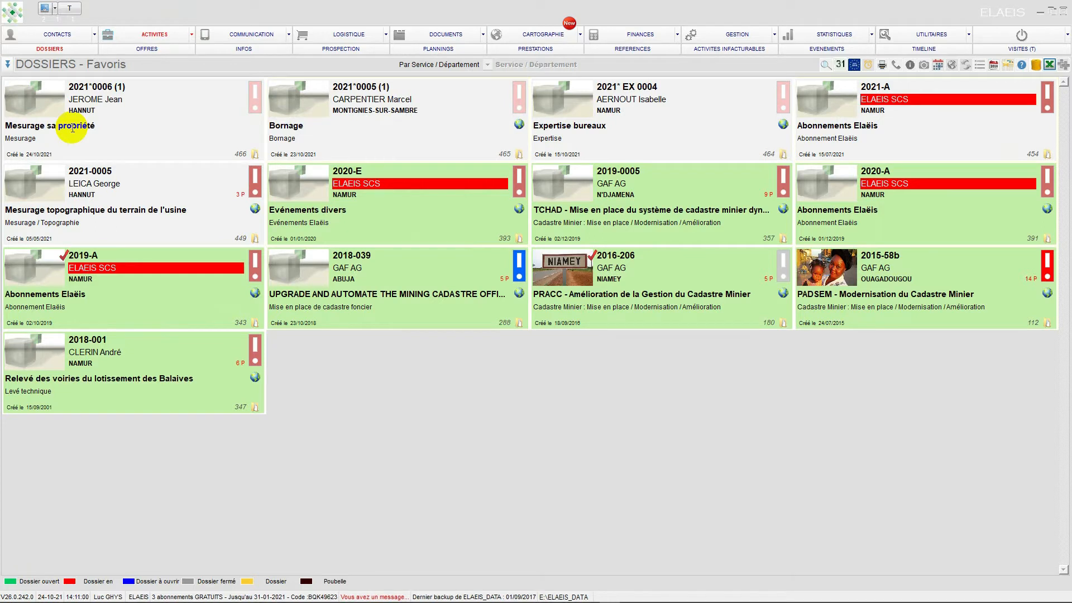
{"action": "left_click", "coordinate": [44, 102]}
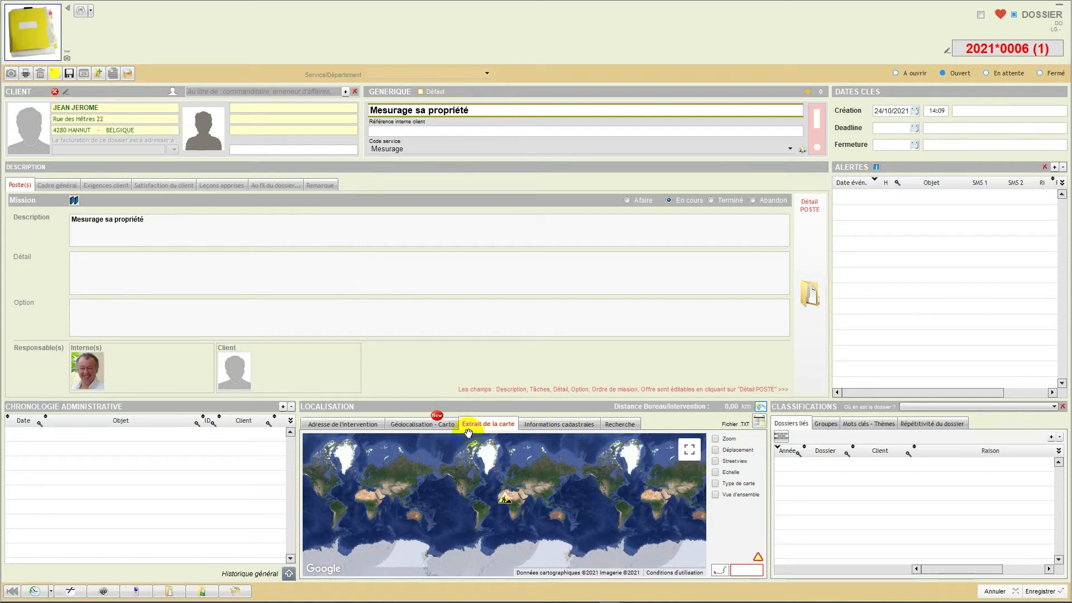
{"action": "left_click", "coordinate": [411, 426]}
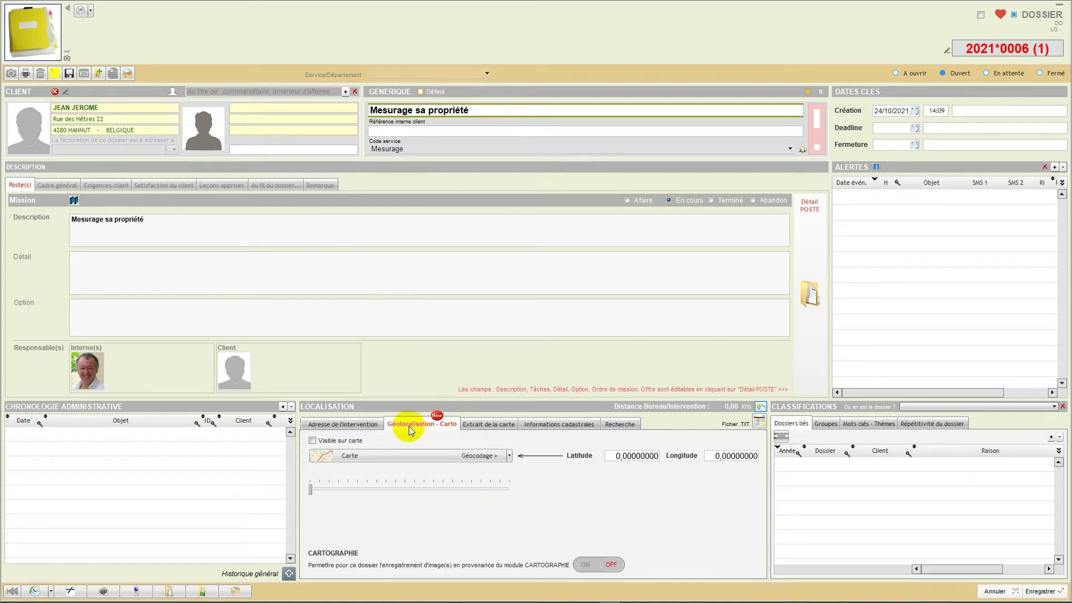
{"action": "left_click", "coordinate": [361, 427]}
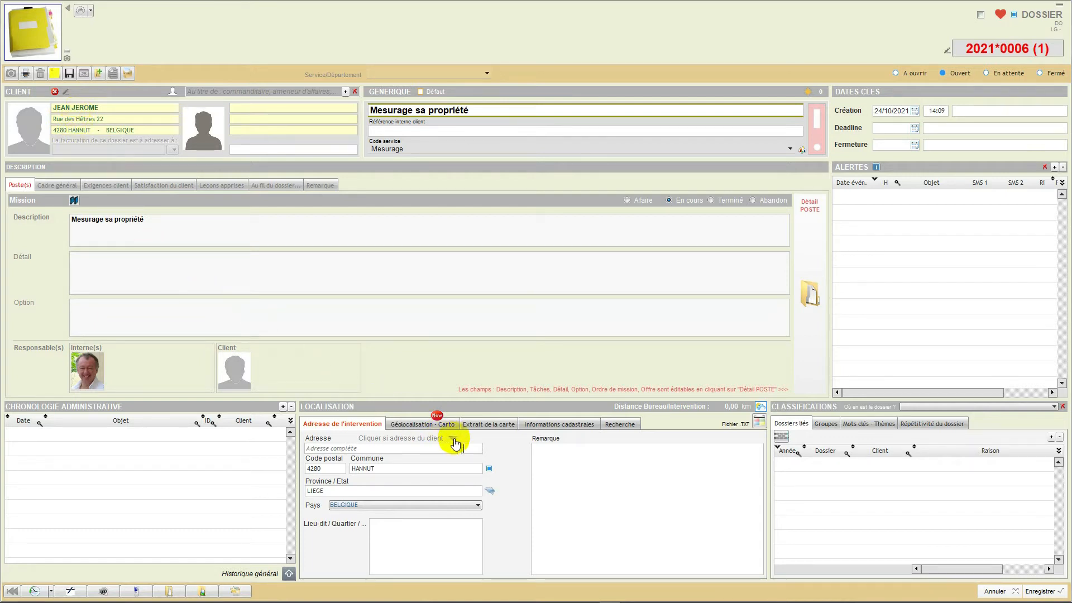
{"action": "left_click", "coordinate": [454, 440]}
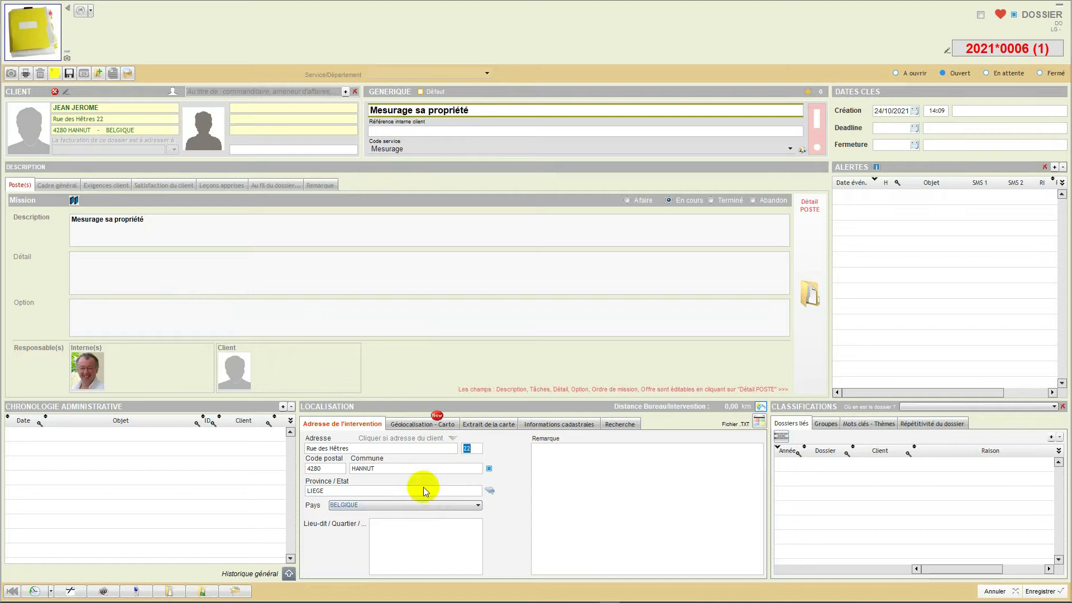
- Show the dossier's geolocation on the map, calculate the route between the office and the site, and save the dossier
{"action": "left_click", "coordinate": [415, 425]}
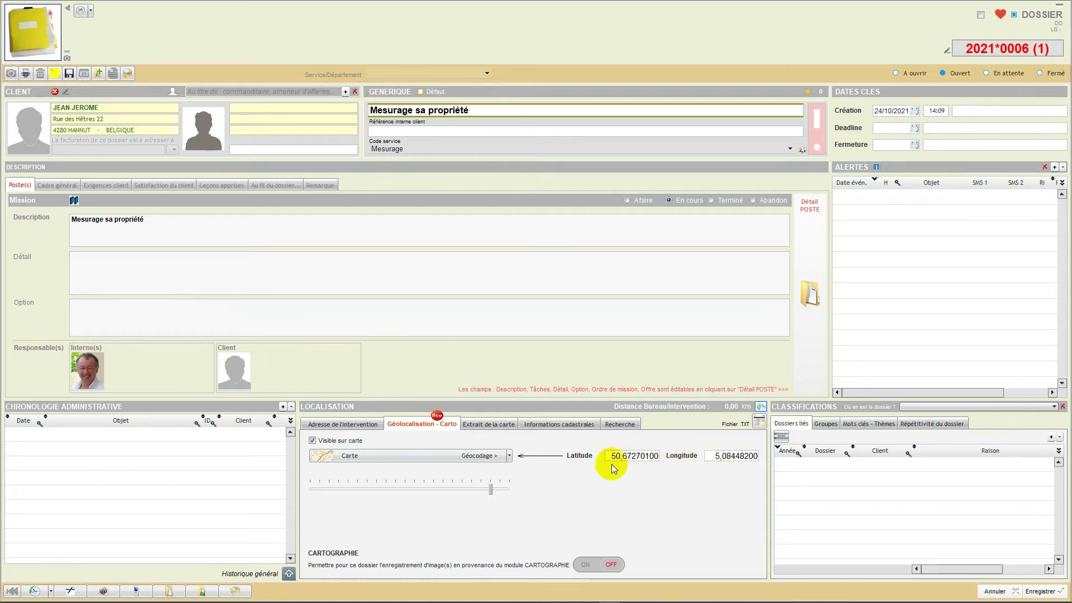
{"action": "left_click", "coordinate": [404, 458]}
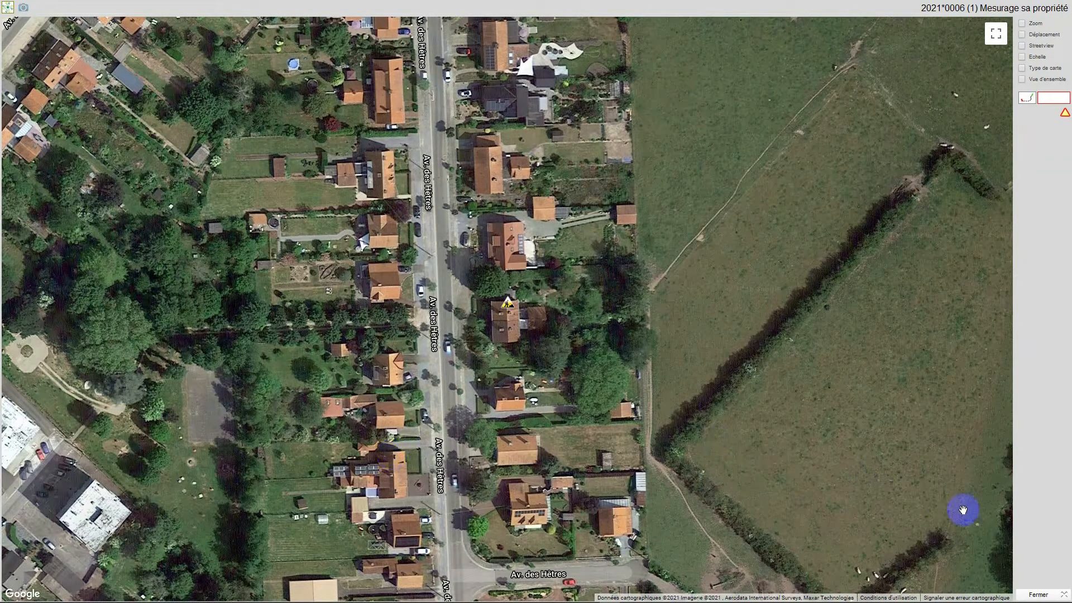
{"action": "left_click", "coordinate": [1027, 100]}
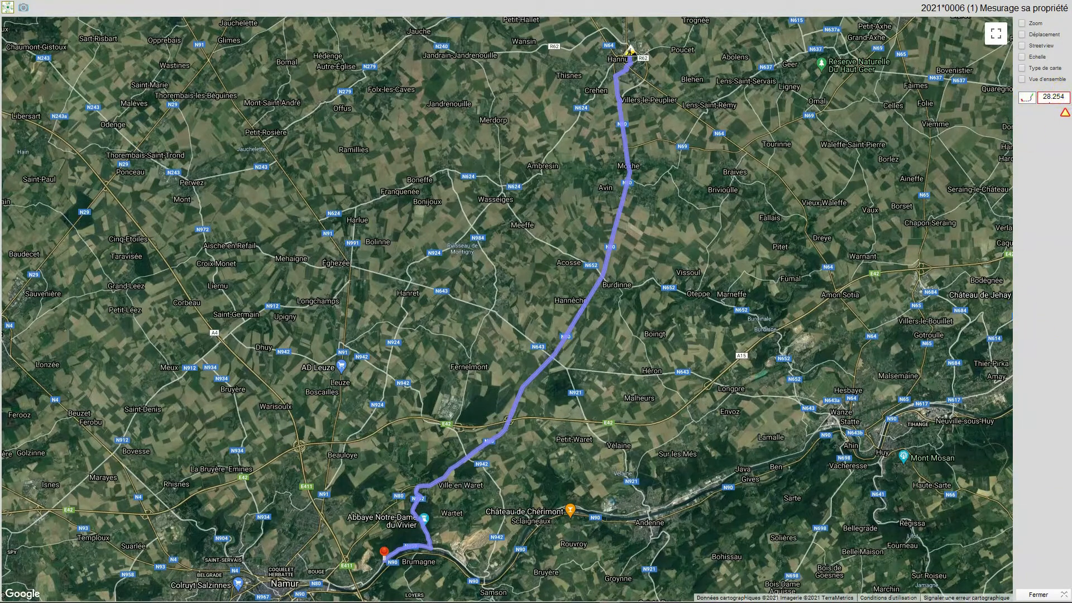
{"action": "left_click", "coordinate": [1035, 595]}
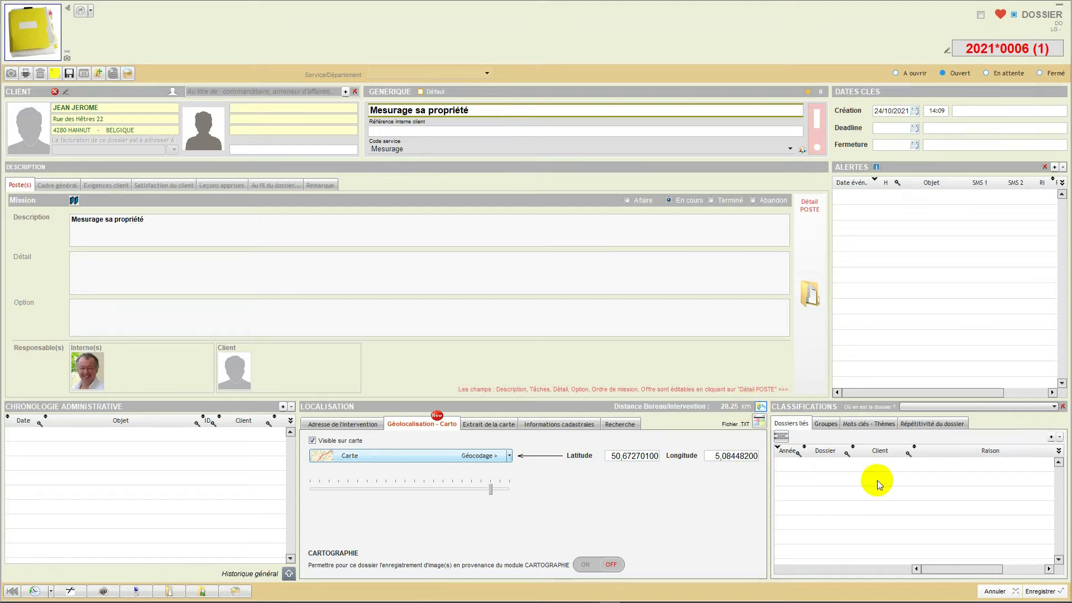
{"action": "left_click", "coordinate": [1037, 592]}
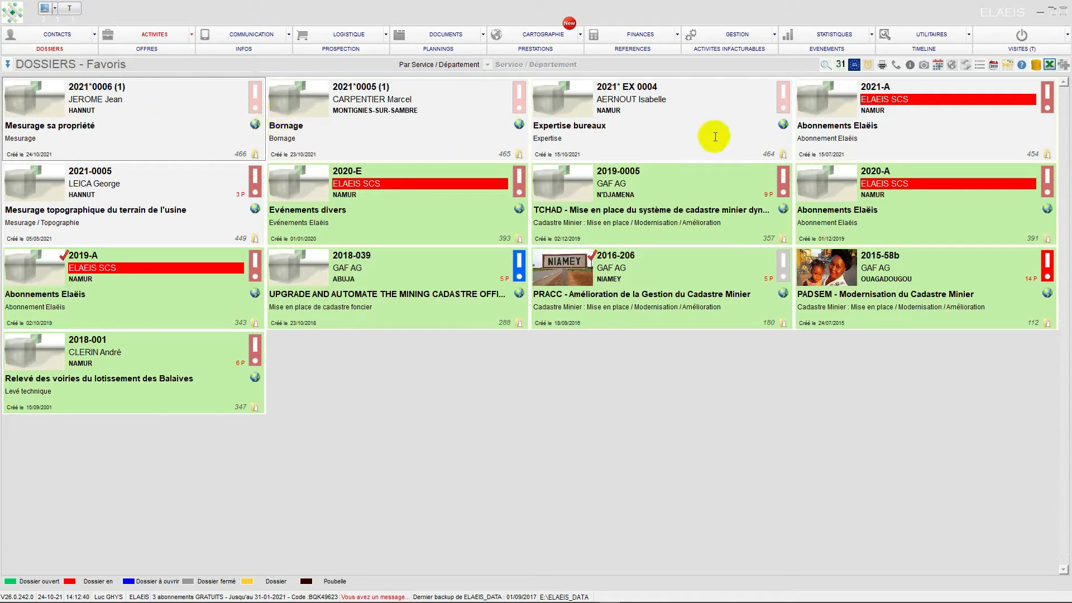
- Display the favourite dossiers on the map, examine the markers around Hannut, and close the map
{"action": "left_click", "coordinate": [954, 66]}
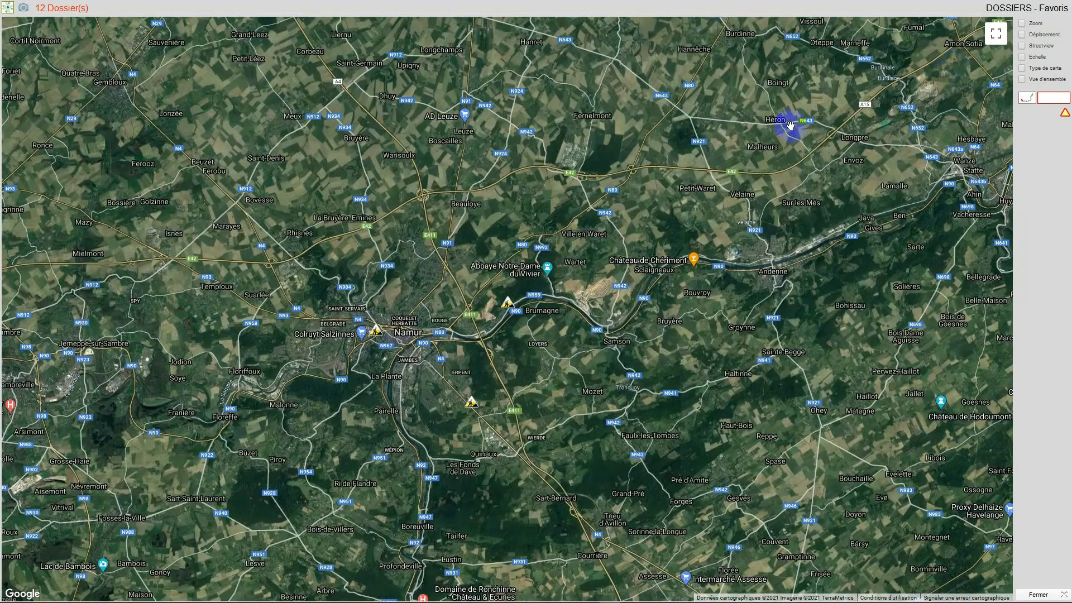
{"action": "scroll", "coordinate": [685, 118], "scroll_direction": "down", "scroll_amount": 1}
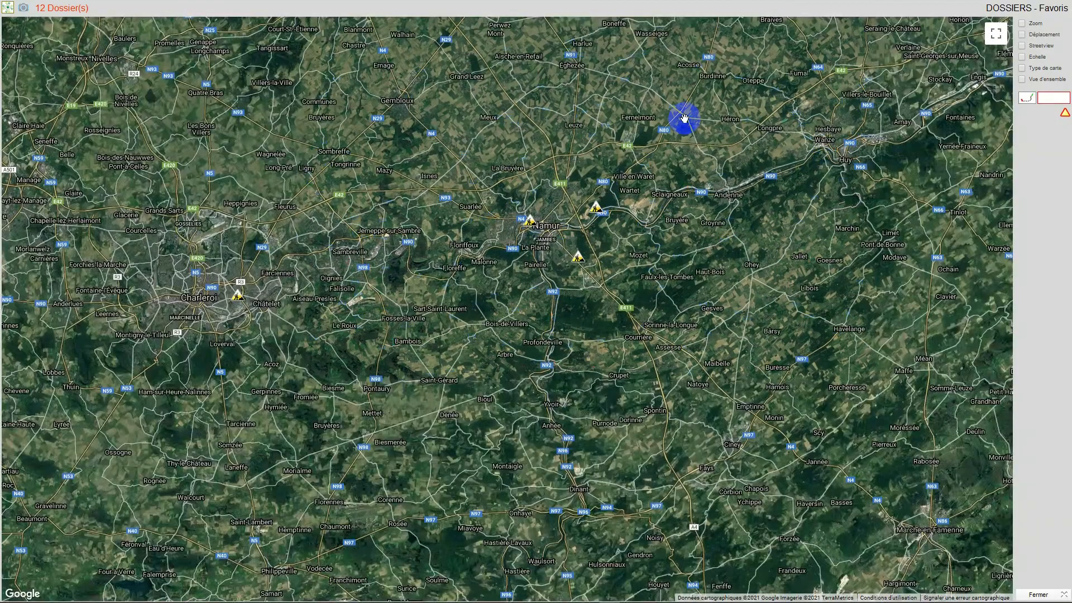
{"action": "left_click_drag", "start_coordinate": [685, 118], "coordinate": [682, 342]}
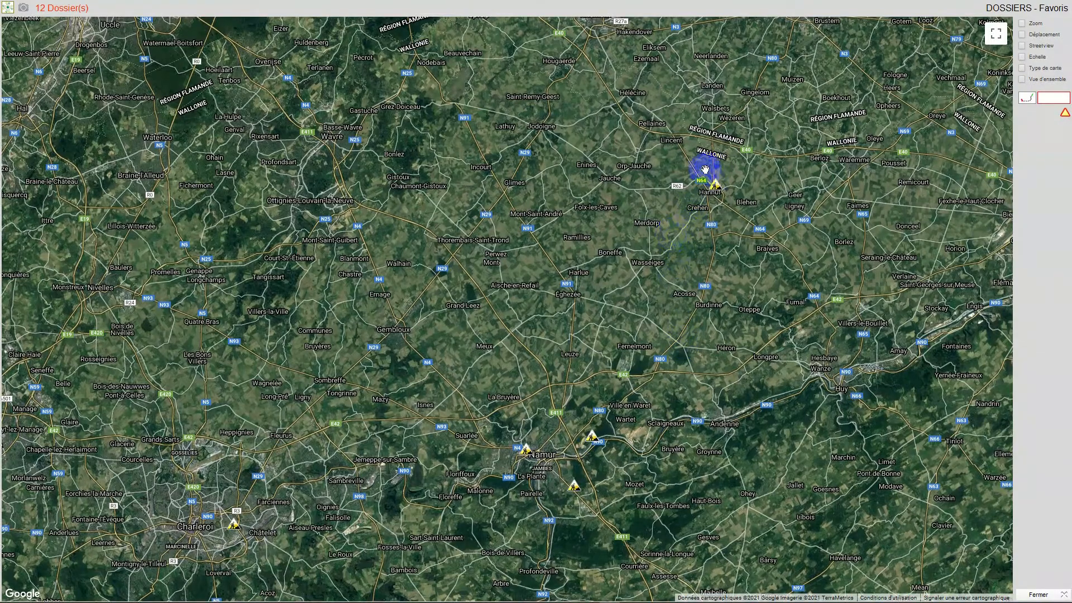
{"action": "left_click_drag", "start_coordinate": [685, 206], "coordinate": [629, 127]}
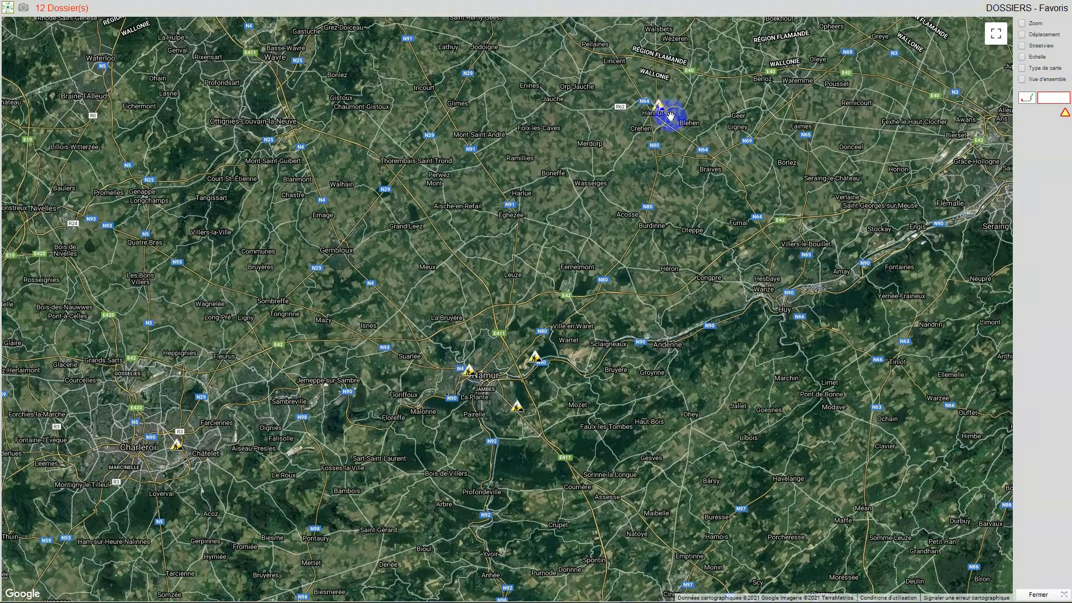
{"action": "mouse_move", "coordinate": [660, 107]}
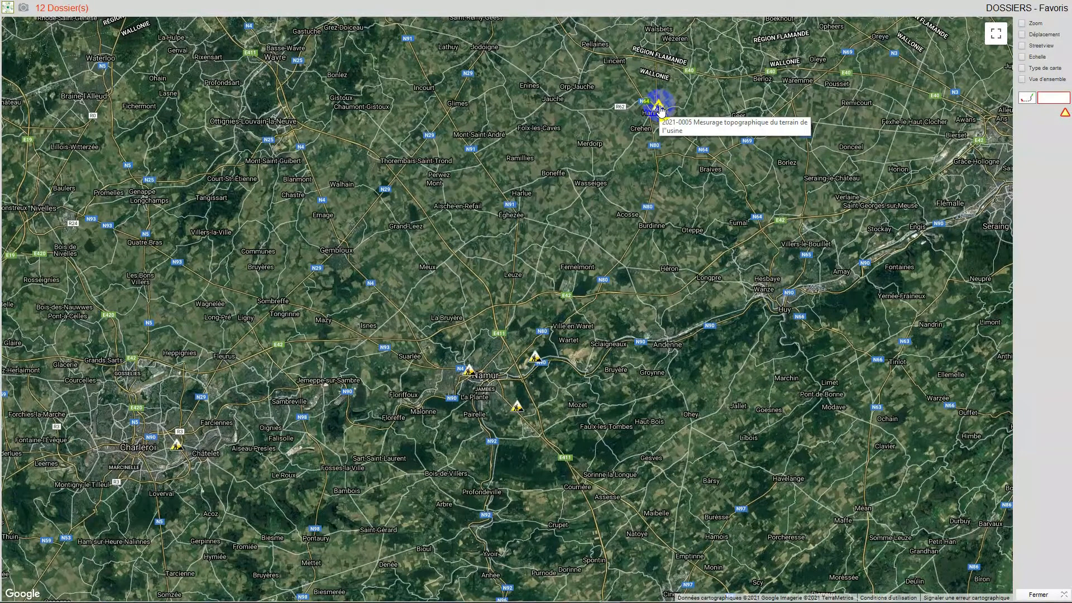
{"action": "double_click", "coordinate": [682, 116]}
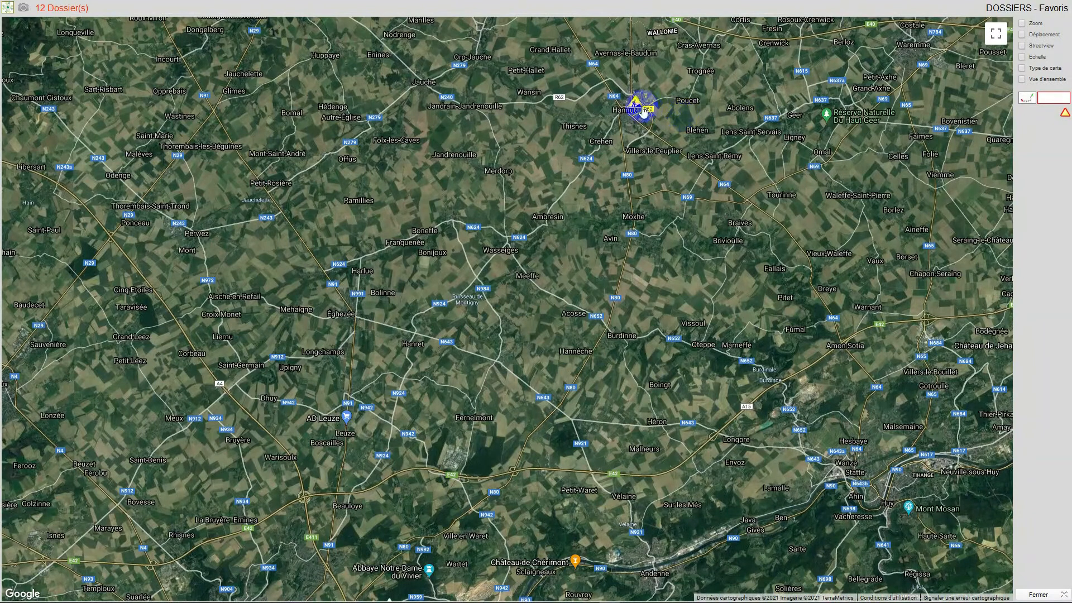
{"action": "double_click", "coordinate": [690, 120]}
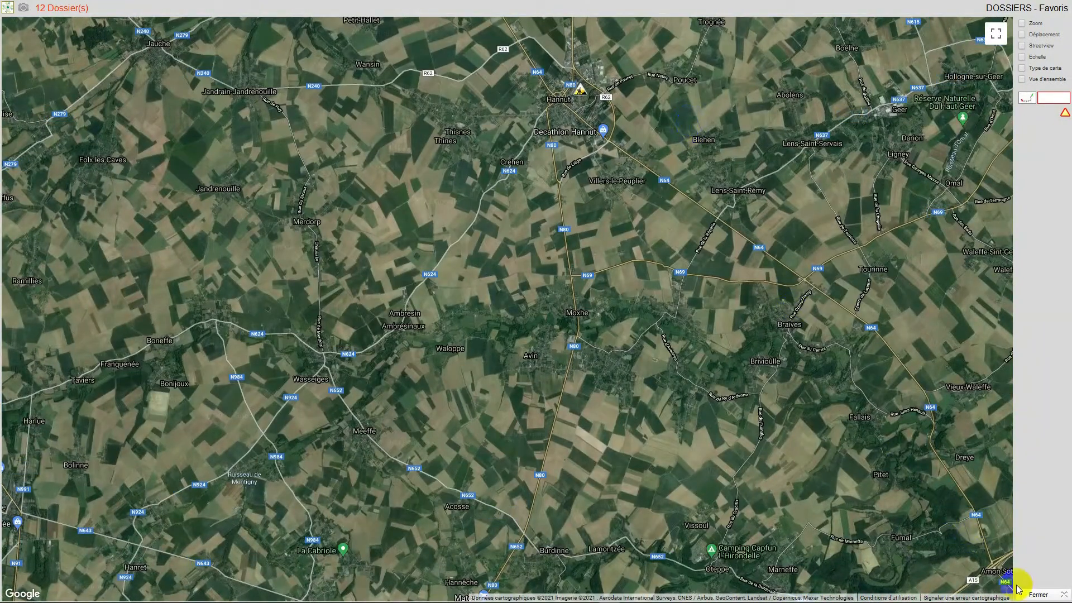
{"action": "left_click", "coordinate": [1037, 595]}
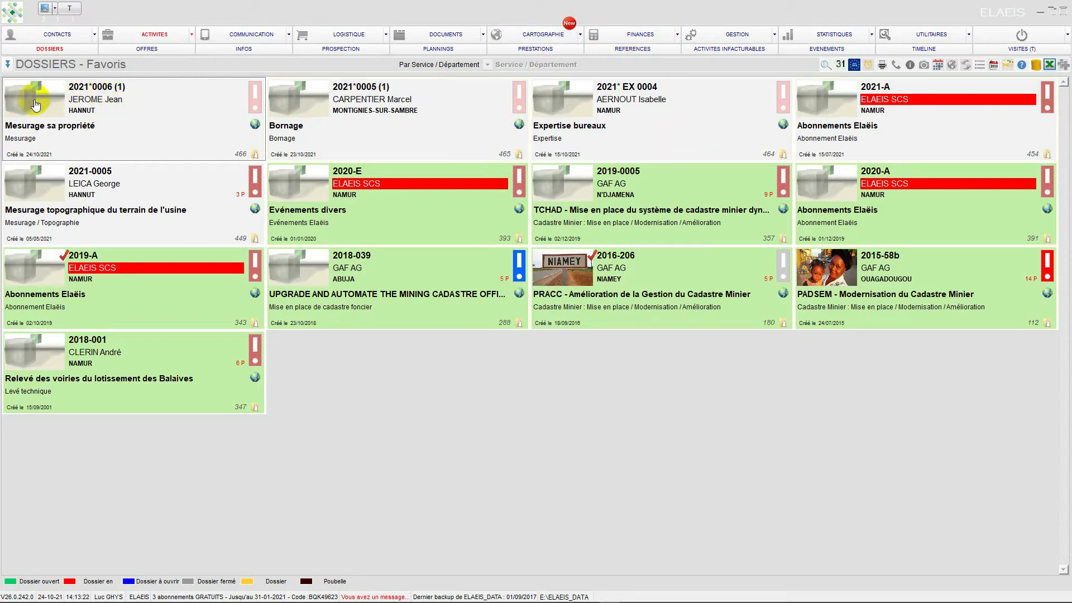
{"action": "left_click", "coordinate": [834, 266]}
{"action": "double_click", "coordinate": [834, 266]}
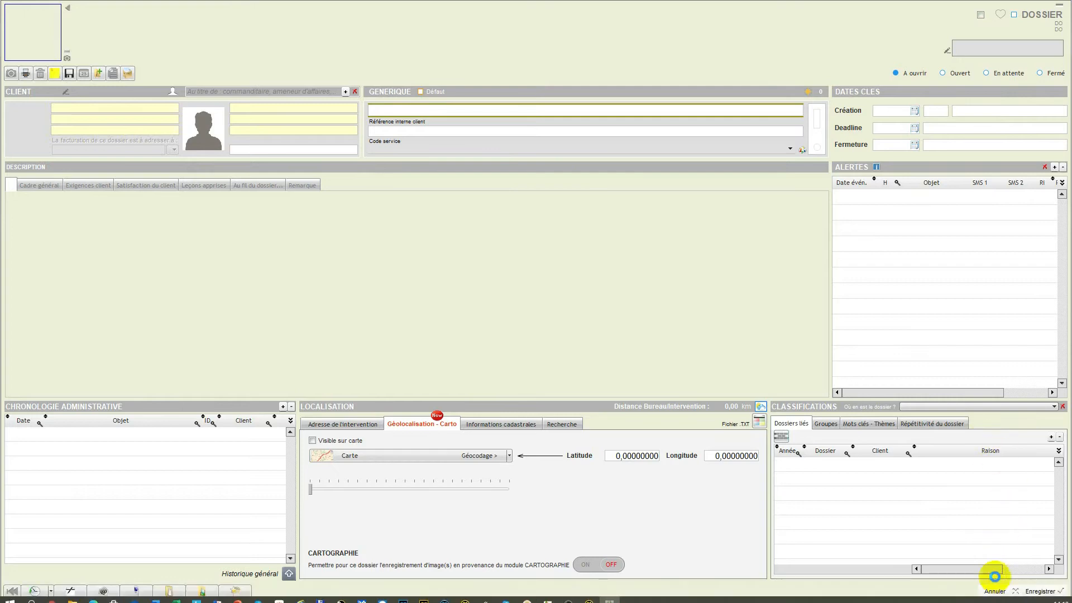
{"action": "left_click", "coordinate": [995, 586]}
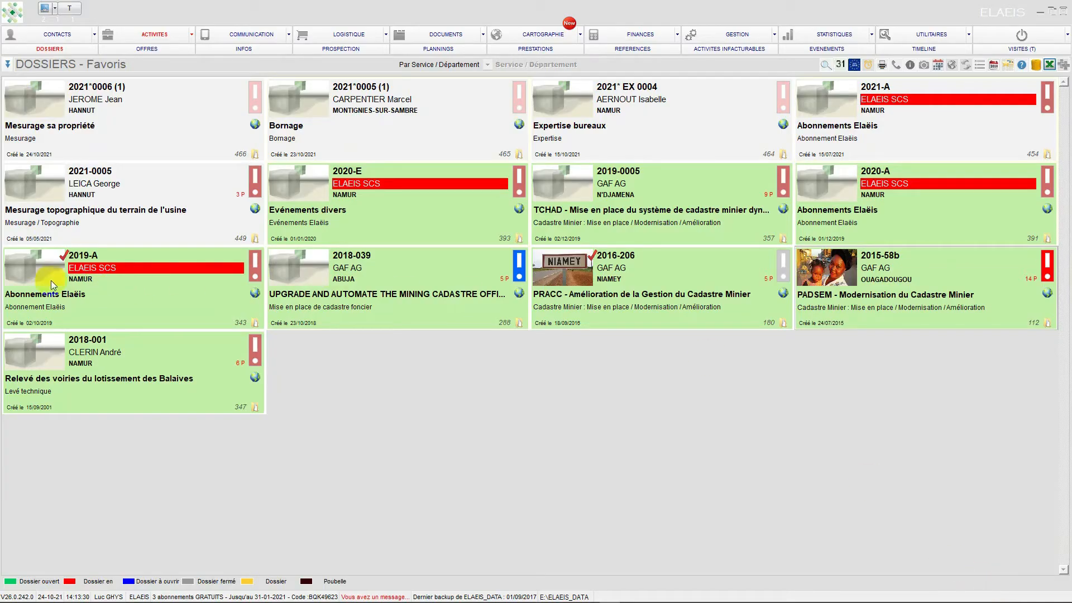
- Open the "Relevé des voiries du lotissement des Balaives" dossier and review its intervention address, geolocation, map extract and cadastral parcel list
{"action": "left_click", "coordinate": [37, 347]}
{"action": "double_click", "coordinate": [36, 348]}
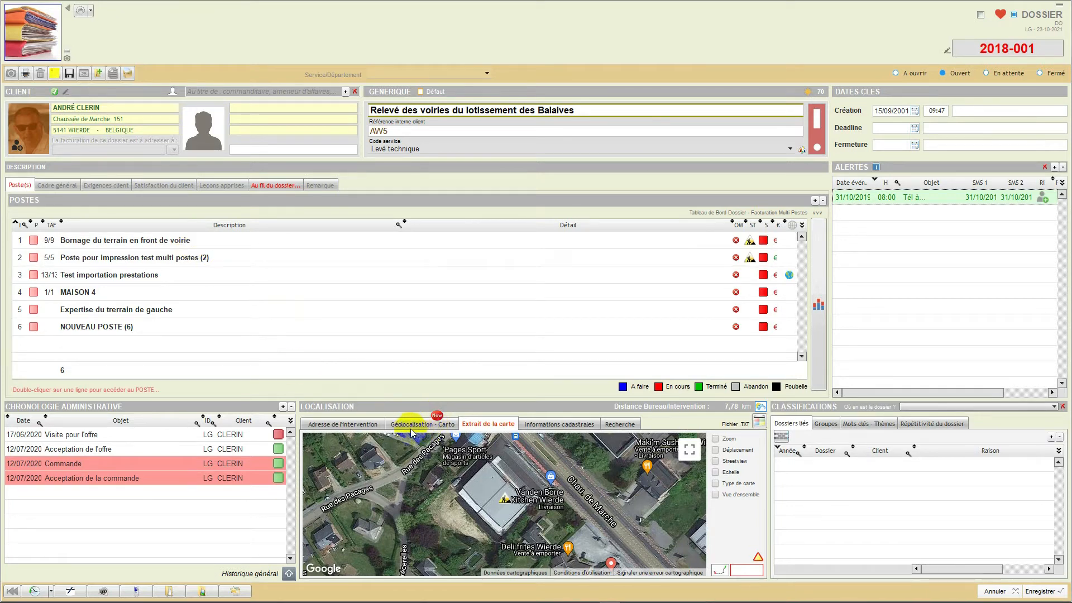
{"action": "left_click", "coordinate": [344, 428]}
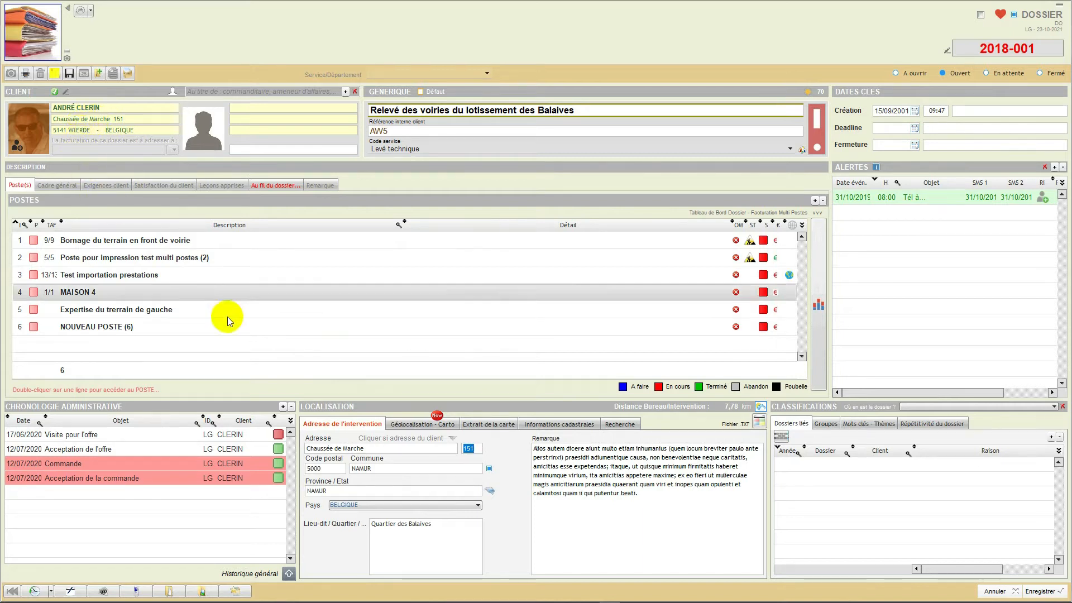
{"action": "left_click", "coordinate": [416, 425]}
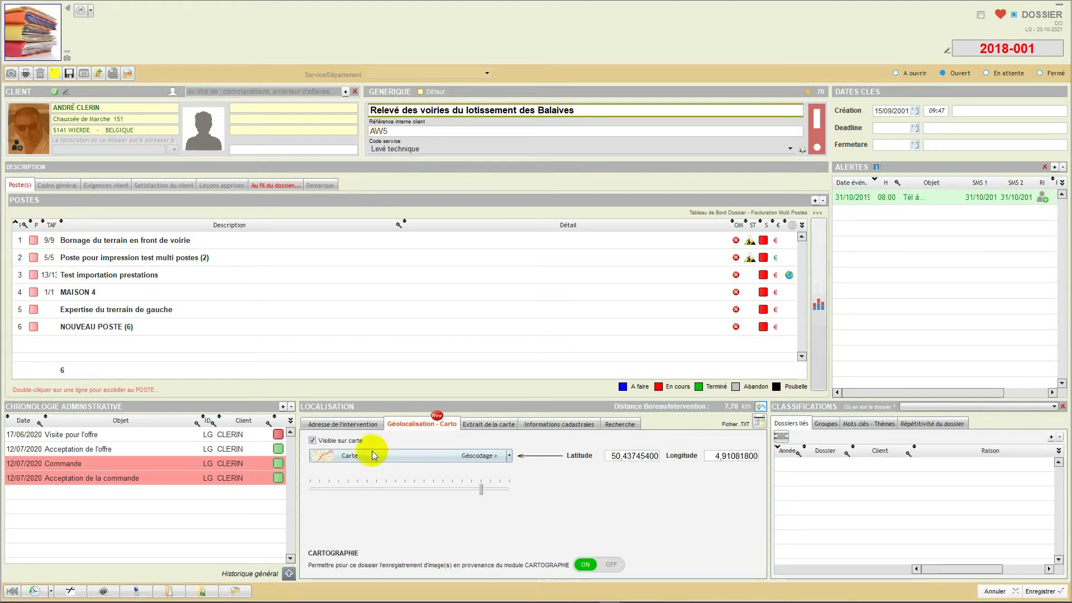
{"action": "left_click", "coordinate": [475, 424]}
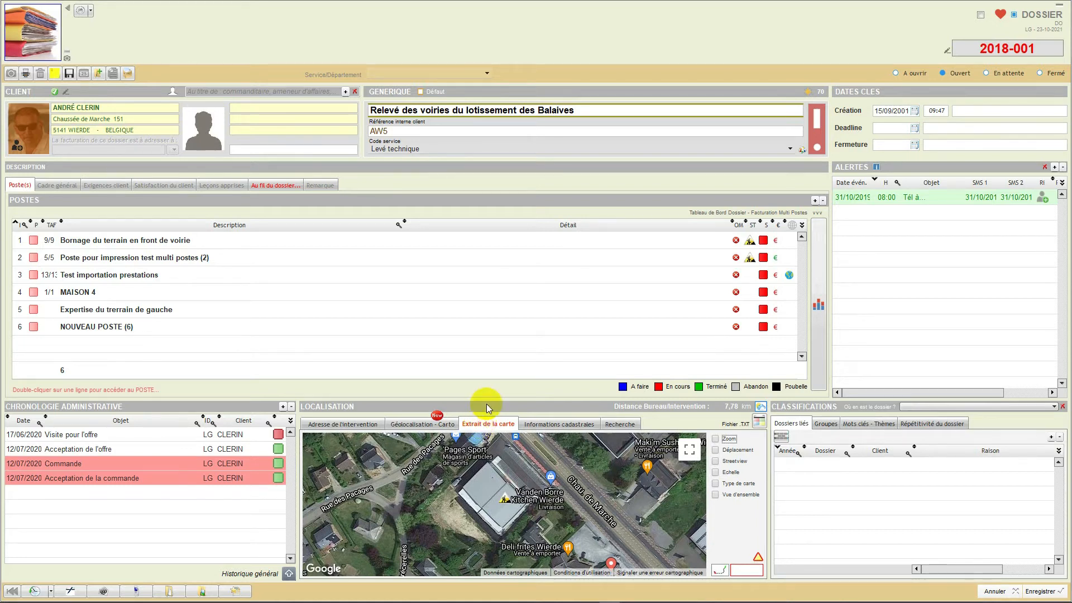
{"action": "left_click", "coordinate": [531, 426]}
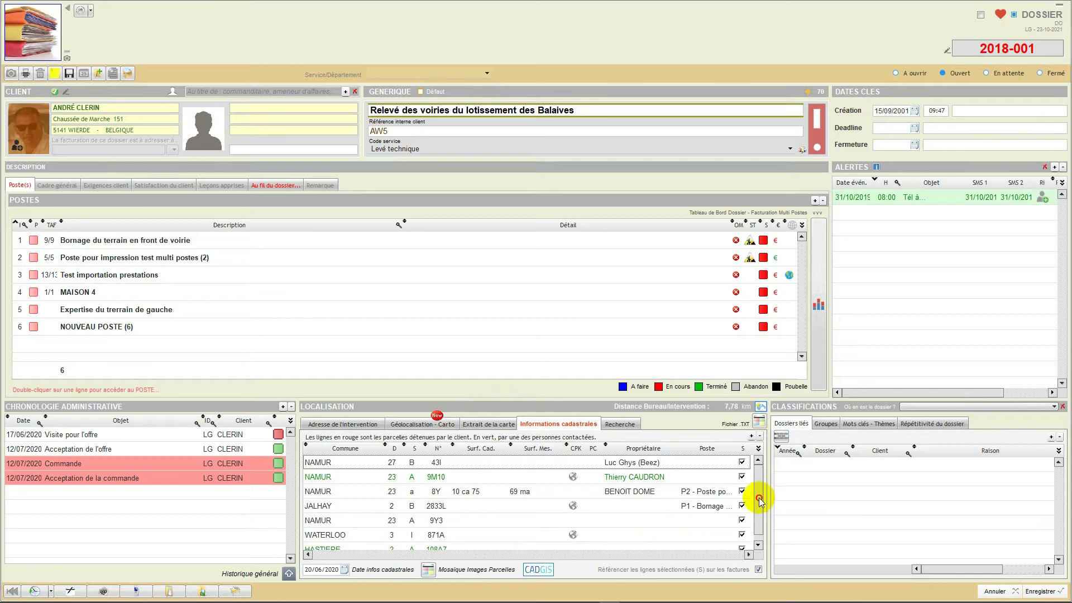
{"action": "left_click", "coordinate": [759, 517]}
{"action": "left_click_drag", "start_coordinate": [758, 517], "coordinate": [755, 490]}
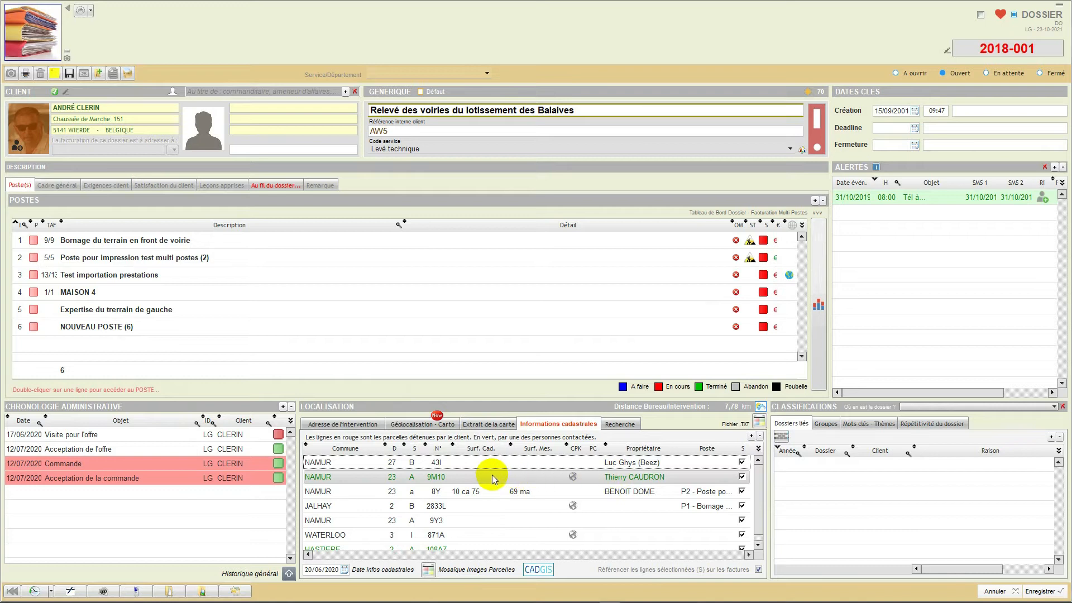
- Open the "Bornage du terrain en front de voirie" poste, examine its details and close it without saving
{"action": "left_click", "coordinate": [345, 244]}
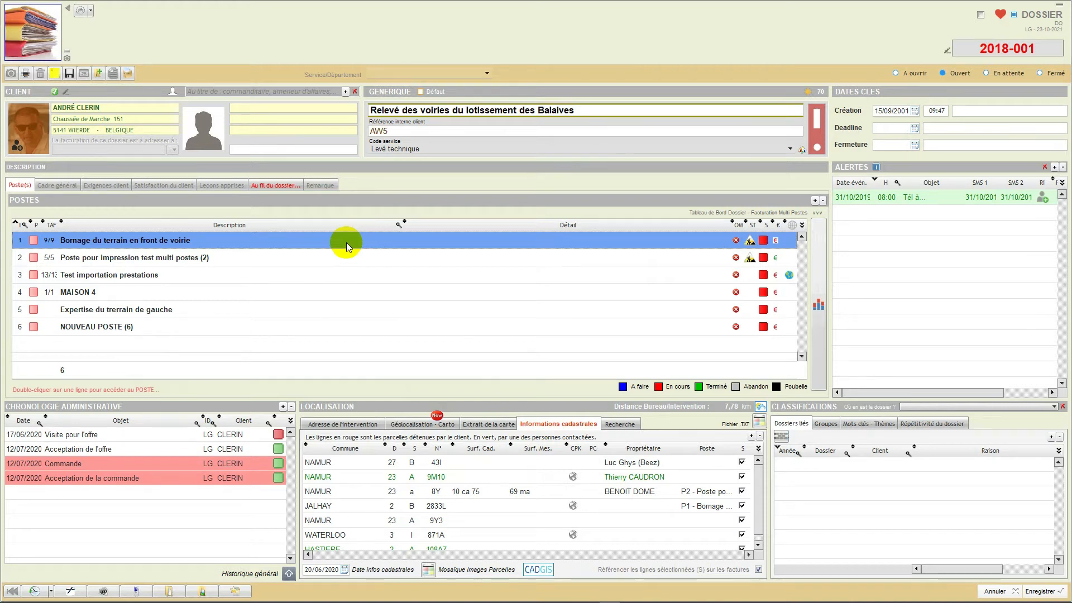
{"action": "double_click", "coordinate": [443, 246]}
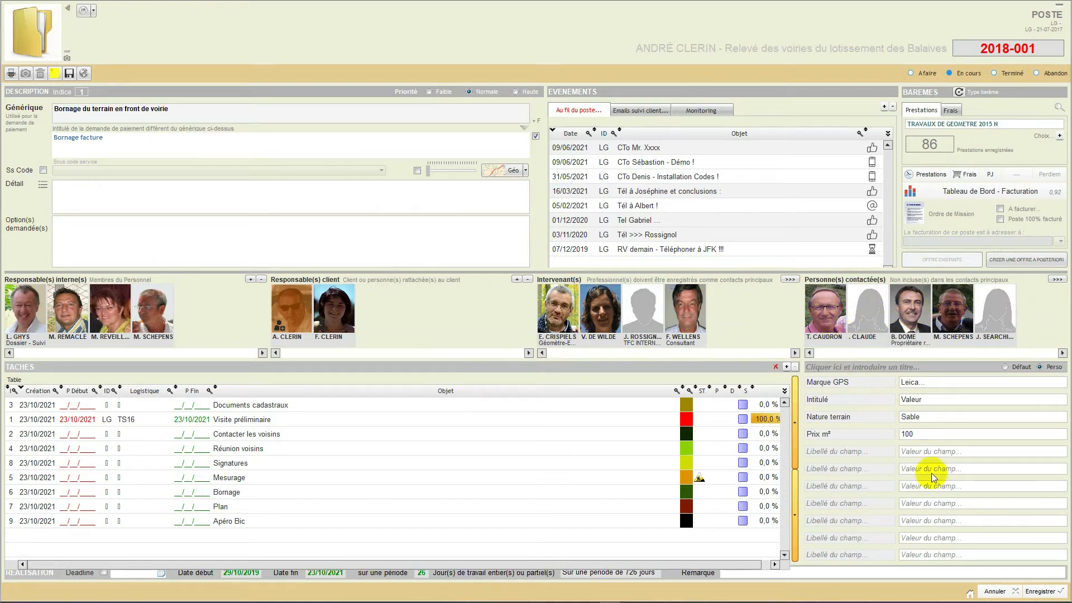
{"action": "left_click", "coordinate": [992, 594]}
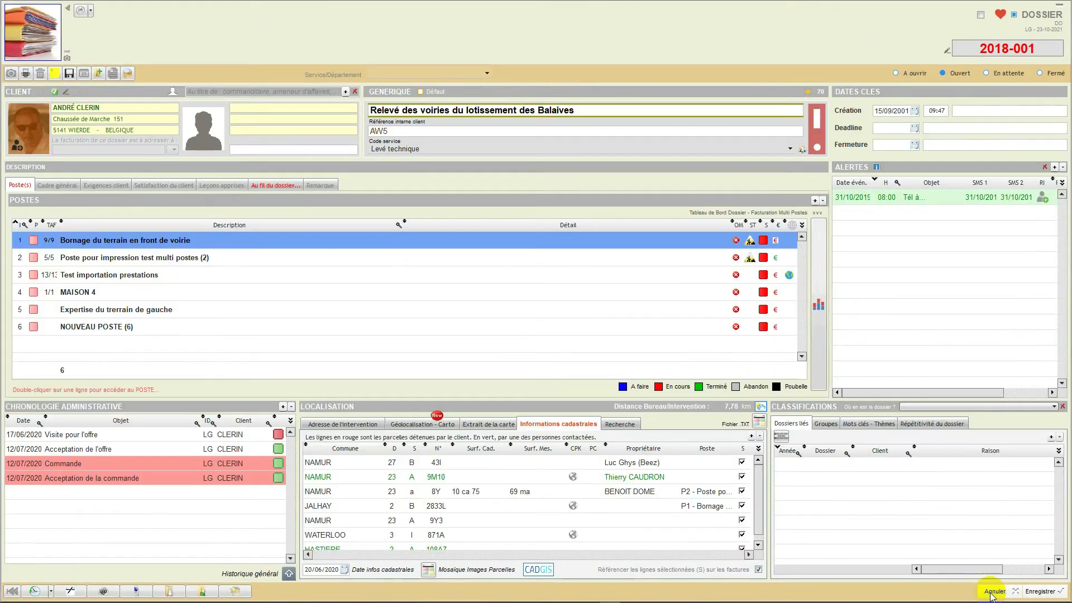
- Open the cadastral record of Namur parcel 9M10 and examine its identification, owner and surface fields
{"action": "double_click", "coordinate": [479, 478]}
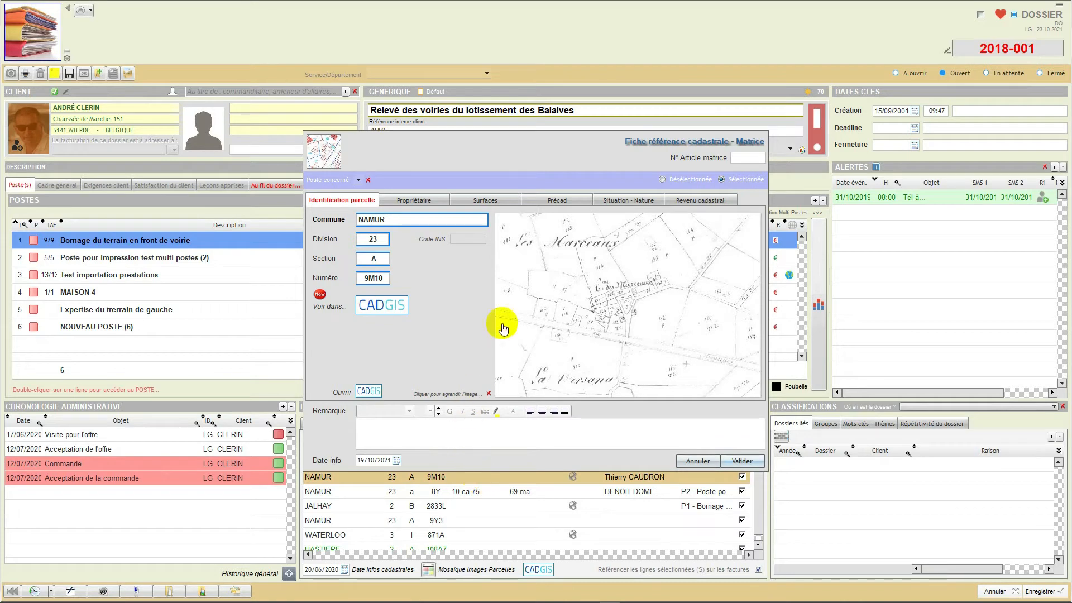
{"action": "left_click_drag", "start_coordinate": [497, 148], "coordinate": [491, 43]}
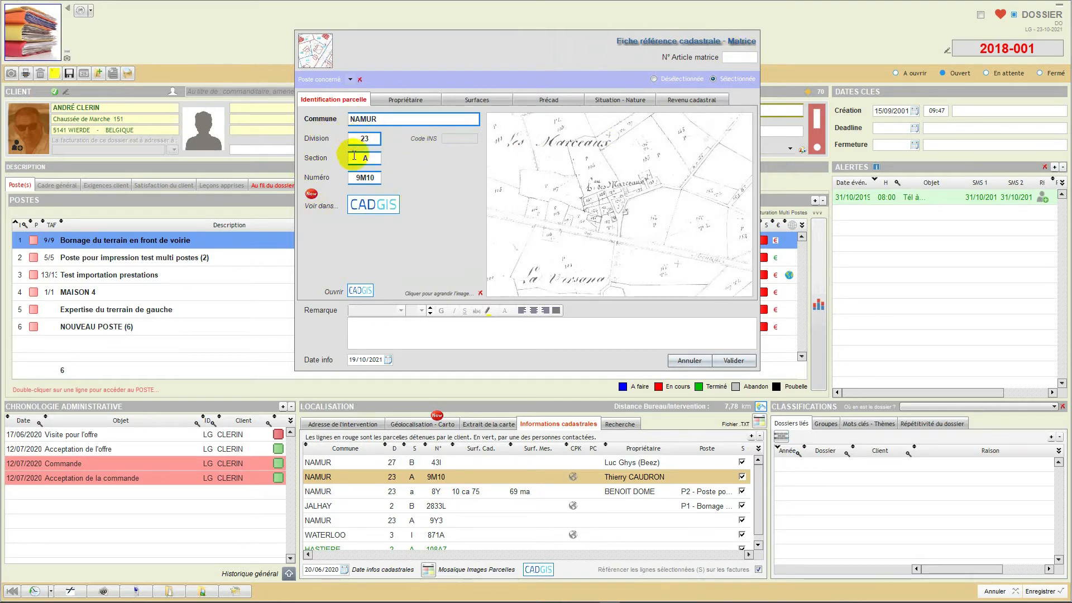
{"action": "left_click", "coordinate": [393, 103]}
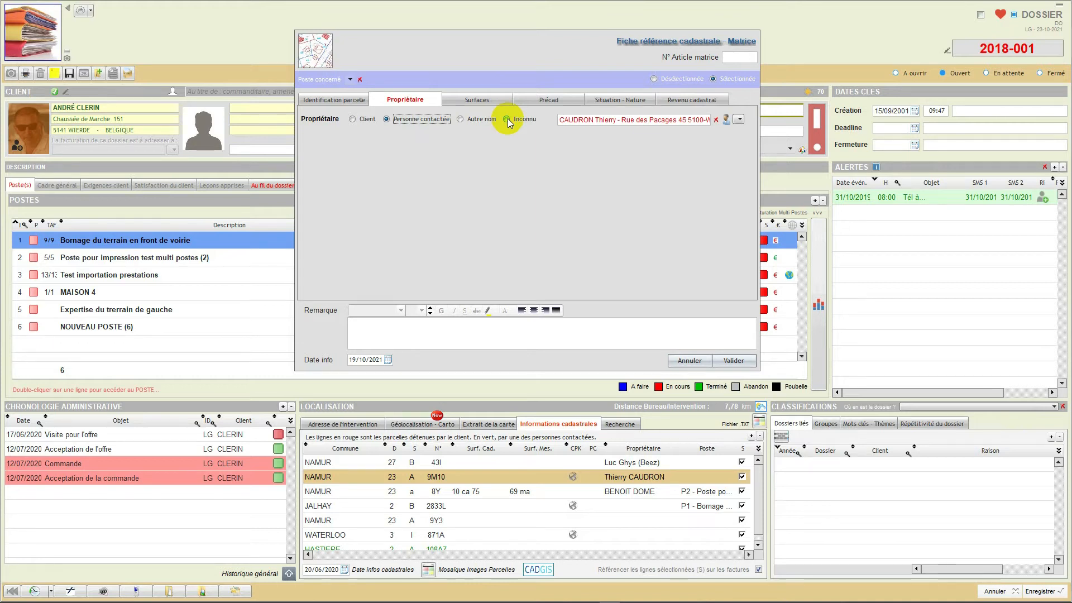
{"action": "left_click", "coordinate": [478, 100]}
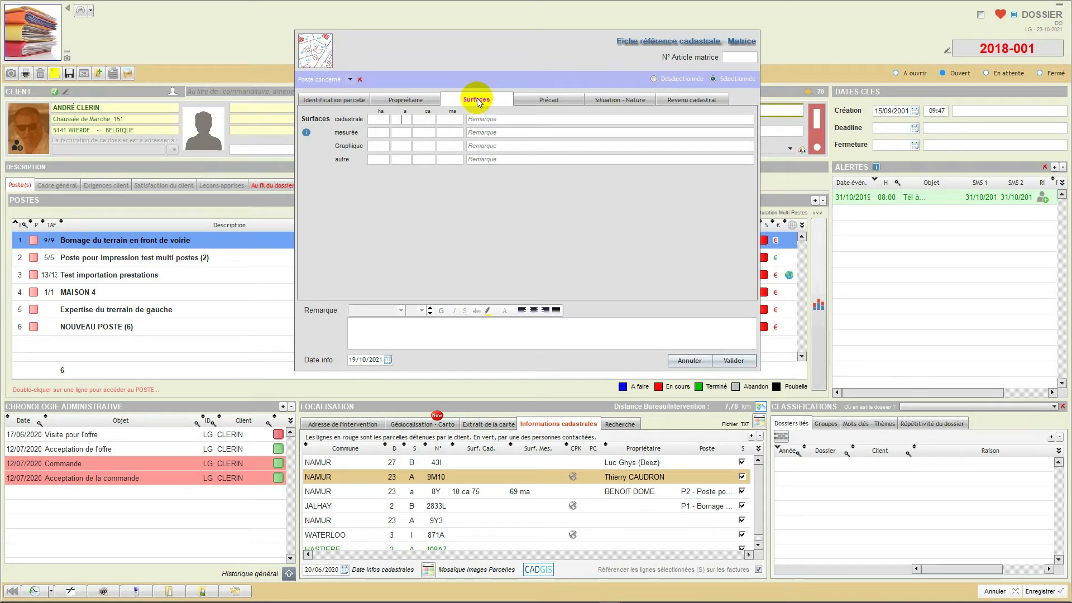
{"action": "left_click", "coordinate": [526, 119]}
{"action": "key", "text": "Tab"}
{"action": "key", "text": "Tab"}
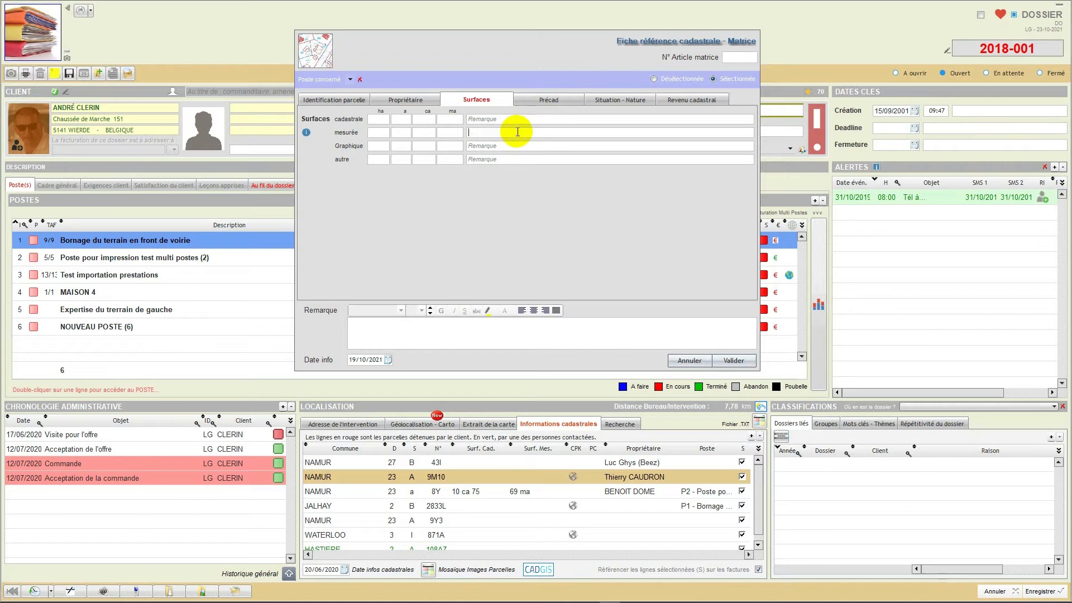
{"action": "left_click", "coordinate": [515, 157]}
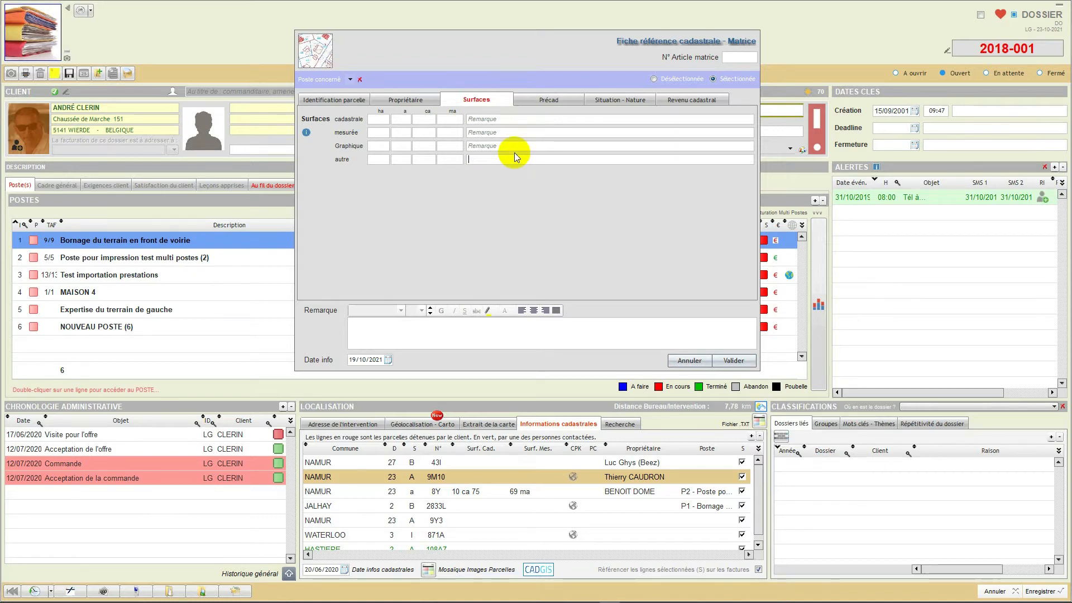
{"action": "left_click", "coordinate": [515, 133]}
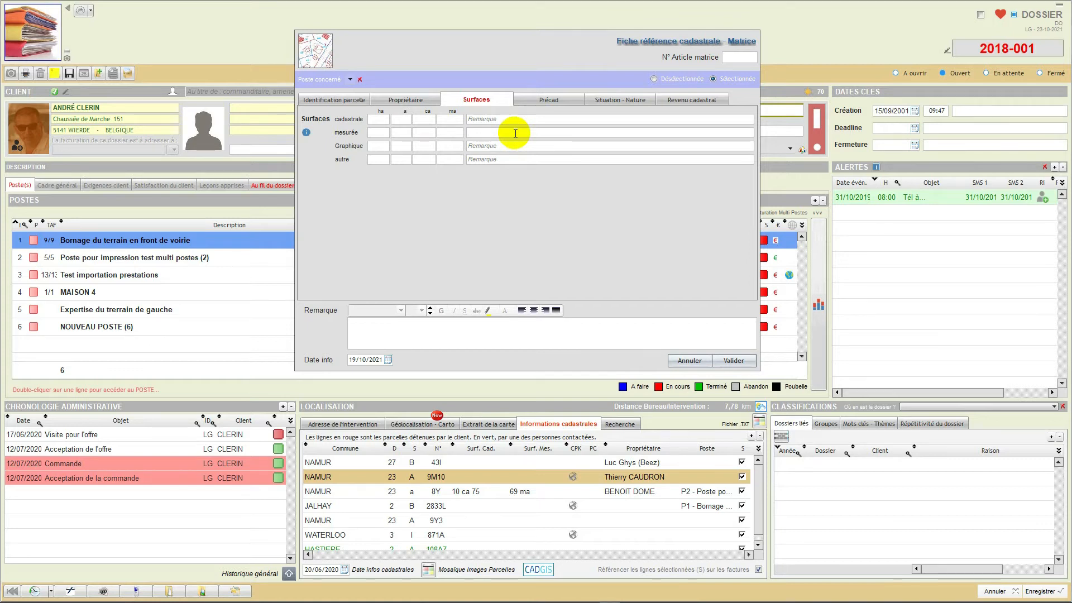
- Examine the parcel's Précad, situation and nature, and cadastral income fields, briefly enabling and disabling the PRECAD option
{"action": "left_click", "coordinate": [545, 101]}
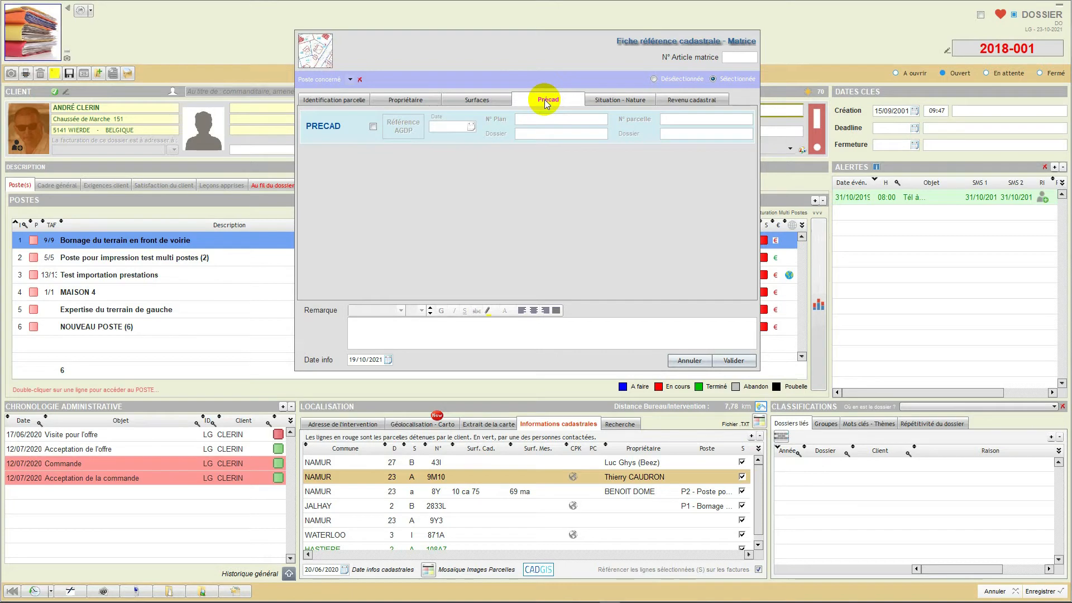
{"action": "left_click", "coordinate": [373, 126]}
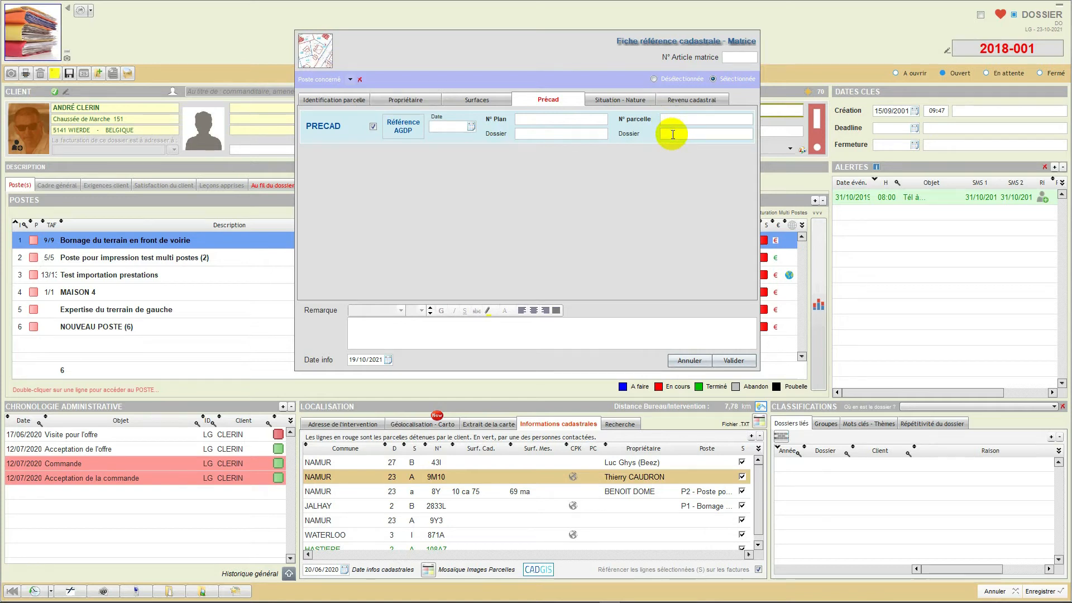
{"action": "left_click", "coordinate": [373, 127]}
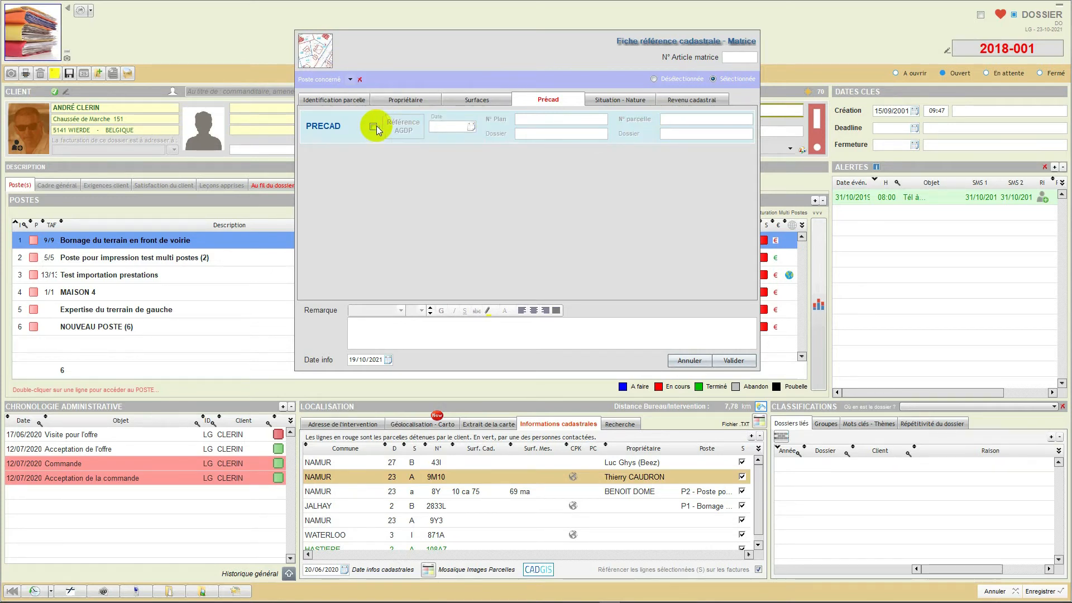
{"action": "left_click", "coordinate": [617, 104]}
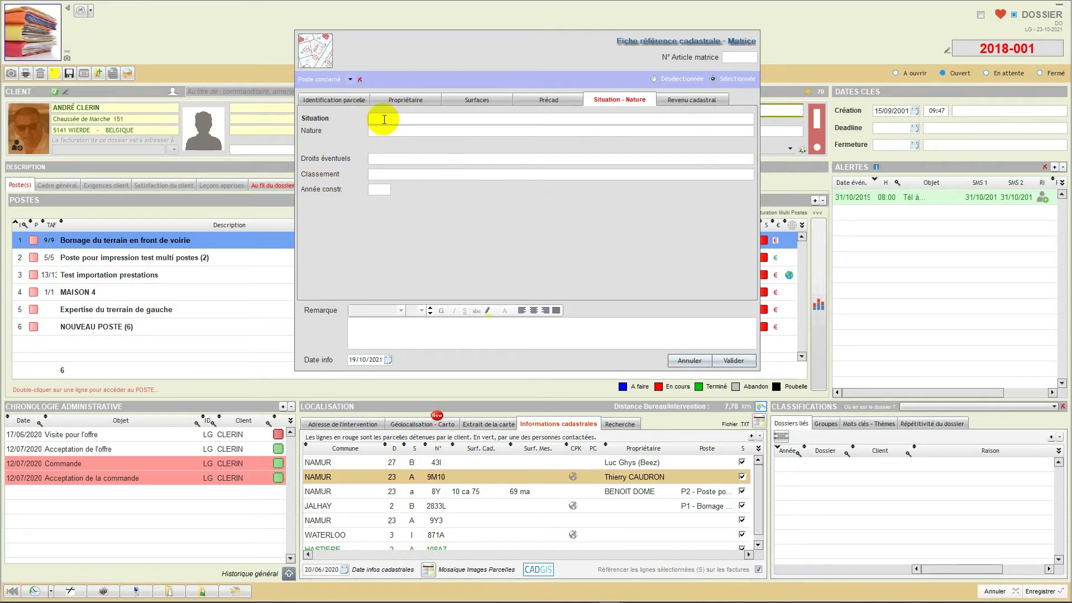
{"action": "left_click", "coordinate": [686, 101]}
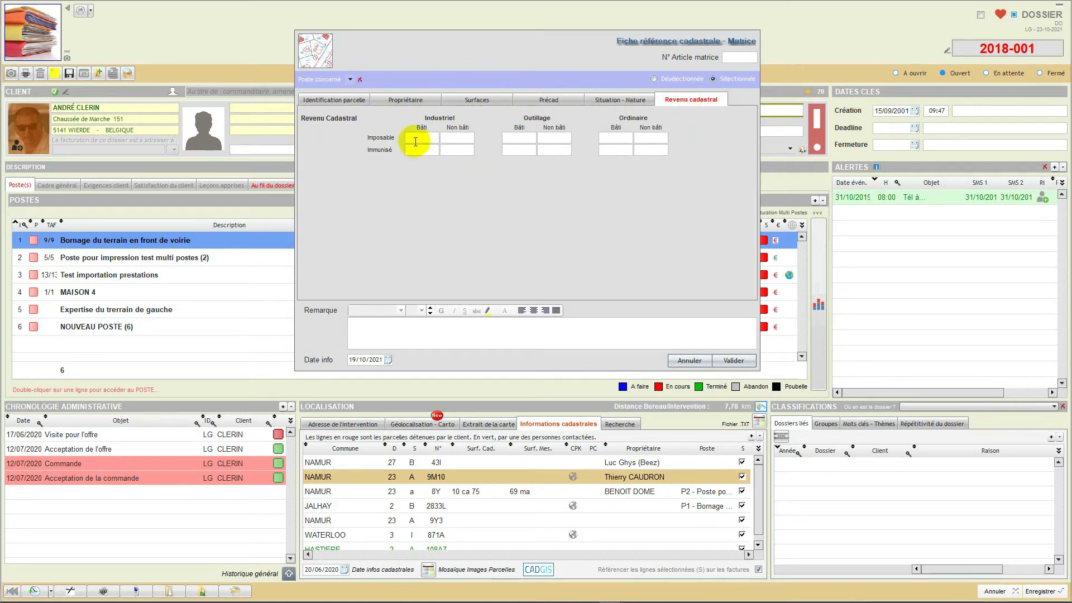
- Show parcel 9M10 in CADGIS, centre the aerial view on it and transfer the map image to the image editor
{"action": "left_click", "coordinate": [335, 100]}
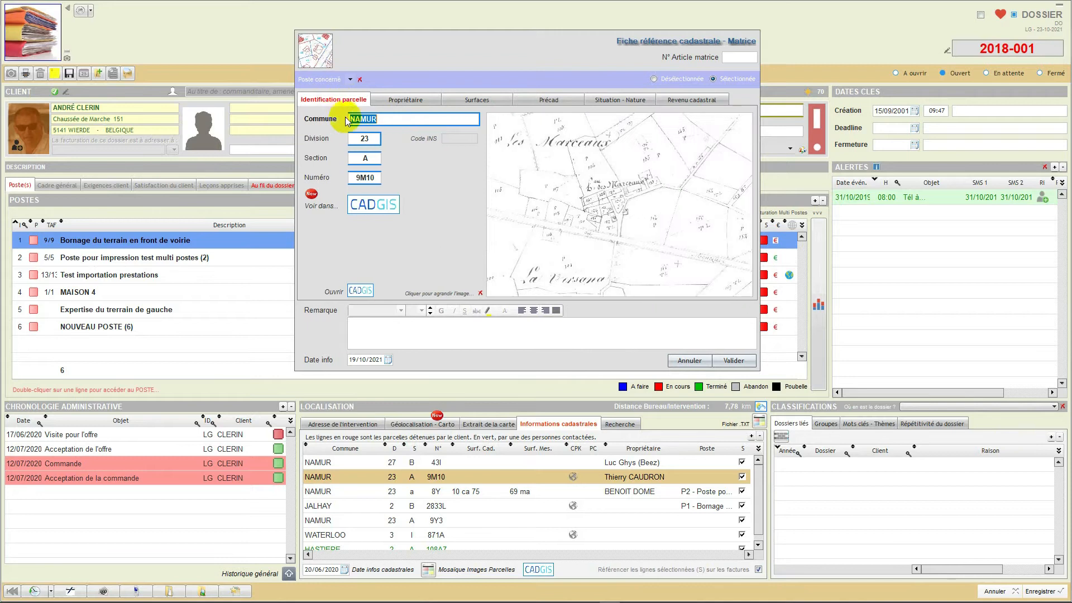
{"action": "left_click", "coordinate": [378, 209]}
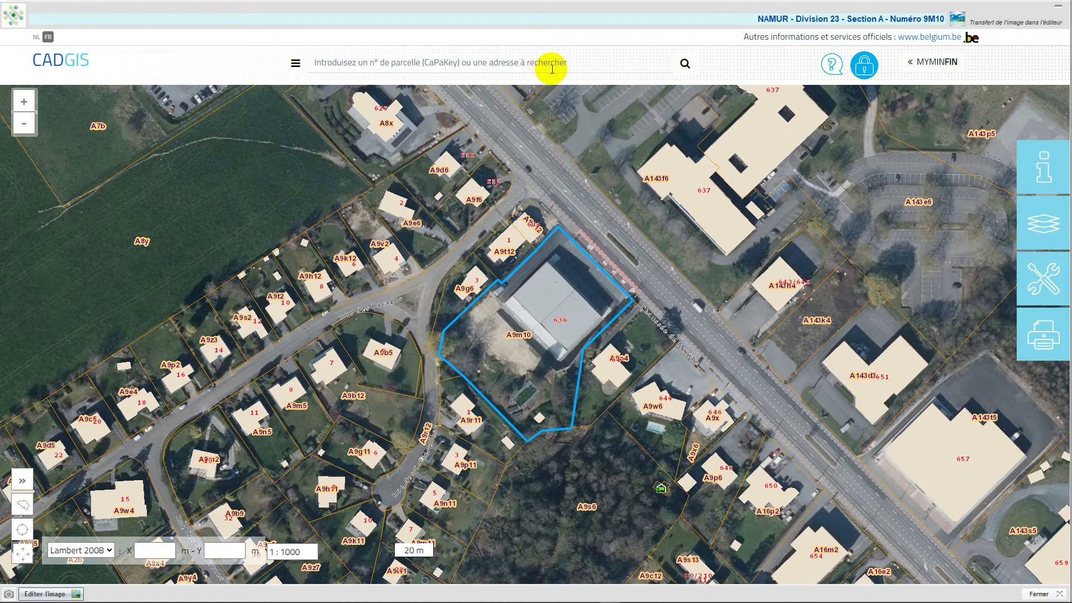
{"action": "left_click_drag", "start_coordinate": [518, 146], "coordinate": [538, 134]}
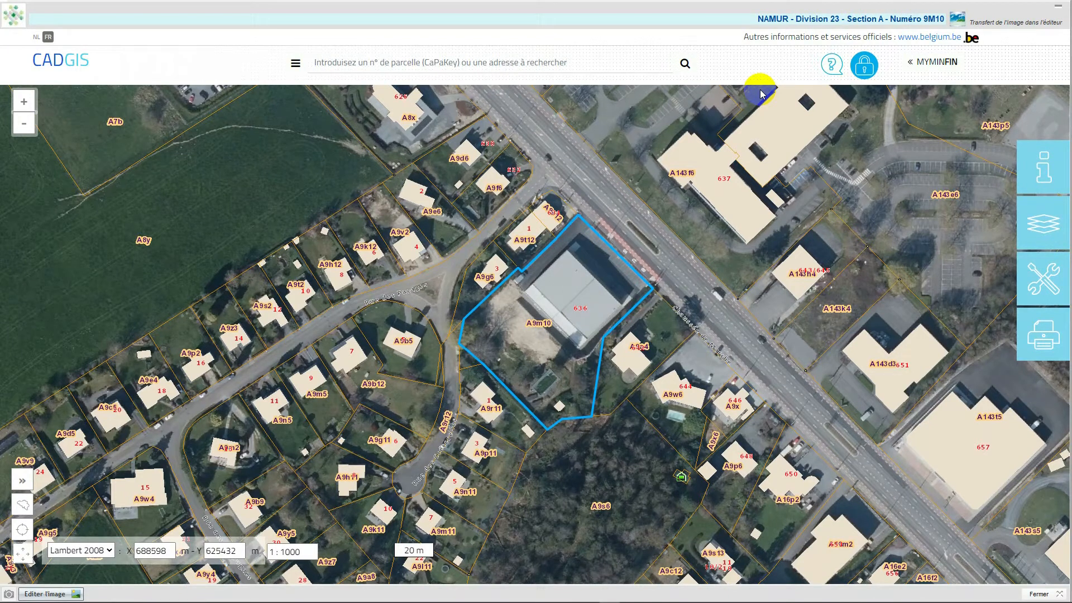
{"action": "left_click", "coordinate": [957, 21]}
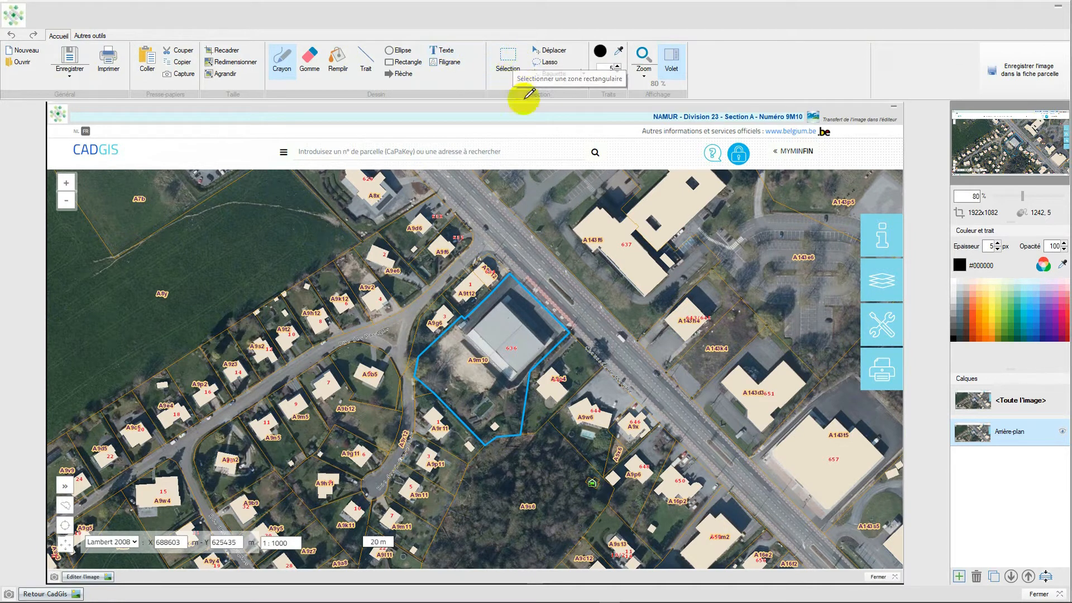
- Crop the map image around the outlined parcel, save it into the parcel record and validate the record
{"action": "left_click", "coordinate": [214, 52]}
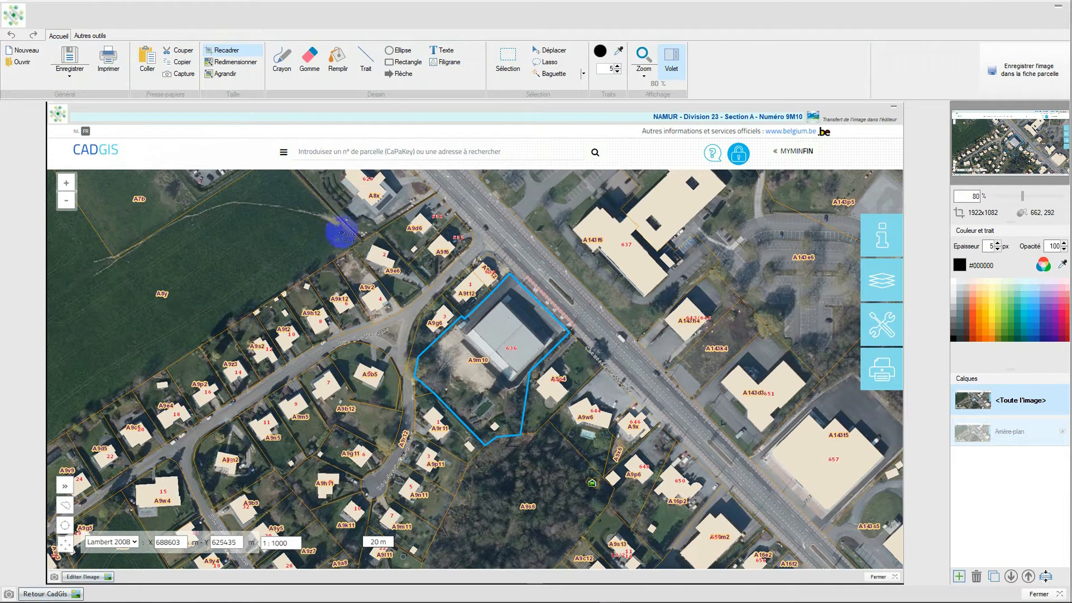
{"action": "left_click_drag", "start_coordinate": [317, 216], "coordinate": [688, 505]}
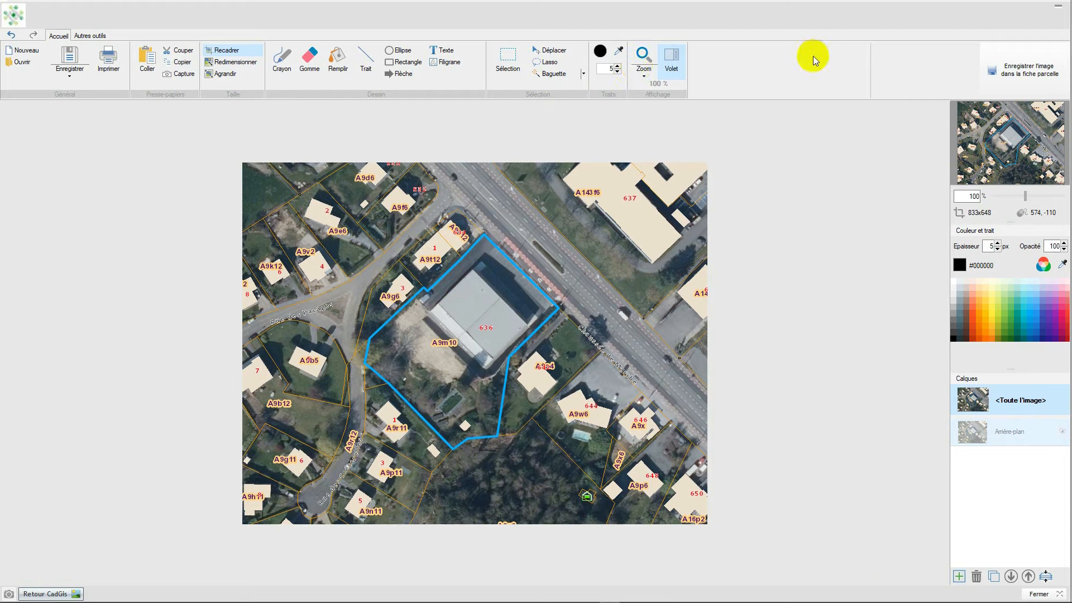
{"action": "left_click", "coordinate": [1011, 79]}
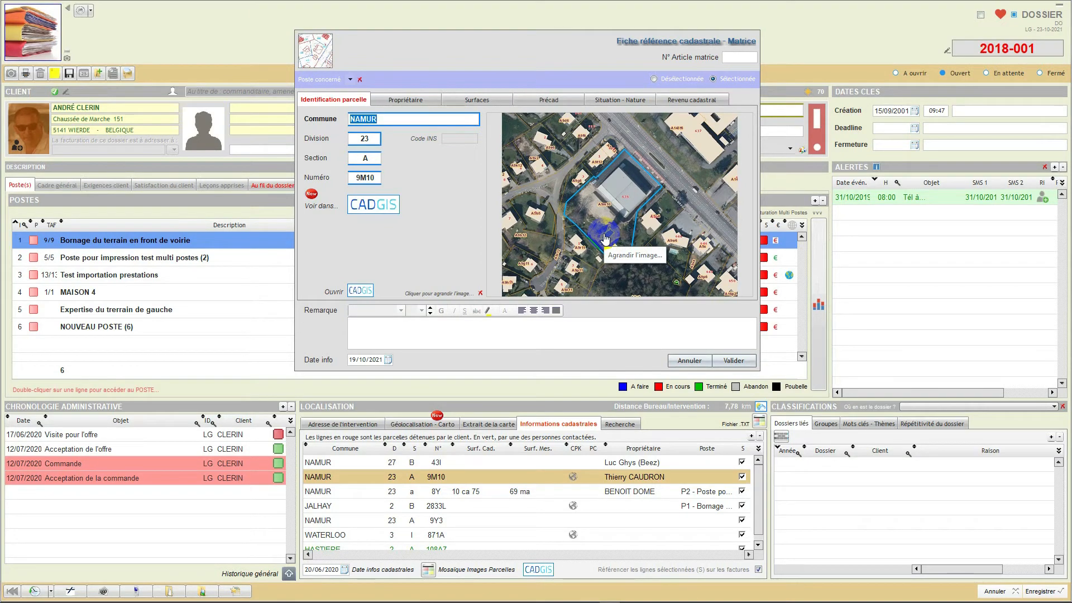
{"action": "left_click", "coordinate": [720, 357]}
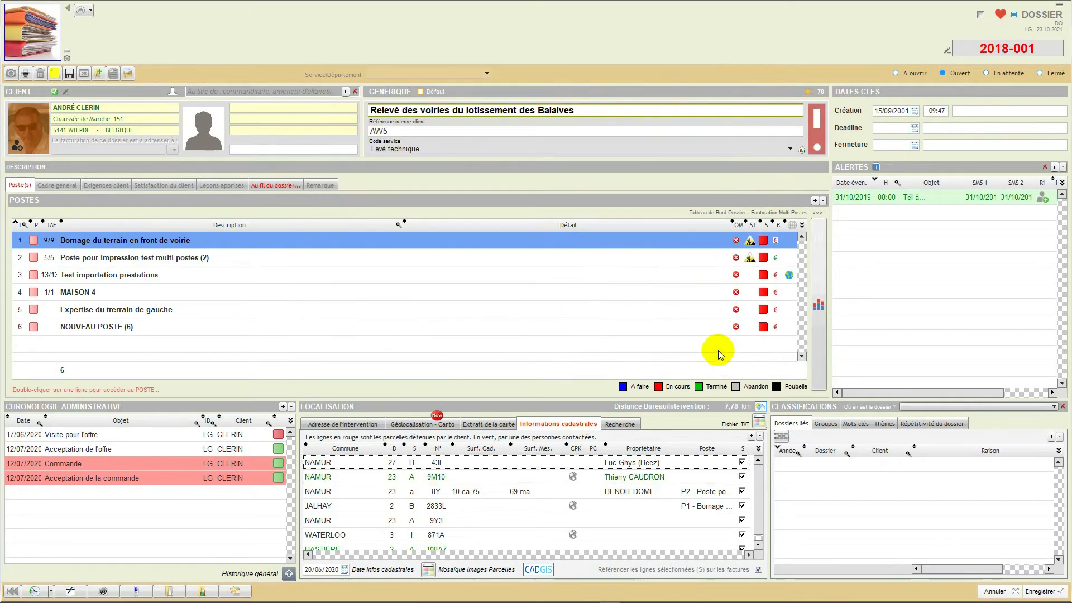
- Reopen the record of parcel 9M10, view its saved image enlarged and close the record without saving
{"action": "double_click", "coordinate": [486, 478]}
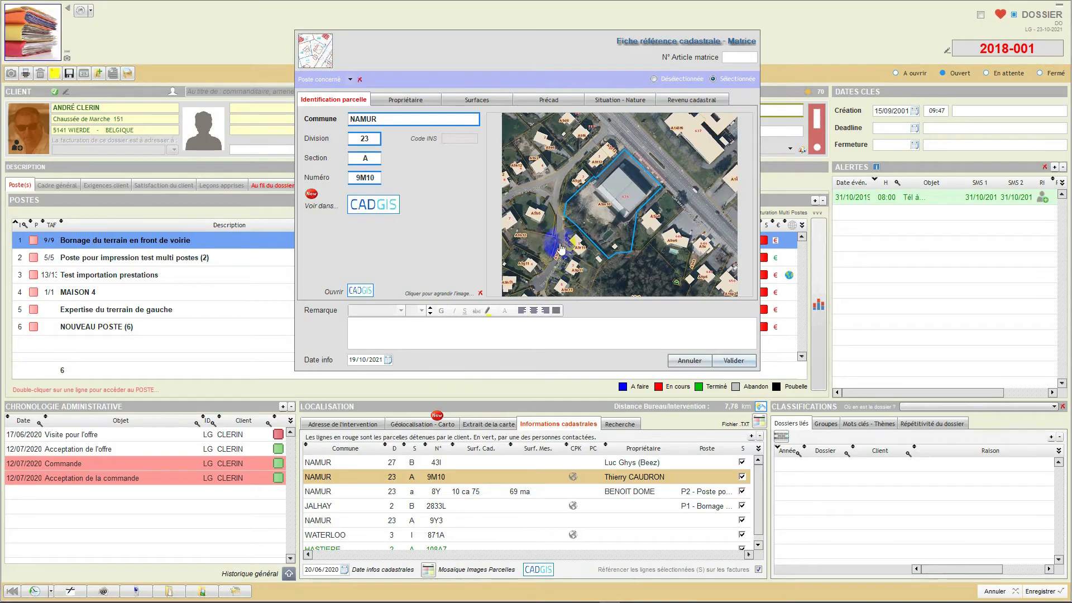
{"action": "left_click", "coordinate": [562, 248]}
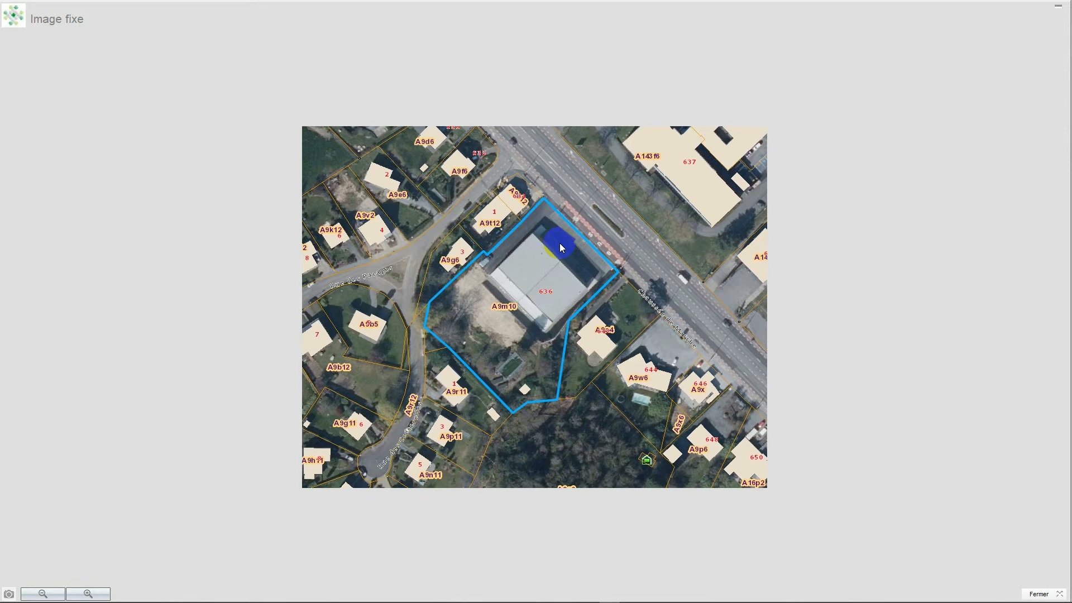
{"action": "left_click", "coordinate": [1037, 596]}
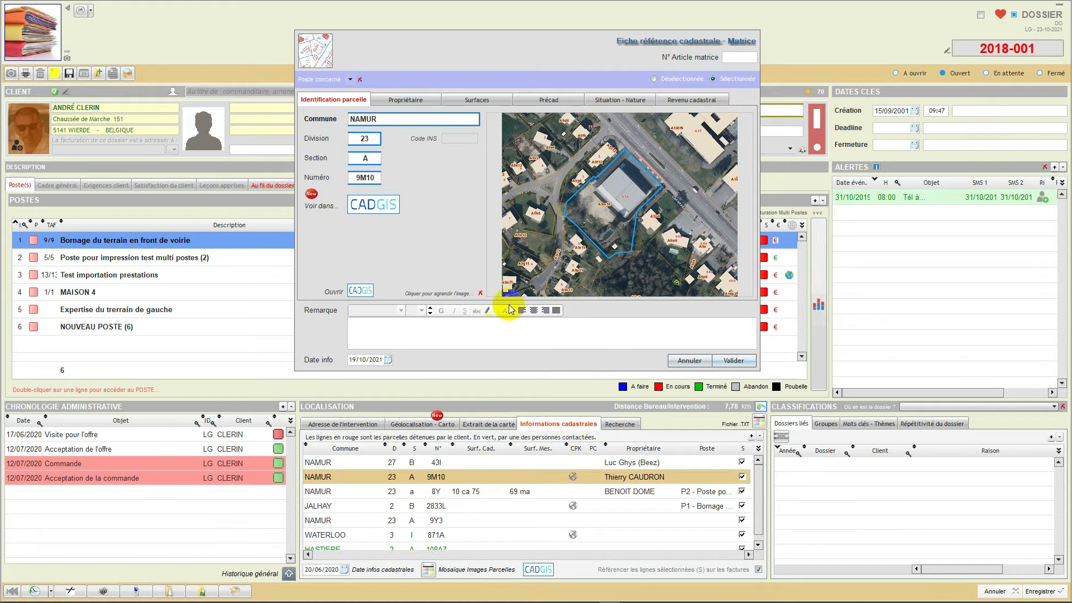
{"action": "left_click", "coordinate": [689, 361]}
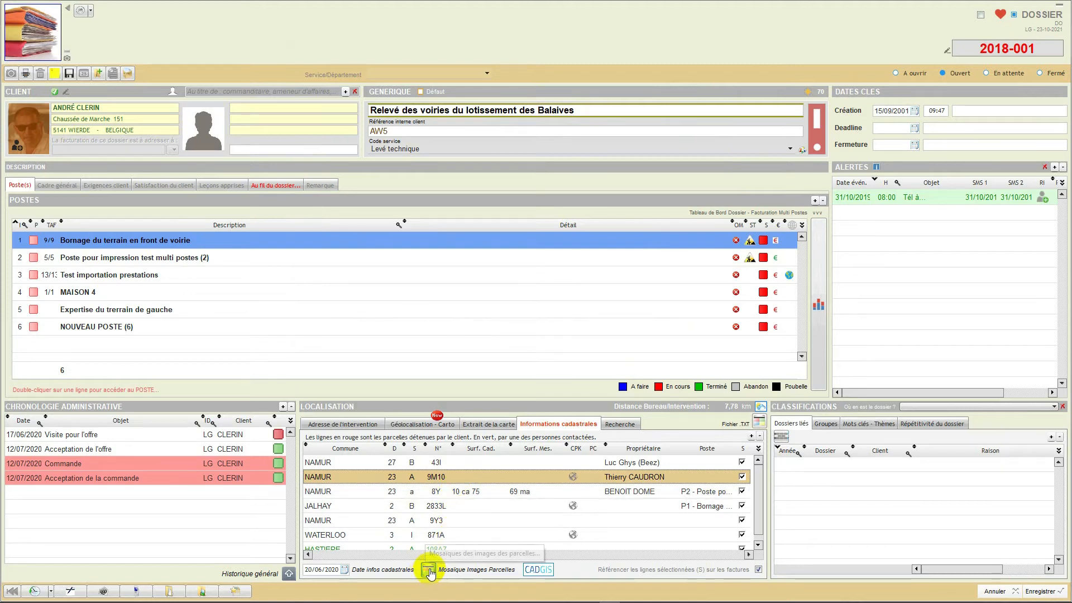
- Browse the mosaic of all cadastral parcel images stored for the dossier, then close it
{"action": "left_click", "coordinate": [429, 570]}
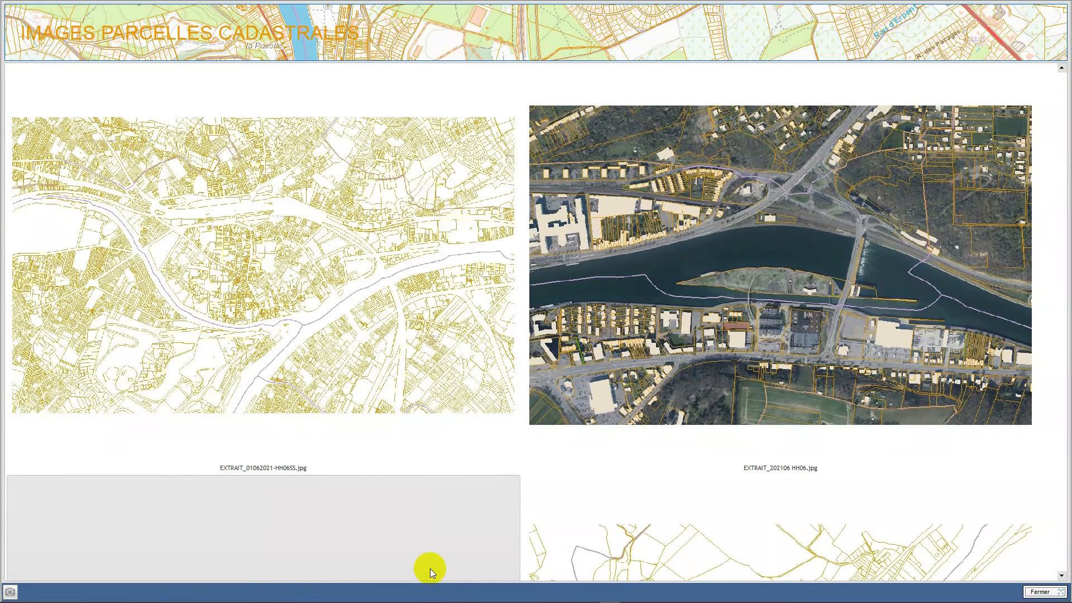
{"action": "scroll", "coordinate": [440, 414], "scroll_direction": "down", "scroll_amount": 3}
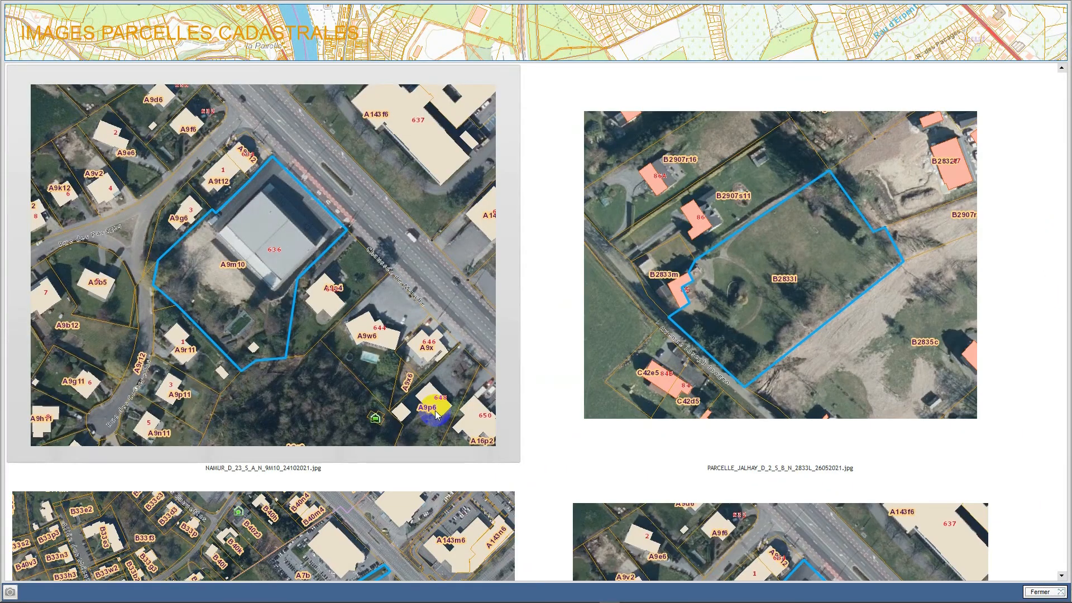
{"action": "scroll", "coordinate": [453, 401], "scroll_direction": "down", "scroll_amount": 3}
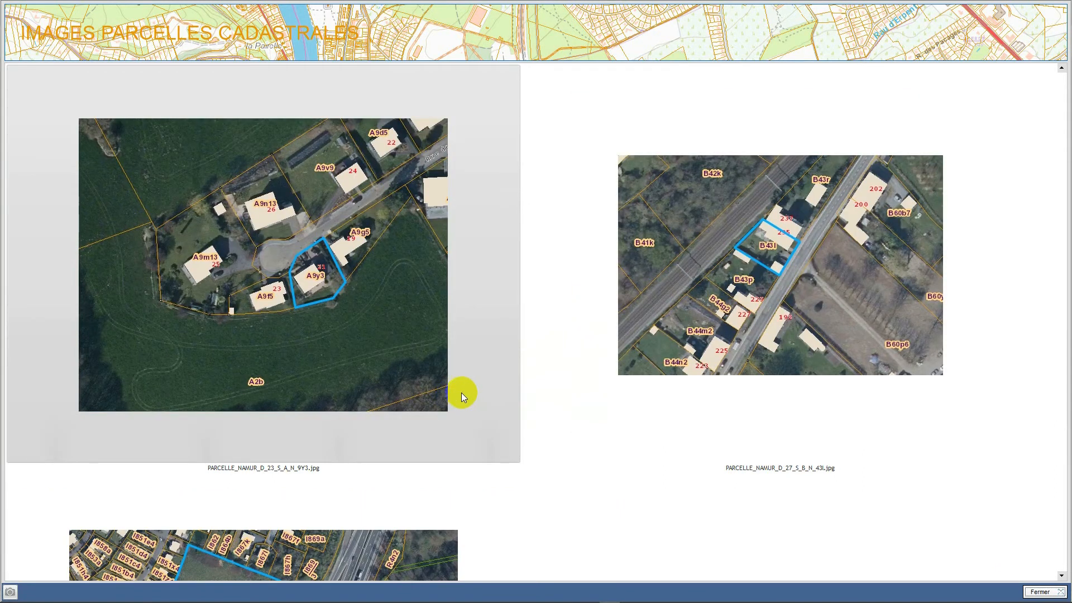
{"action": "scroll", "coordinate": [462, 394], "scroll_direction": "down", "scroll_amount": 3}
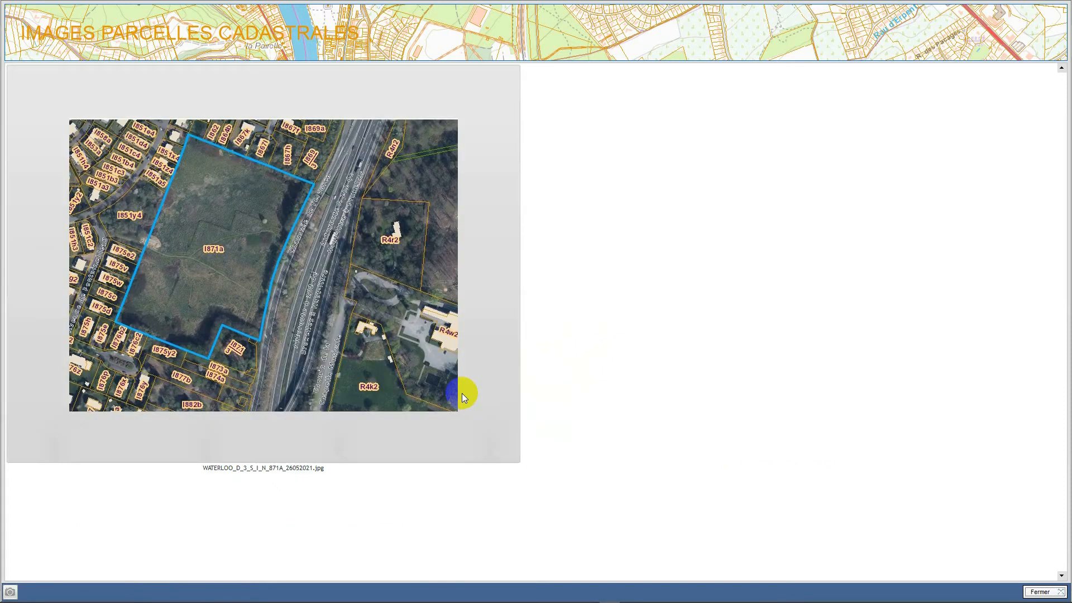
{"action": "scroll", "coordinate": [462, 393], "scroll_direction": "down", "scroll_amount": 3}
{"action": "scroll", "coordinate": [462, 397], "scroll_direction": "down", "scroll_amount": 3}
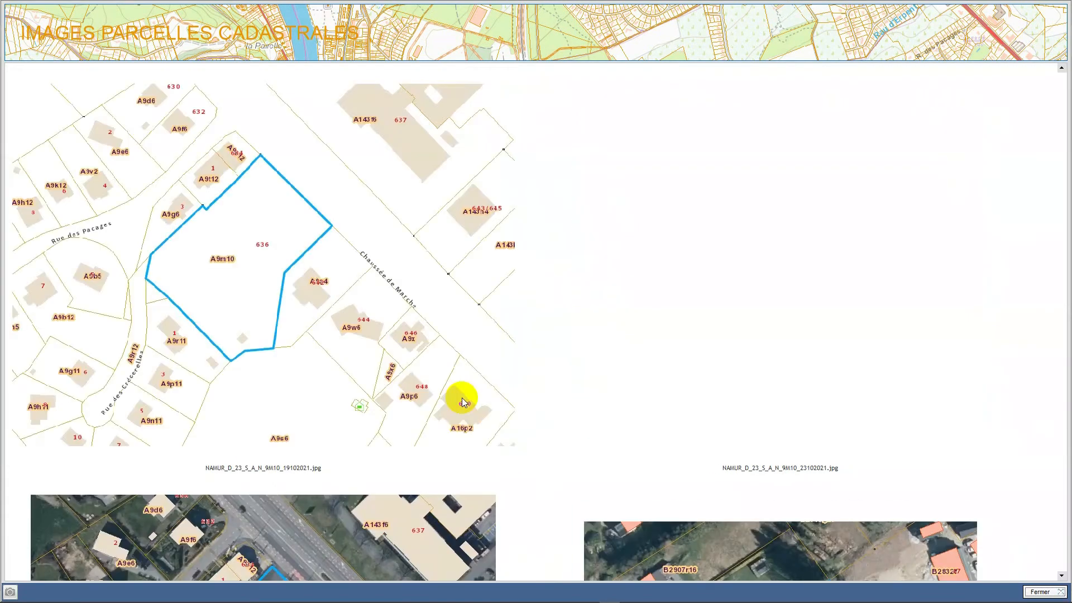
{"action": "scroll", "coordinate": [461, 397], "scroll_direction": "down", "scroll_amount": 3}
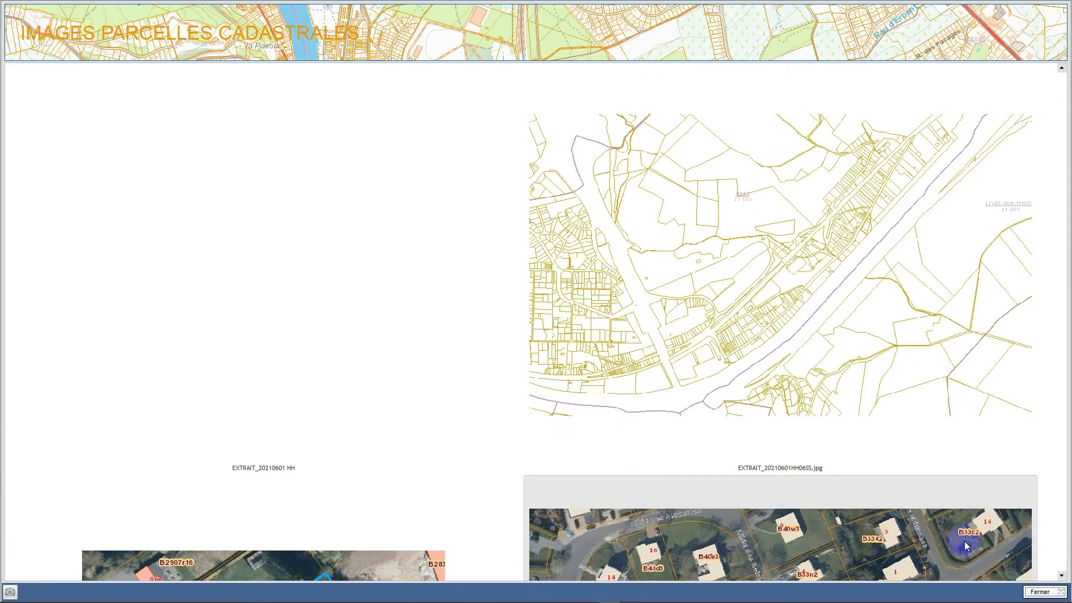
{"action": "left_click", "coordinate": [1035, 593]}
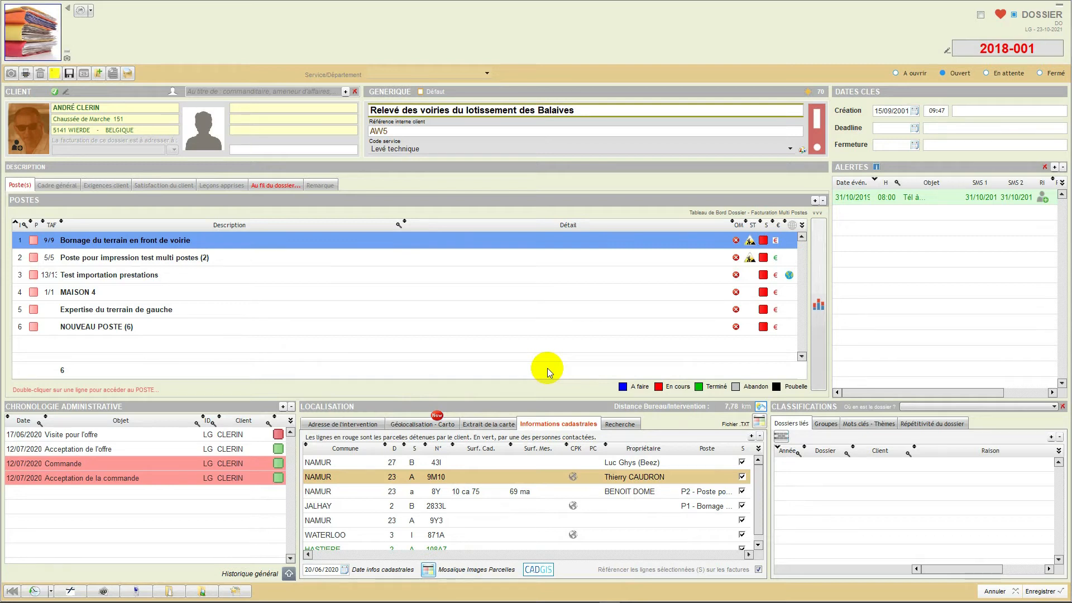
- Open the dossier's document directories and preview several parcel images and a map extract in the CADGIS directory
{"action": "left_click", "coordinate": [169, 592]}
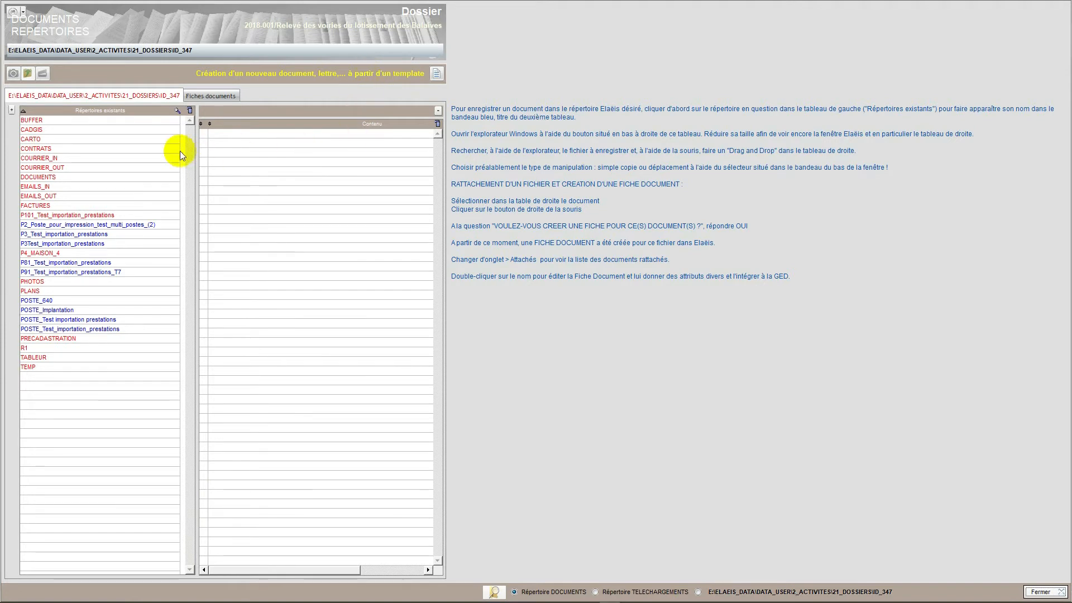
{"action": "left_click", "coordinate": [52, 131]}
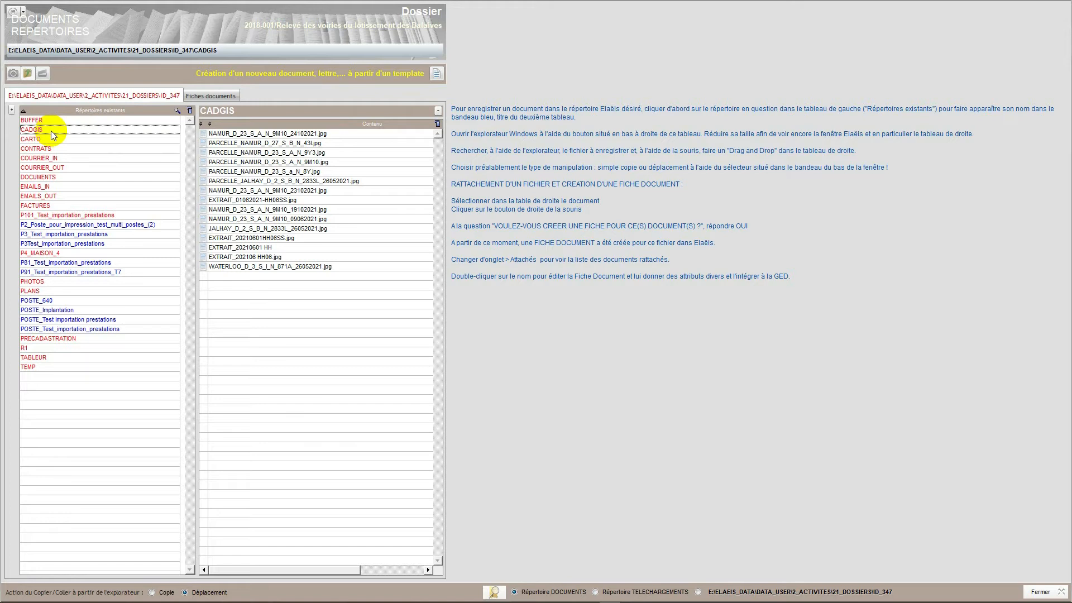
{"action": "left_click", "coordinate": [278, 135]}
{"action": "left_click", "coordinate": [263, 152]}
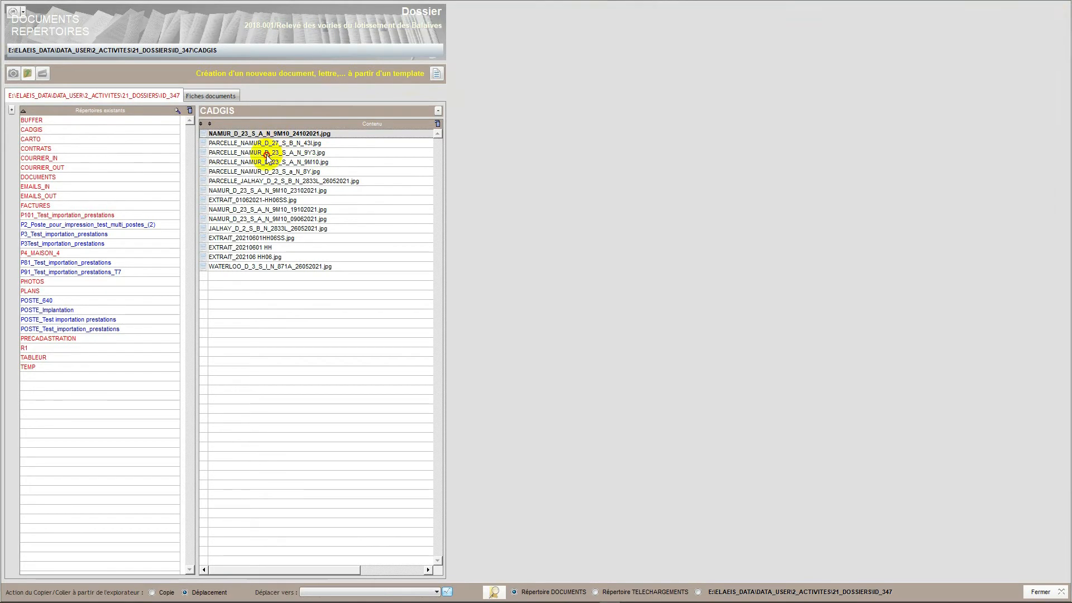
{"action": "left_click", "coordinate": [265, 164]}
{"action": "left_click", "coordinate": [260, 172]}
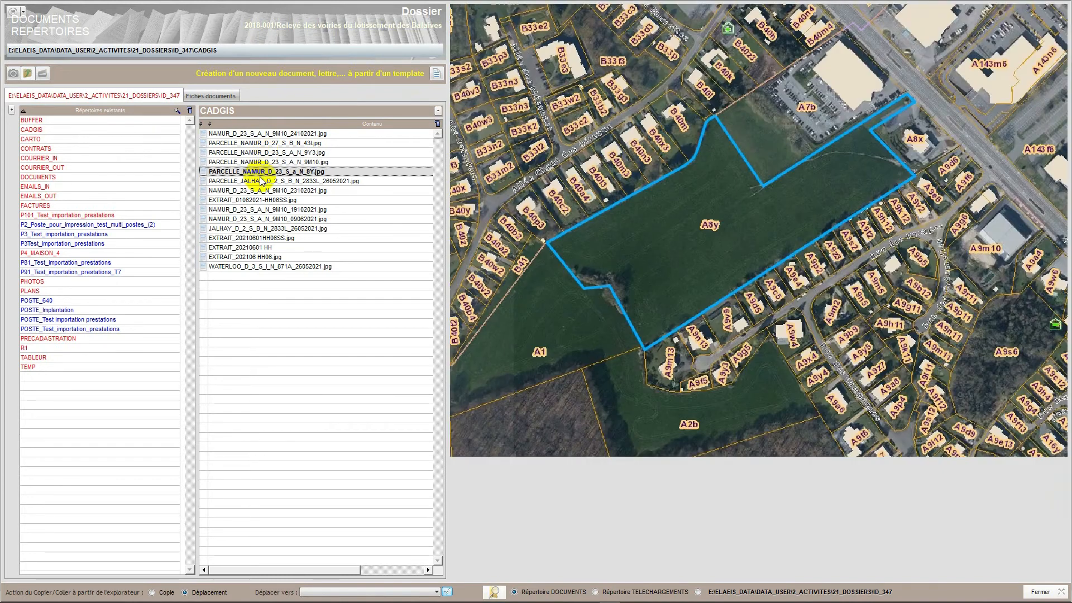
{"action": "left_click", "coordinate": [259, 182]}
{"action": "left_click", "coordinate": [259, 191]}
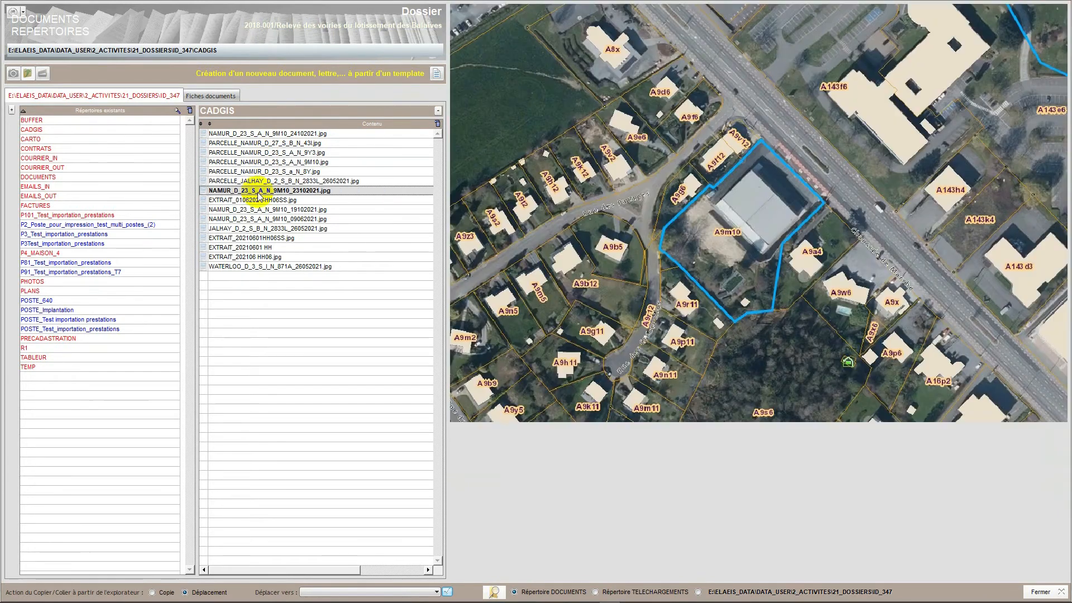
{"action": "left_click", "coordinate": [259, 201]}
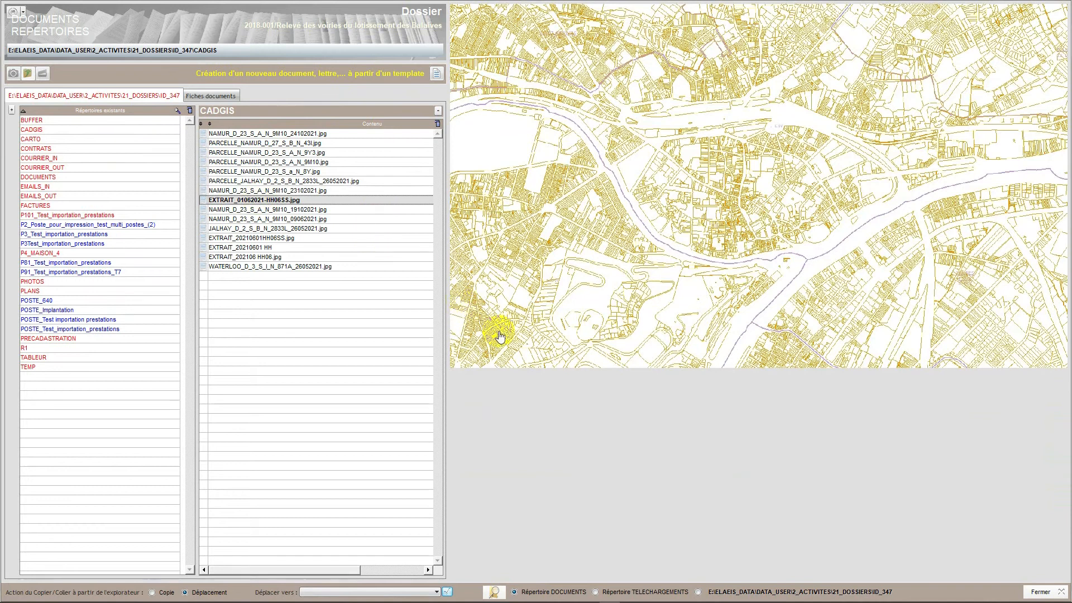
- Open the dossier's ID_347 folder in the file explorer, inspect its CADGIS subfolder, then close the explorer and the document directories
{"action": "left_click", "coordinate": [698, 593]}
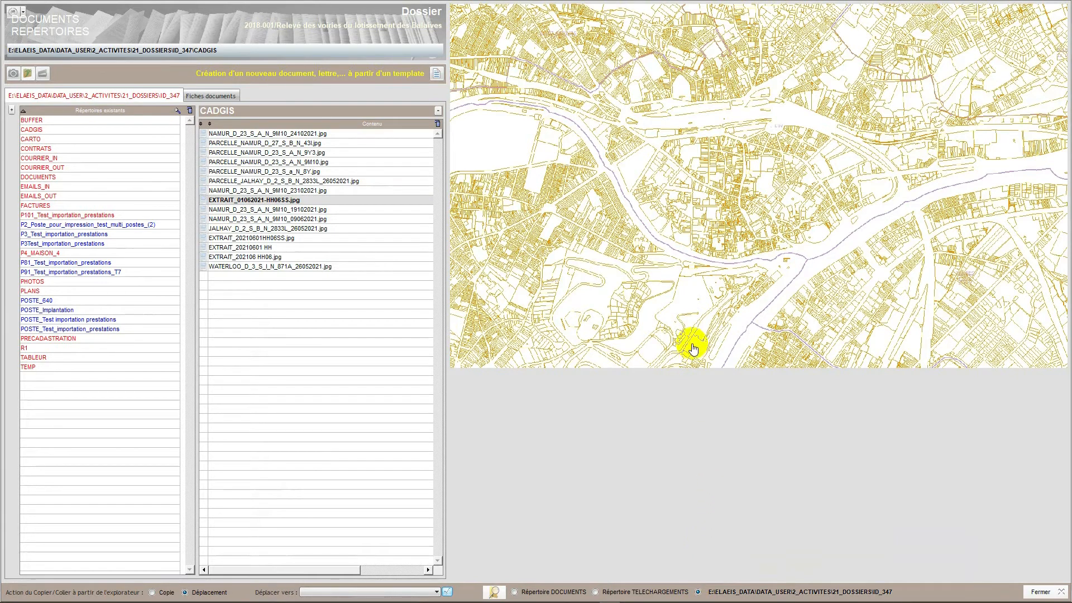
{"action": "left_click", "coordinate": [494, 592]}
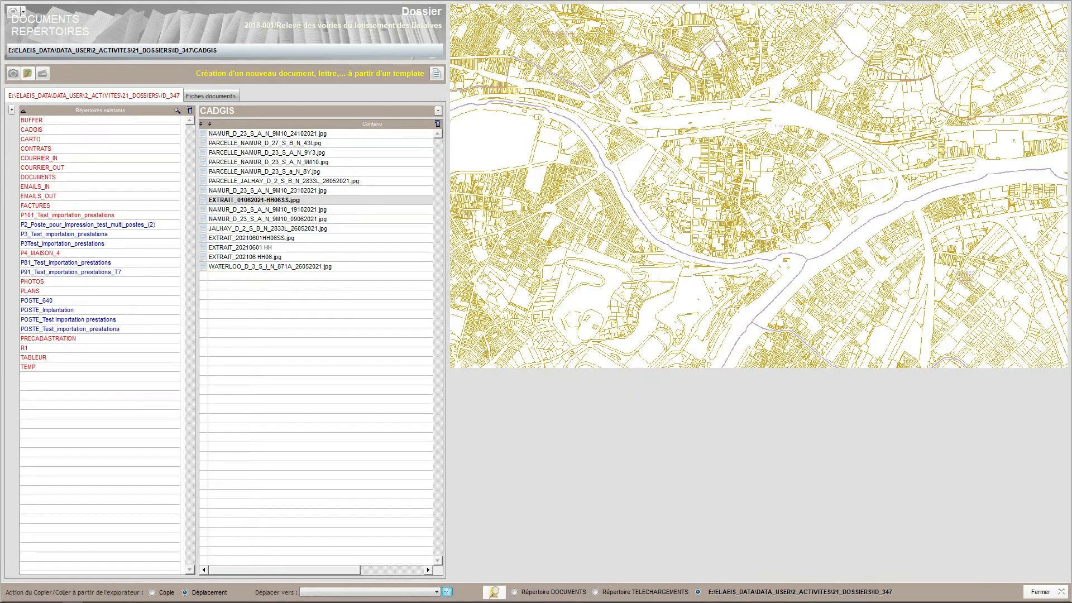
{"action": "left_click_drag", "start_coordinate": [1071, 264], "coordinate": [559, 29]}
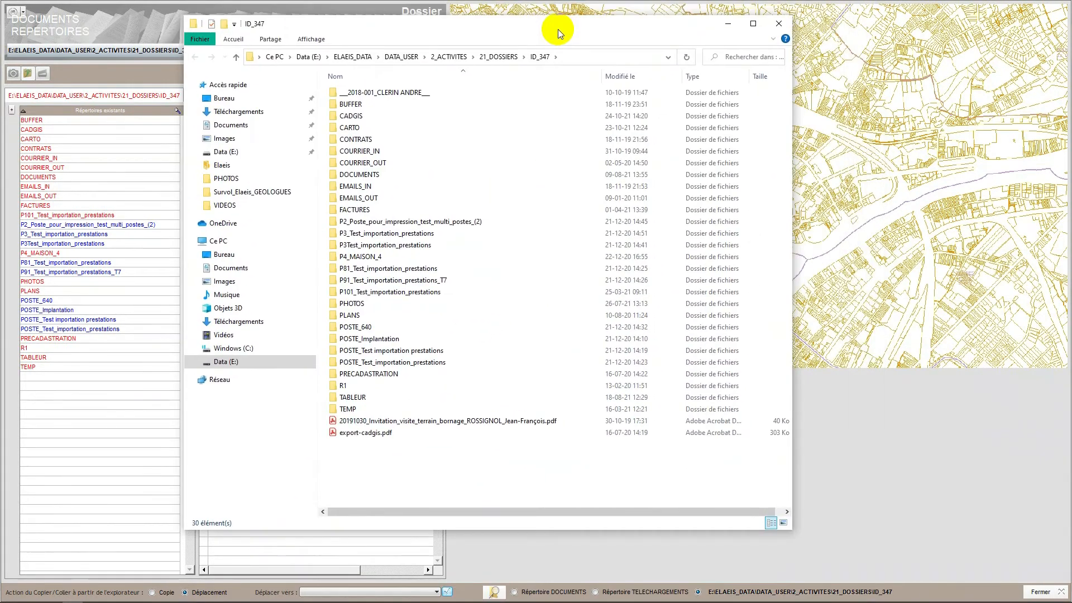
{"action": "left_click", "coordinate": [753, 23]}
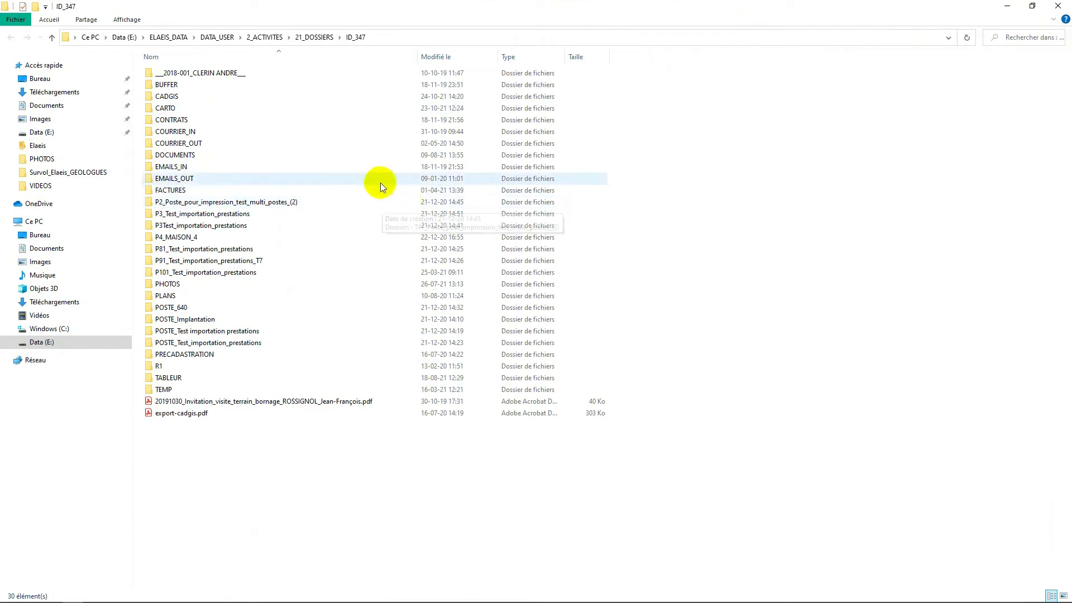
{"action": "left_click_drag", "start_coordinate": [335, 9], "coordinate": [495, 41]}
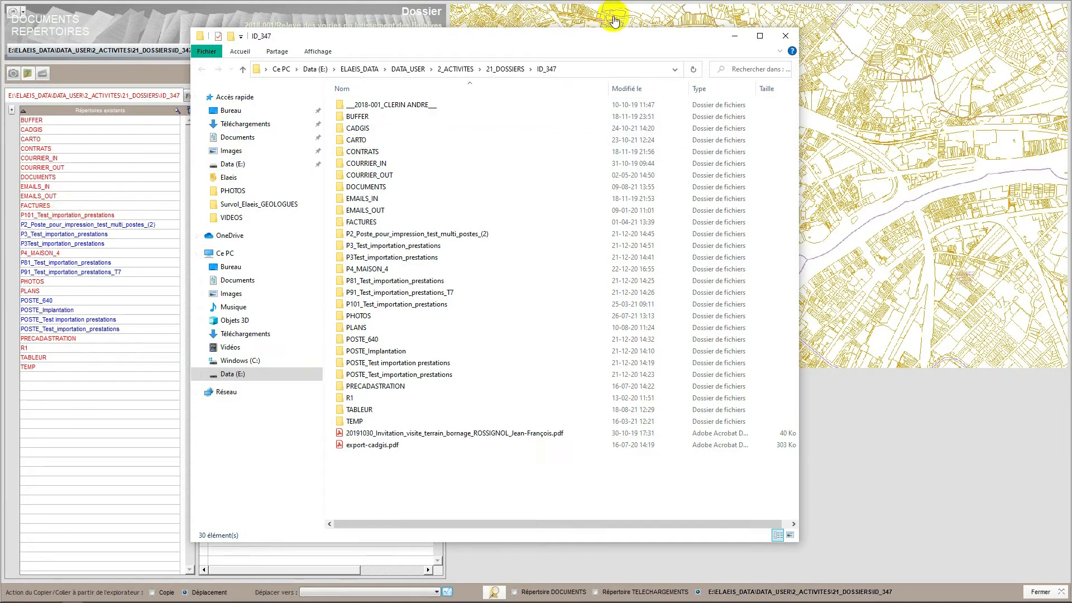
{"action": "left_click", "coordinate": [760, 35]}
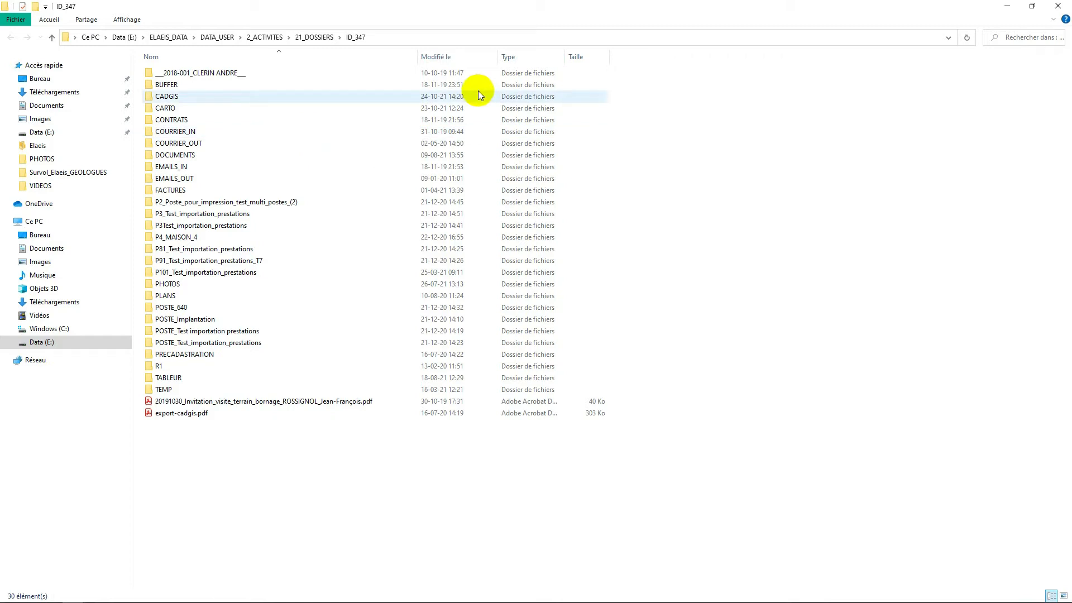
{"action": "left_click", "coordinate": [168, 101]}
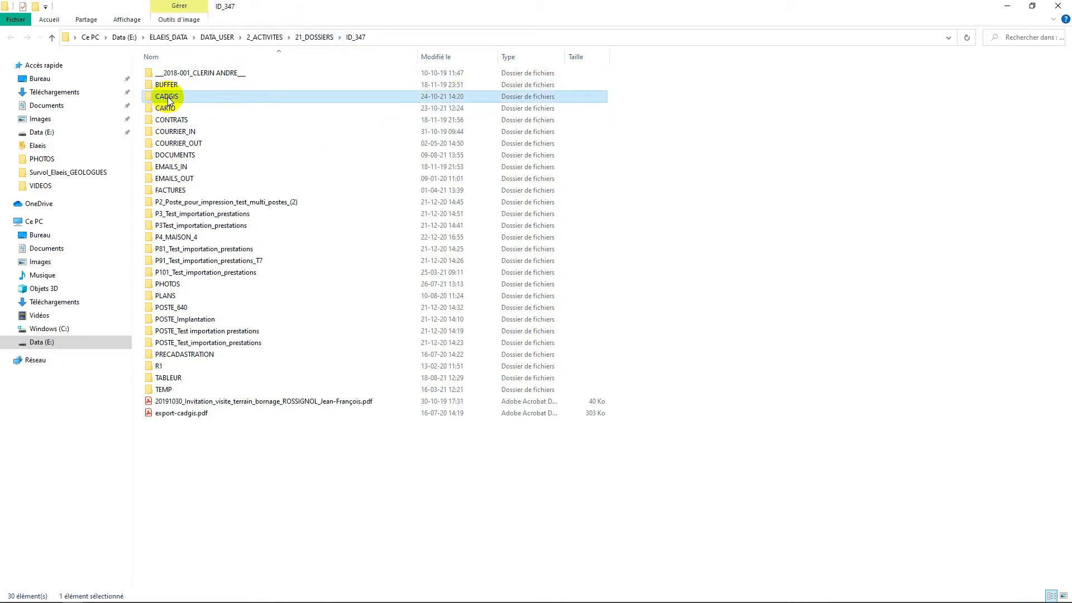
{"action": "double_click", "coordinate": [168, 99]}
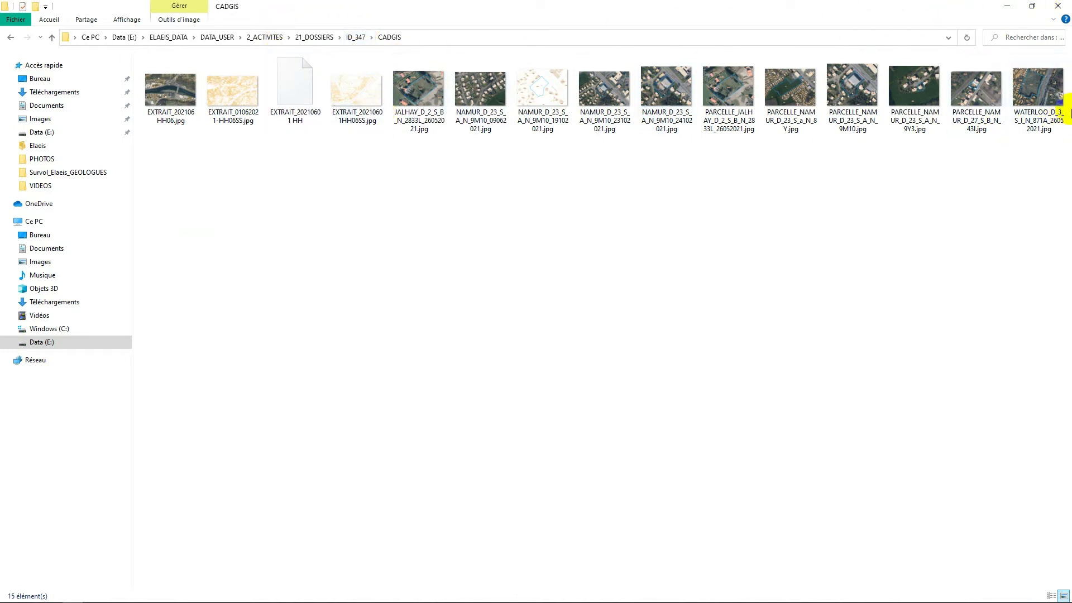
{"action": "left_click", "coordinate": [1064, 7]}
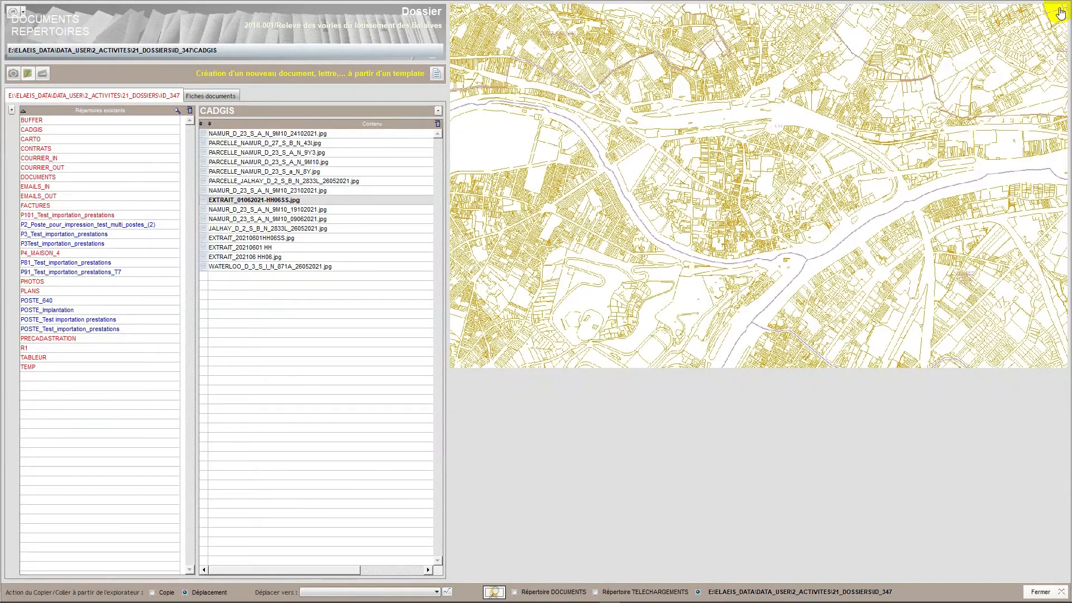
{"action": "left_click", "coordinate": [1039, 592]}
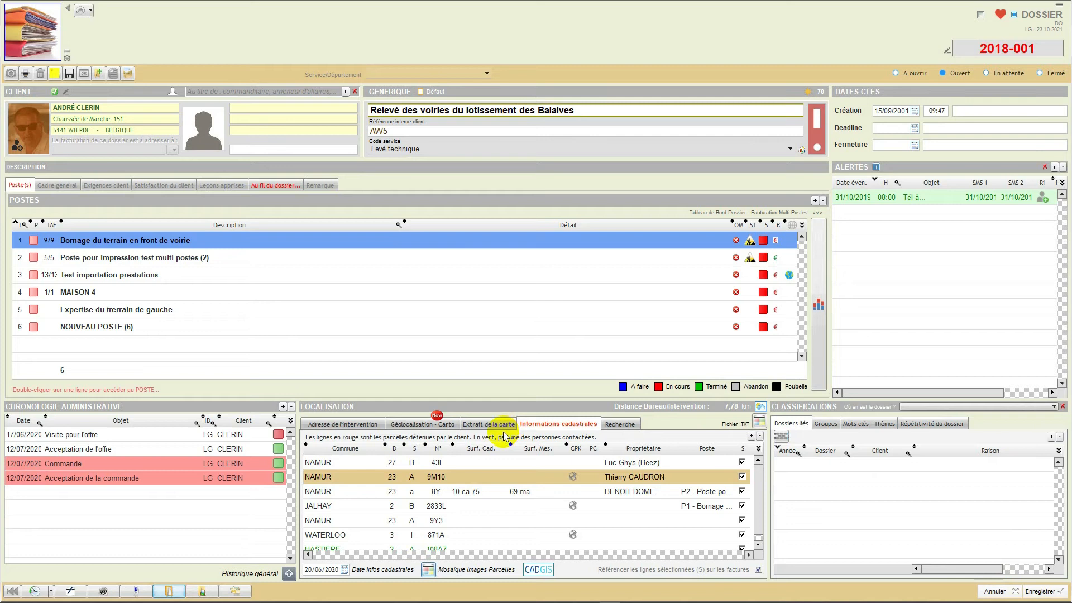
- Review the record of parcel 9M10, then close it and the dossier without saving
{"action": "double_click", "coordinate": [470, 478]}
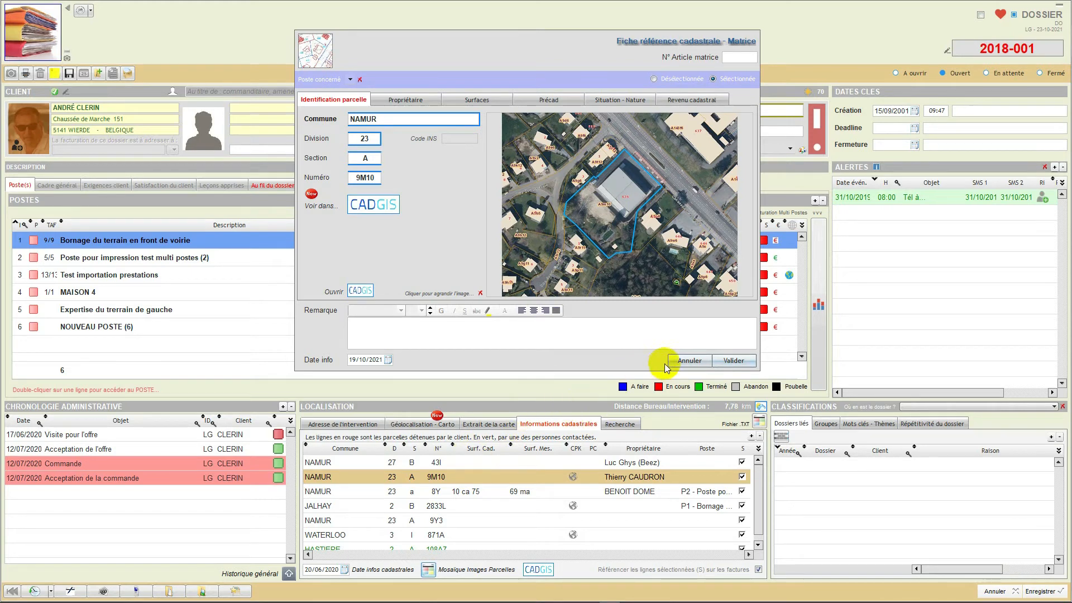
{"action": "left_click", "coordinate": [681, 362]}
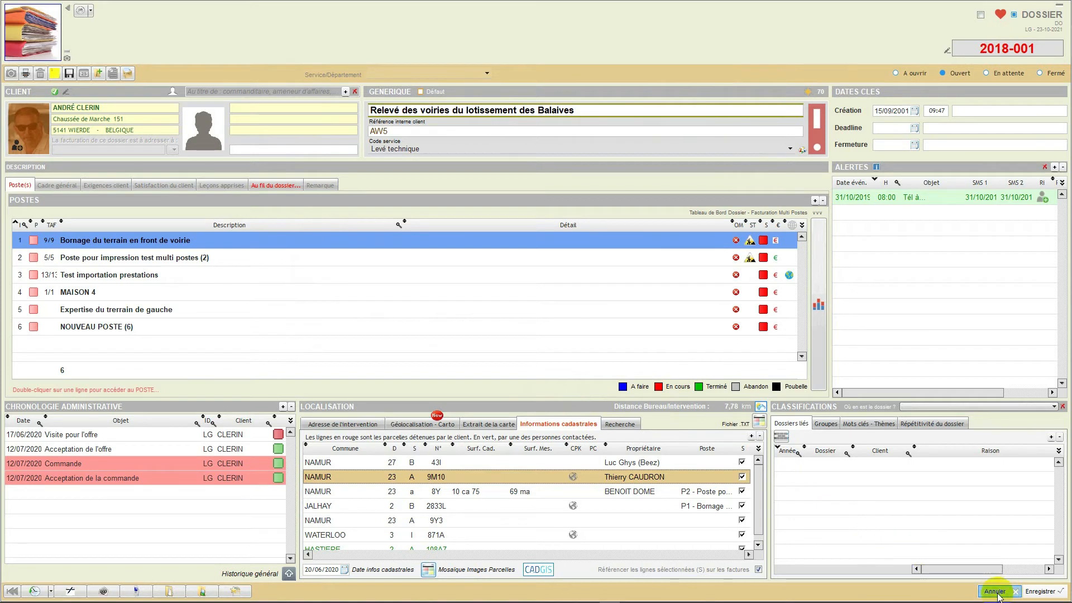
{"action": "left_click", "coordinate": [995, 591]}
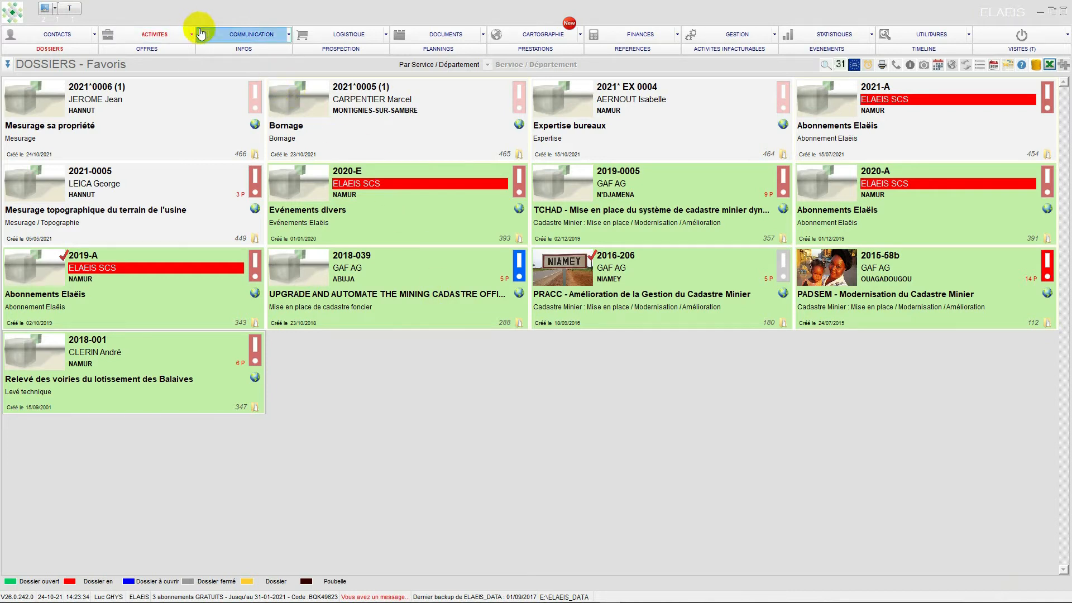
- View the cartography module with the road survey dossier active, then close it and return to the dossier list
{"action": "left_click", "coordinate": [535, 37]}
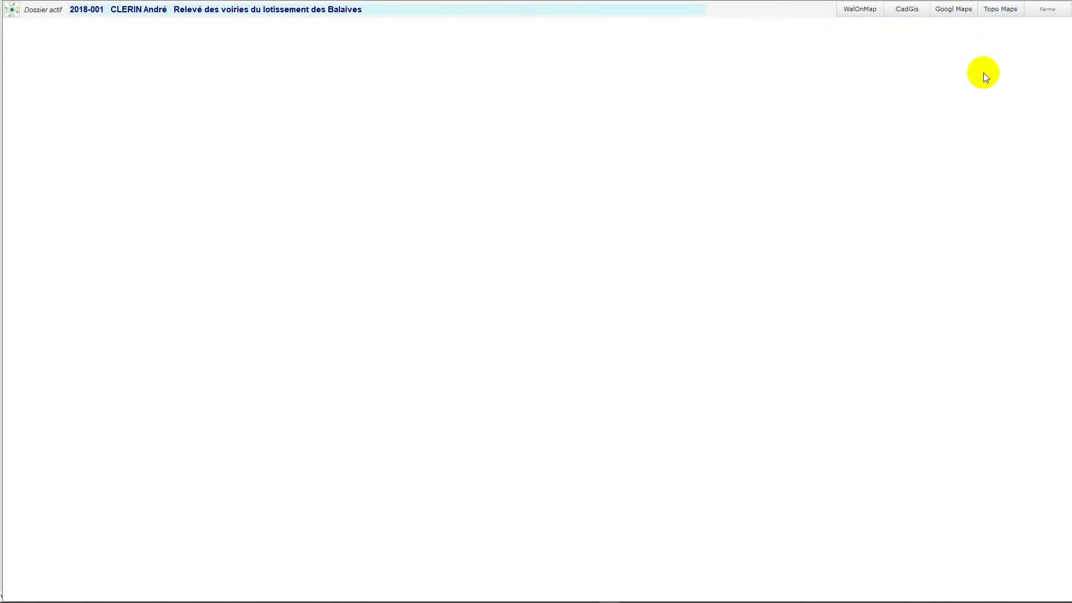
{"action": "left_click", "coordinate": [1045, 10]}
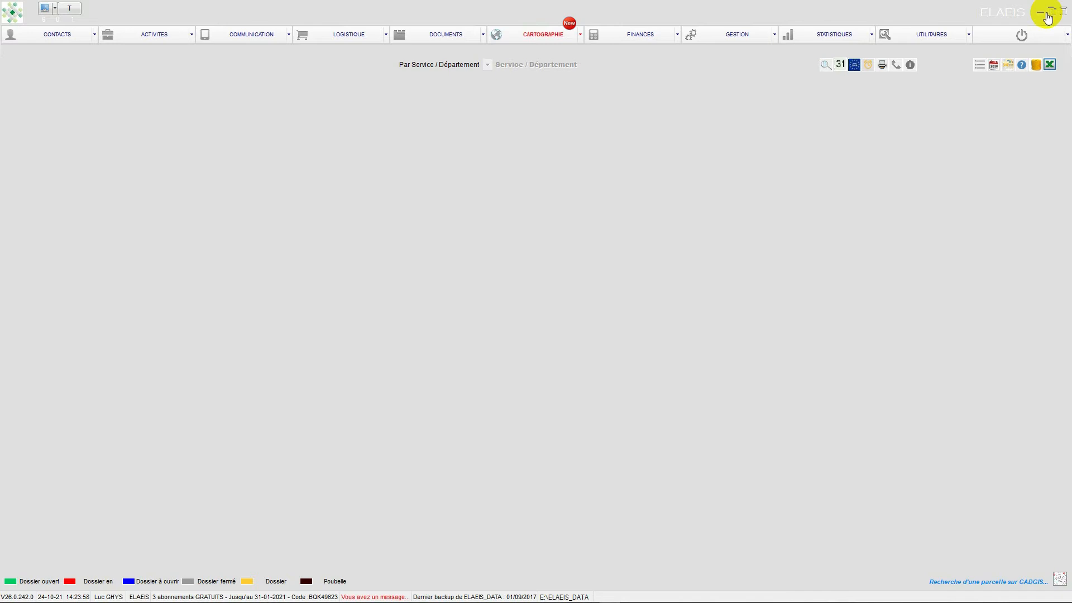
{"action": "left_click", "coordinate": [147, 35]}
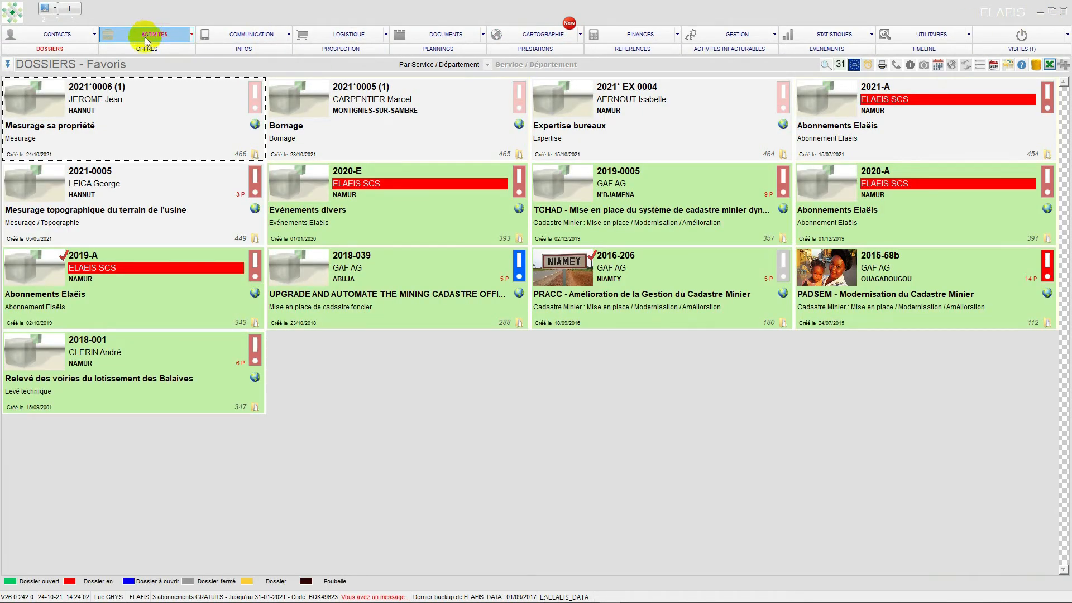
- Enable image recording from the CARTOGRAPHIE module in the "Mesurage sa propriété" dossier's geolocation settings and save the dossier
{"action": "double_click", "coordinate": [48, 107]}
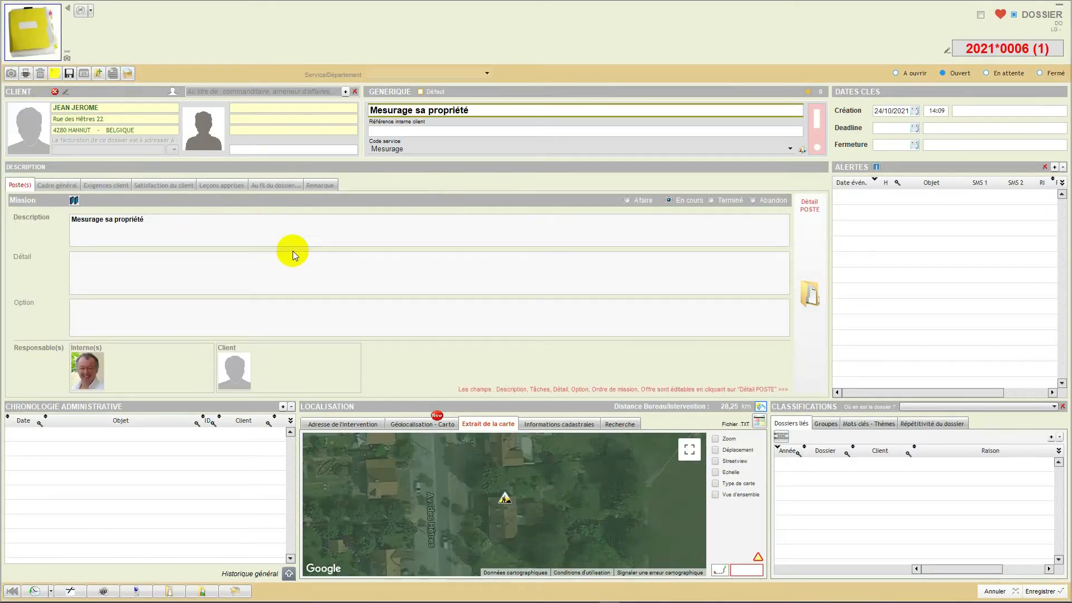
{"action": "left_click", "coordinate": [401, 426]}
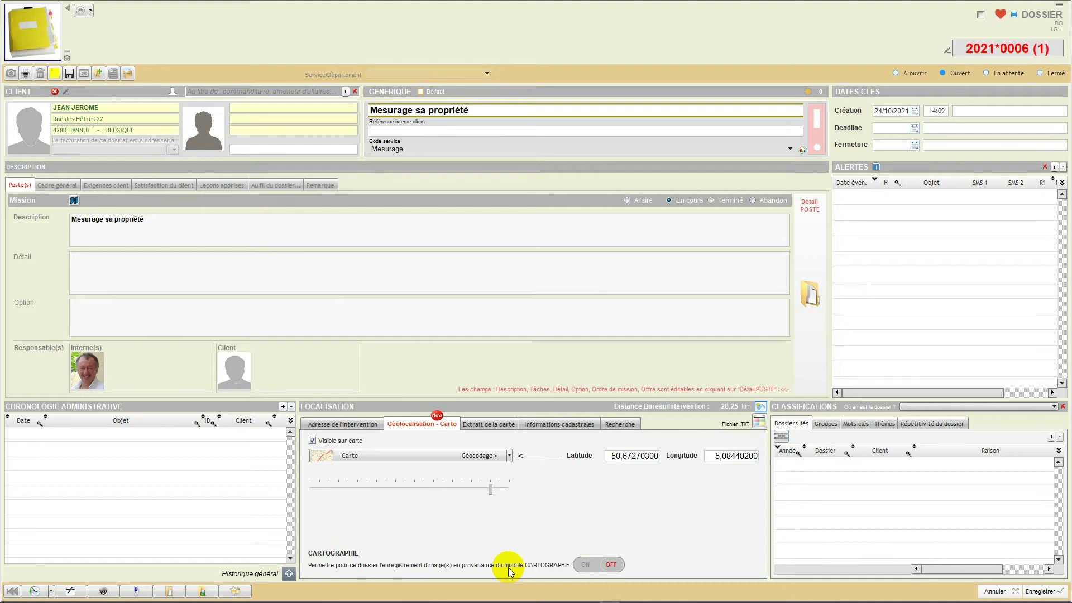
{"action": "left_click", "coordinate": [591, 568]}
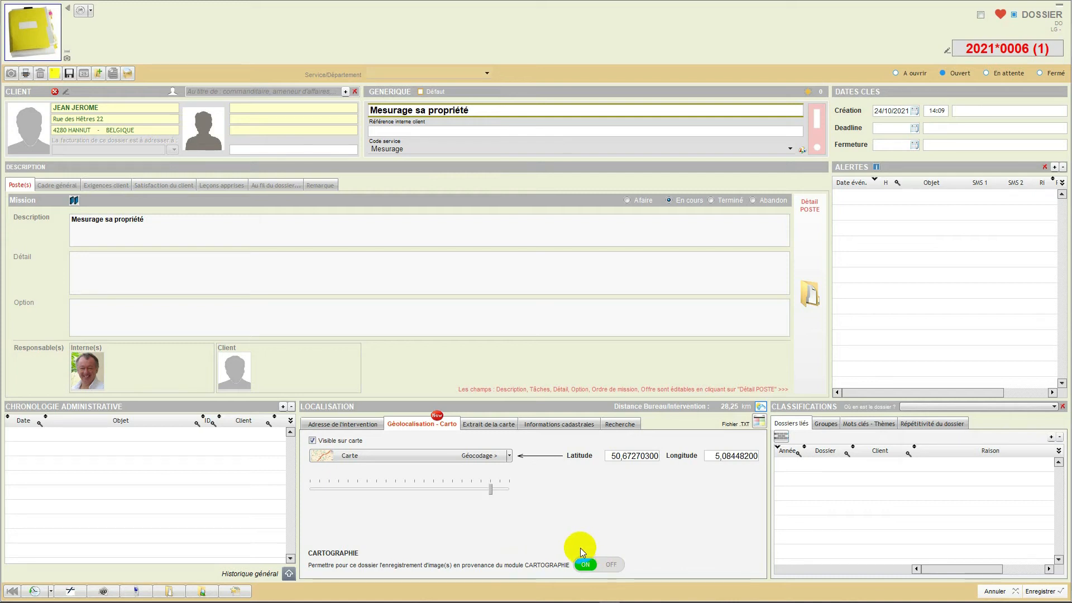
{"action": "left_click", "coordinate": [1032, 592]}
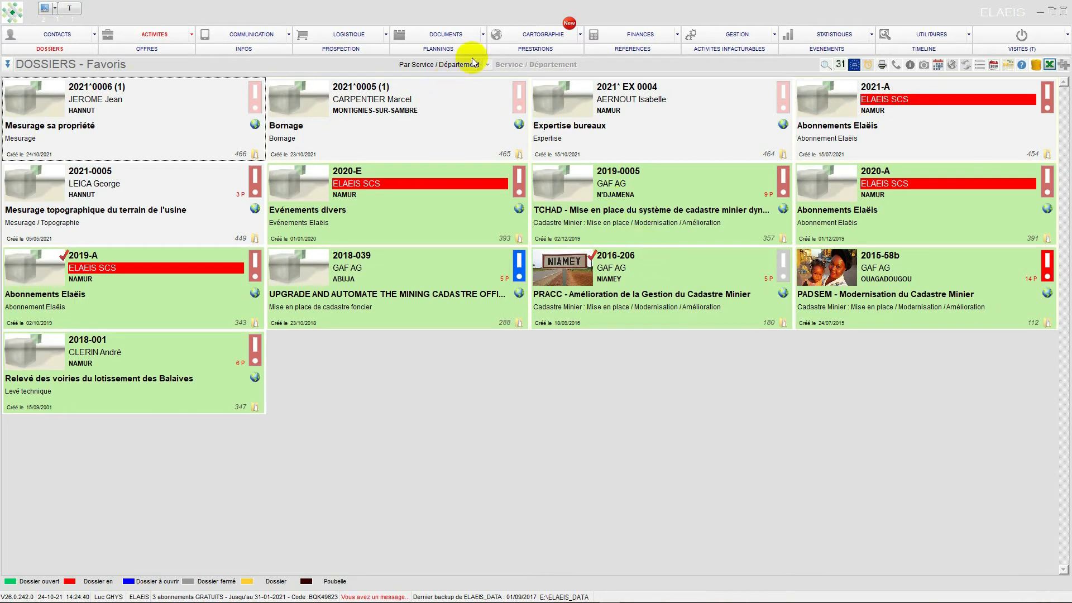
- Open the cartography module after enabling image recording for the "Mesurage sa propriété" dossier
{"action": "left_click", "coordinate": [542, 36]}
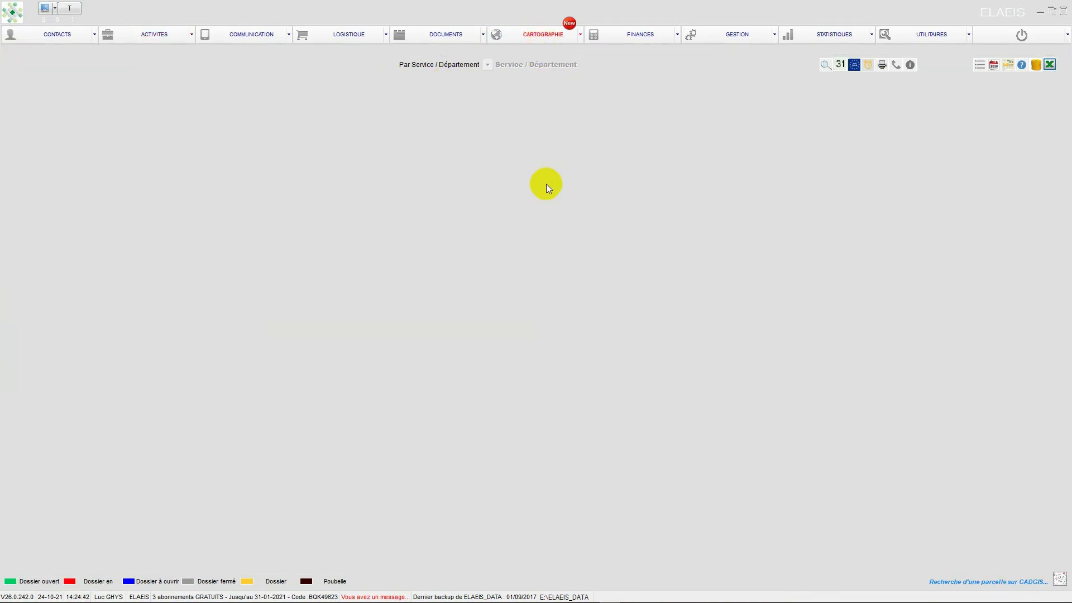
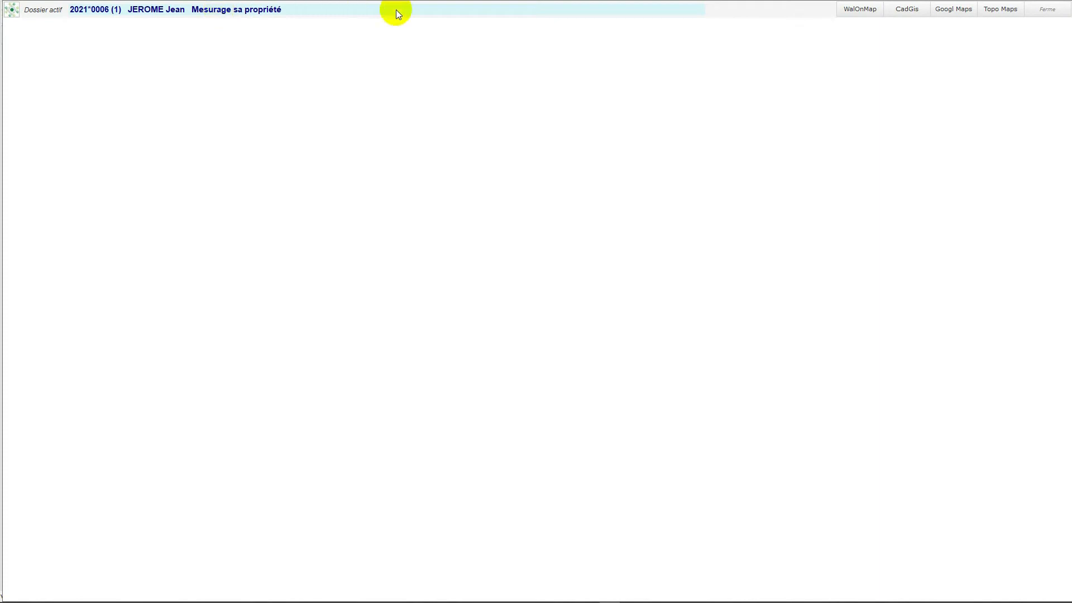
- Load WalOnMap in the cartography module, expand the map, and frame the aerial view around Longchamps and the N91
{"action": "left_click", "coordinate": [857, 14]}
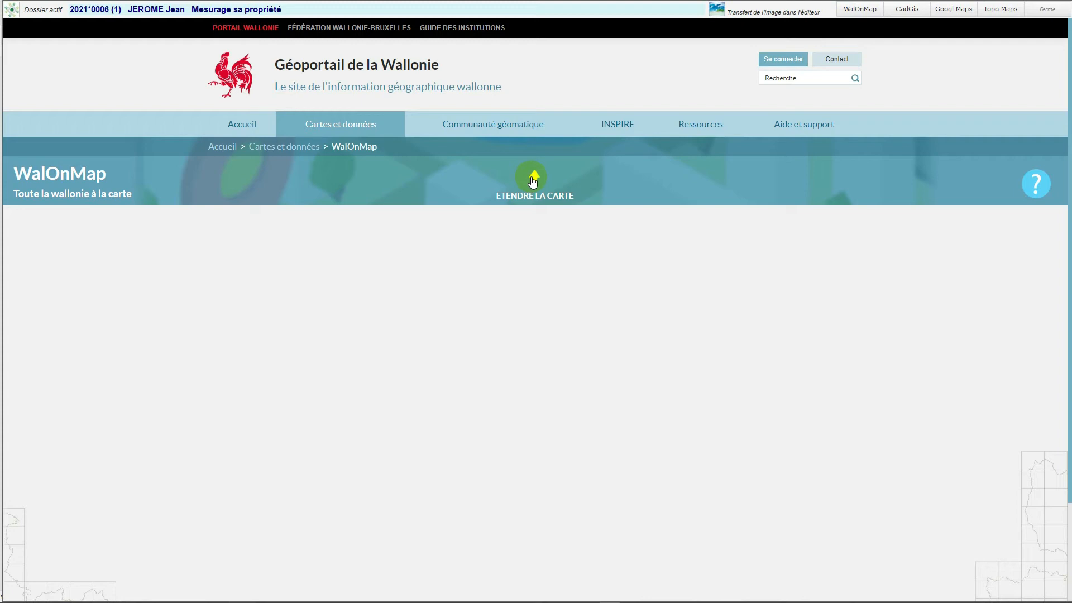
{"action": "left_click", "coordinate": [534, 178]}
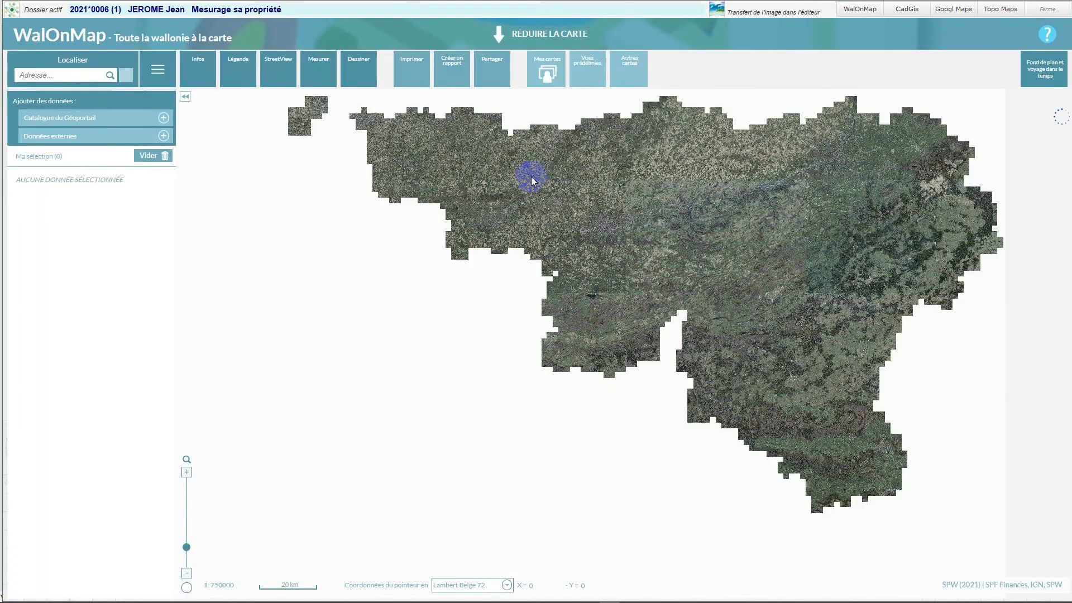
{"action": "scroll", "coordinate": [668, 238], "scroll_direction": "up", "scroll_amount": 1}
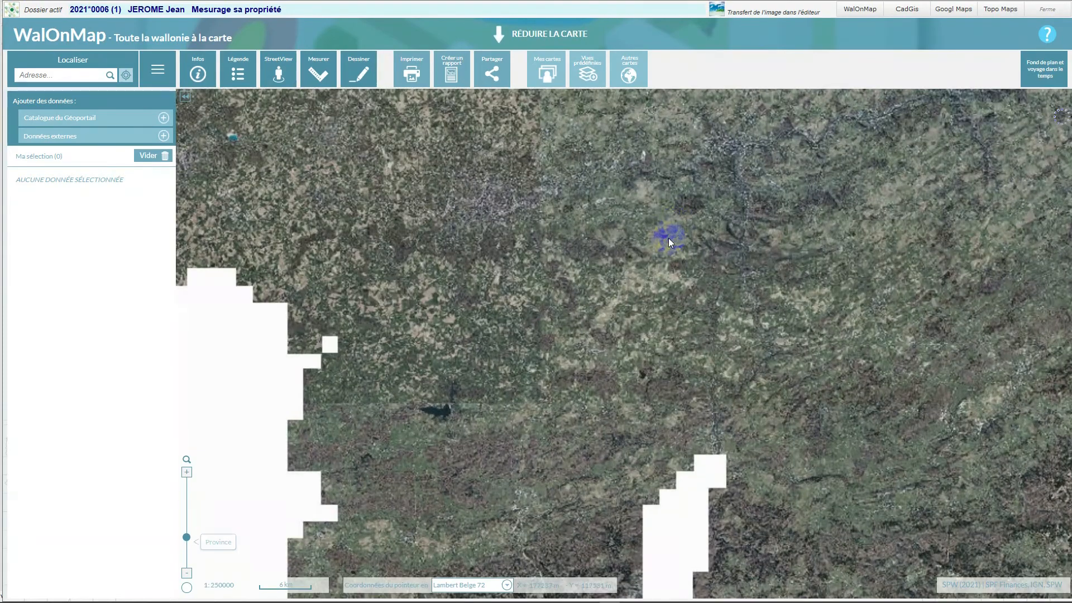
{"action": "scroll", "coordinate": [620, 257], "scroll_direction": "up", "scroll_amount": 1}
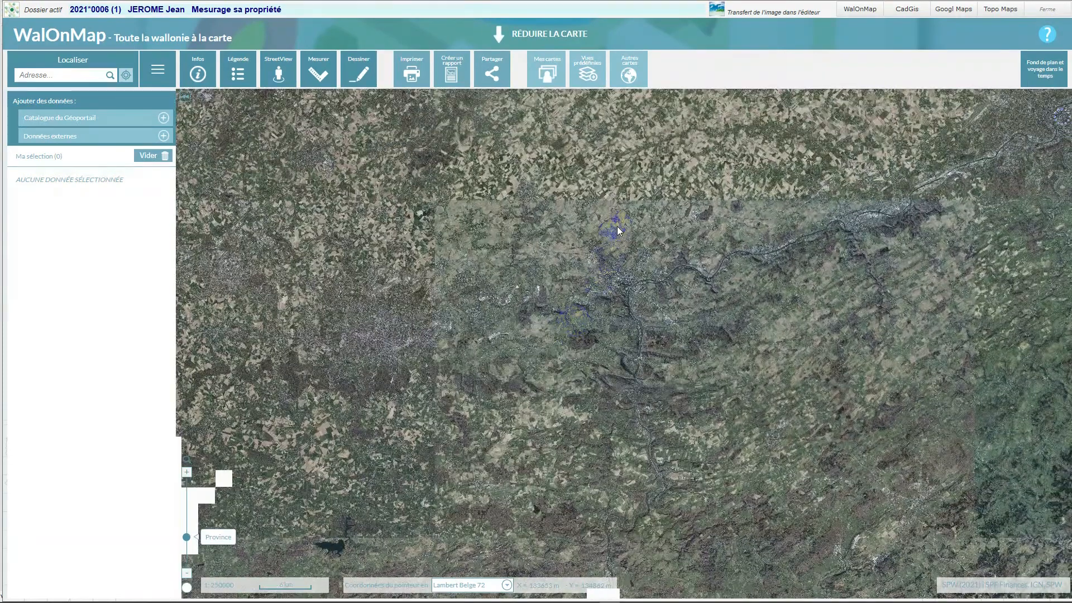
{"action": "scroll", "coordinate": [617, 226], "scroll_direction": "up", "scroll_amount": 1}
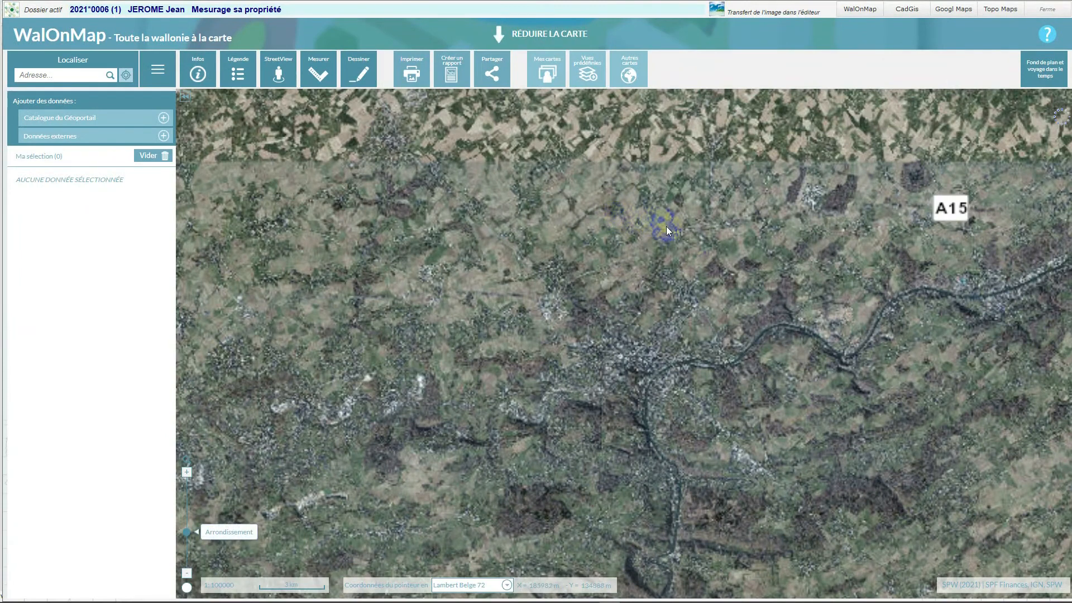
{"action": "left_click_drag", "start_coordinate": [705, 236], "coordinate": [687, 316]}
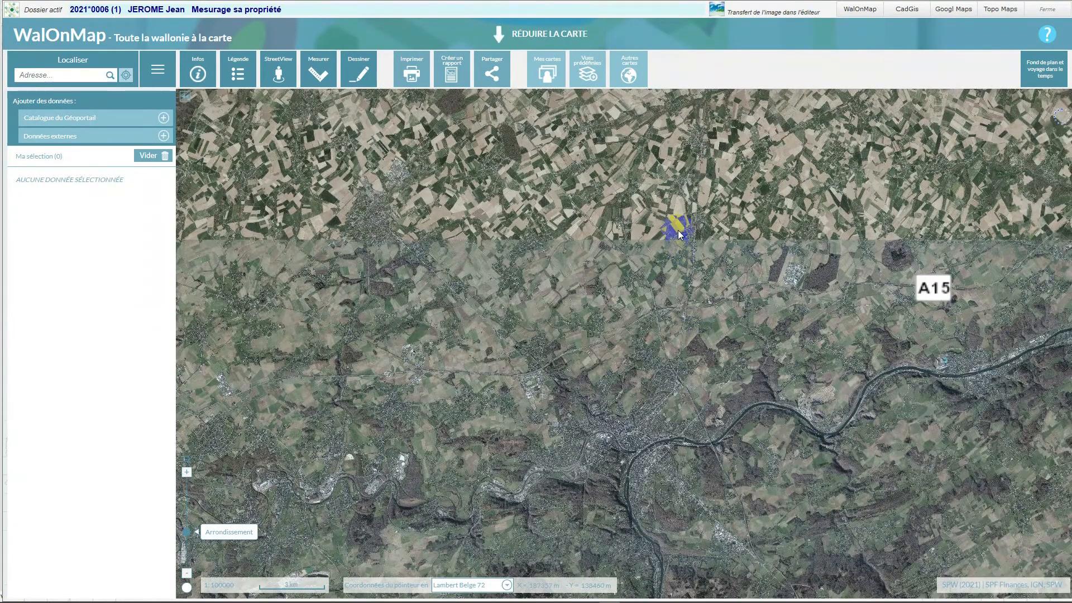
{"action": "left_click_drag", "start_coordinate": [677, 206], "coordinate": [656, 255]}
{"action": "scroll", "coordinate": [654, 234], "scroll_direction": "up", "scroll_amount": 1}
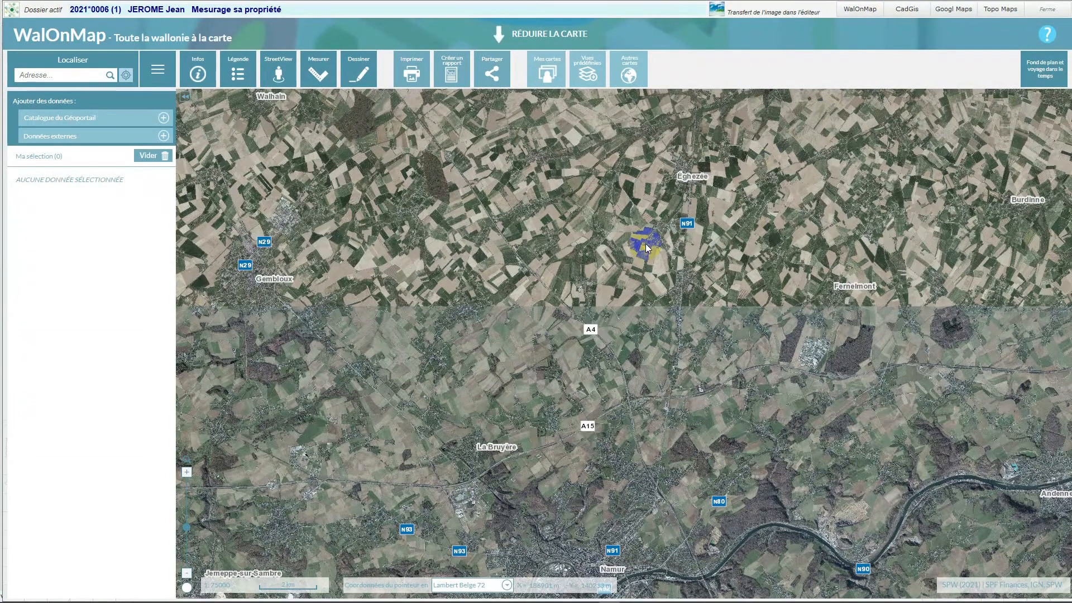
{"action": "scroll", "coordinate": [645, 244], "scroll_direction": "up", "scroll_amount": 1}
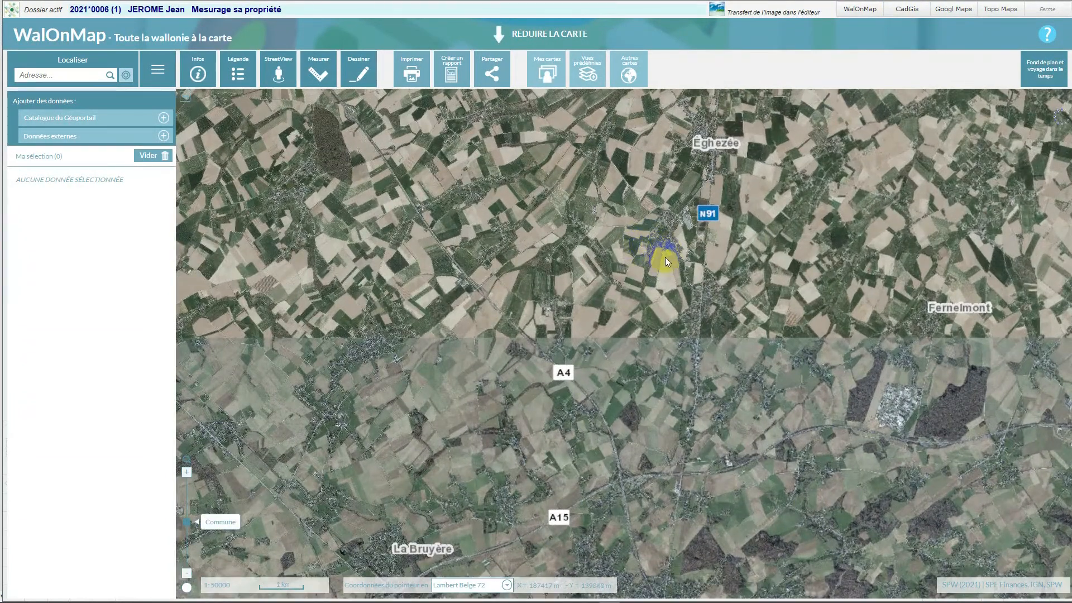
{"action": "scroll", "coordinate": [651, 242], "scroll_direction": "up", "scroll_amount": 1}
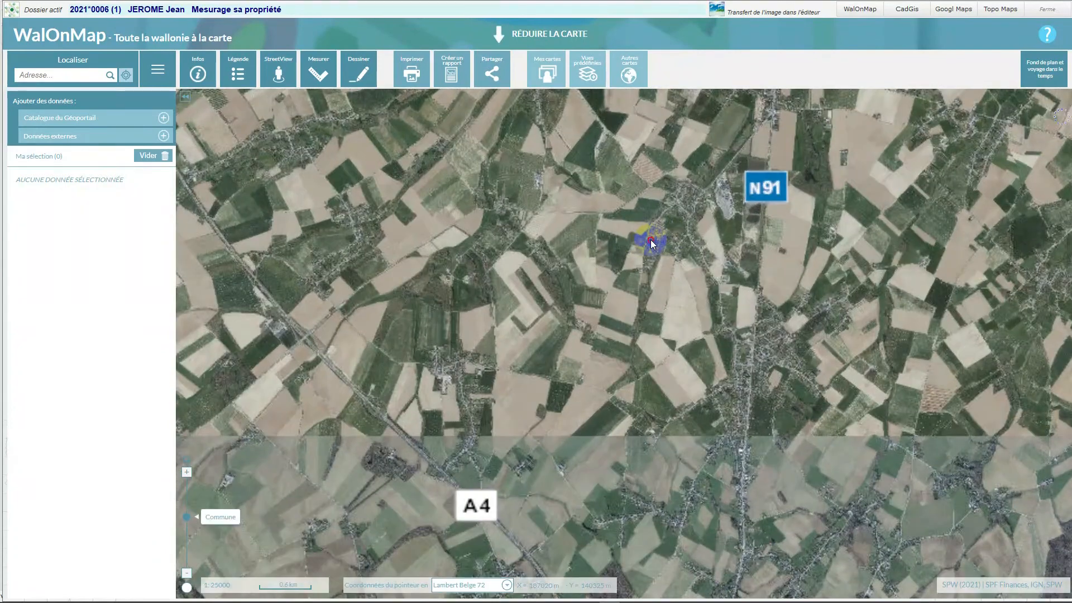
{"action": "scroll", "coordinate": [651, 239], "scroll_direction": "up", "scroll_amount": 1}
{"action": "left_click_drag", "start_coordinate": [743, 194], "coordinate": [655, 279]}
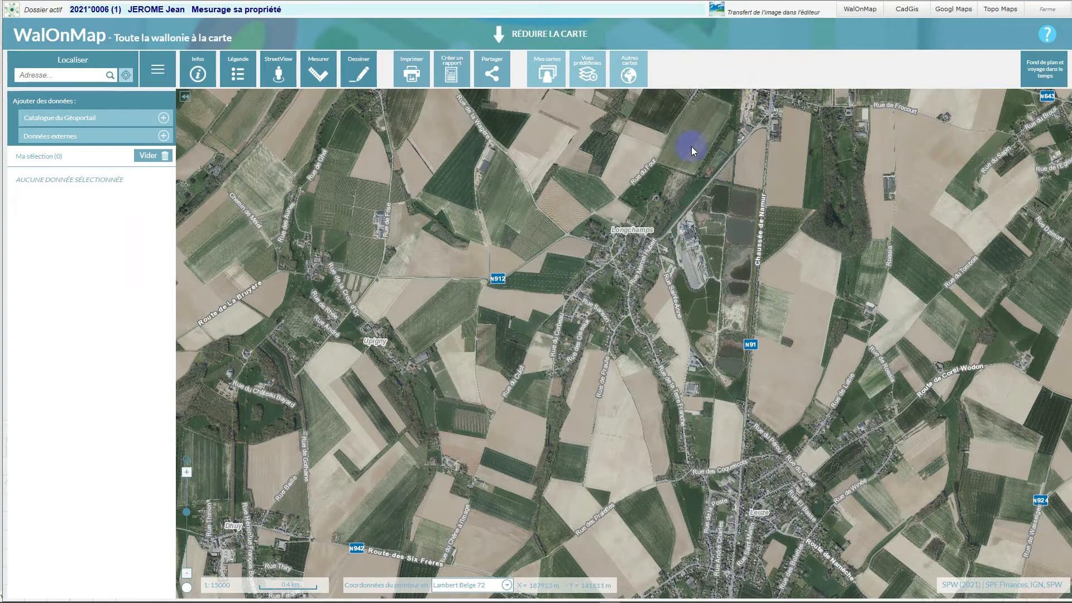
- Transfer the WalOnMap view to the image editor and crop it to the area around Longchamps, about 810 x 562 pixels
{"action": "left_click", "coordinate": [717, 11]}
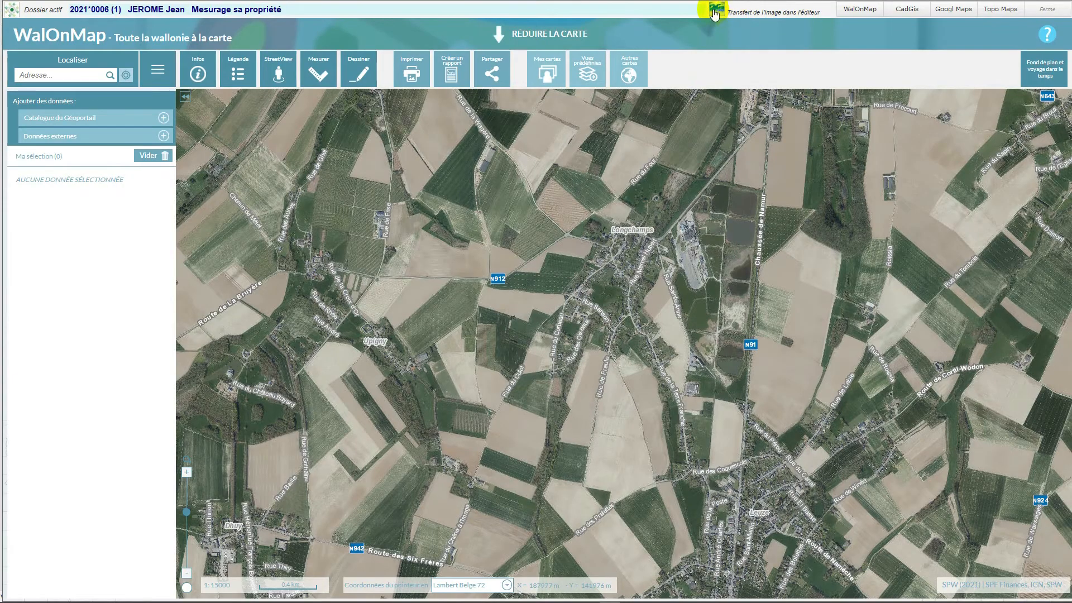
{"action": "left_click", "coordinate": [716, 11]}
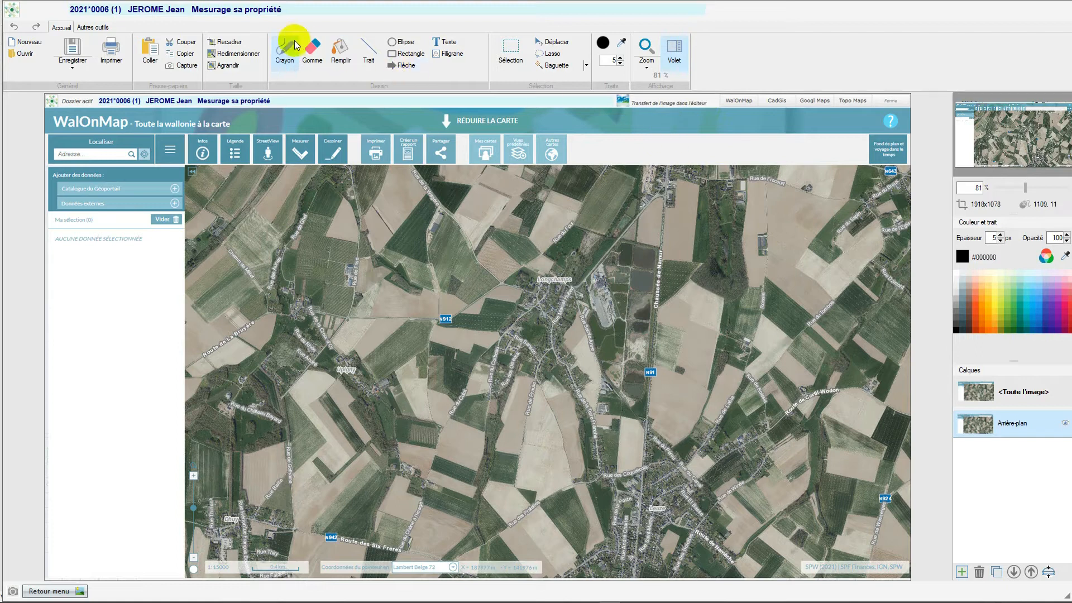
{"action": "left_click", "coordinate": [213, 43]}
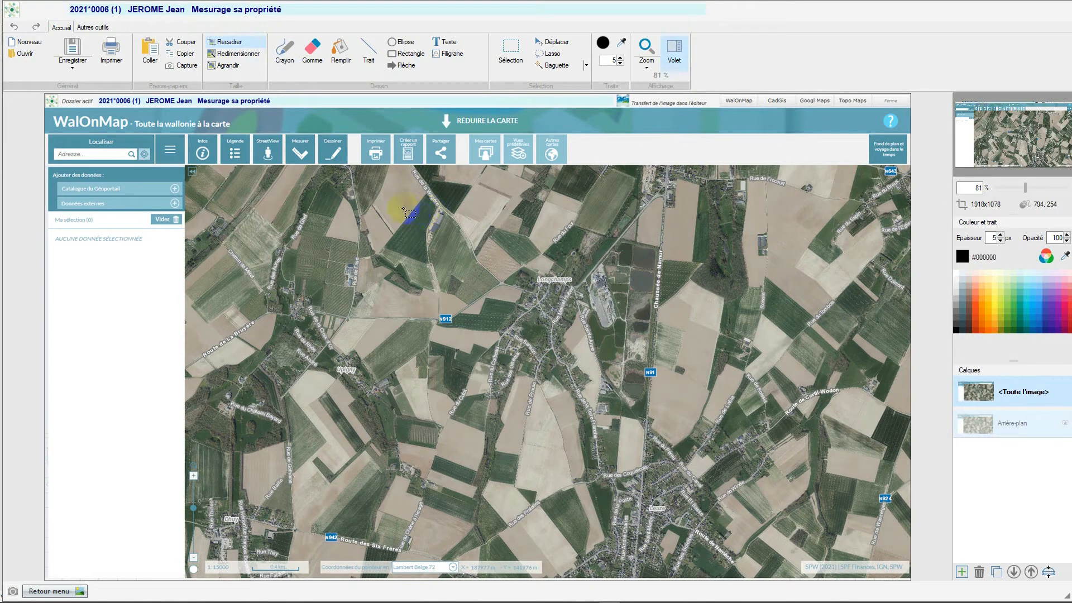
{"action": "left_click_drag", "start_coordinate": [385, 206], "coordinate": [752, 461]}
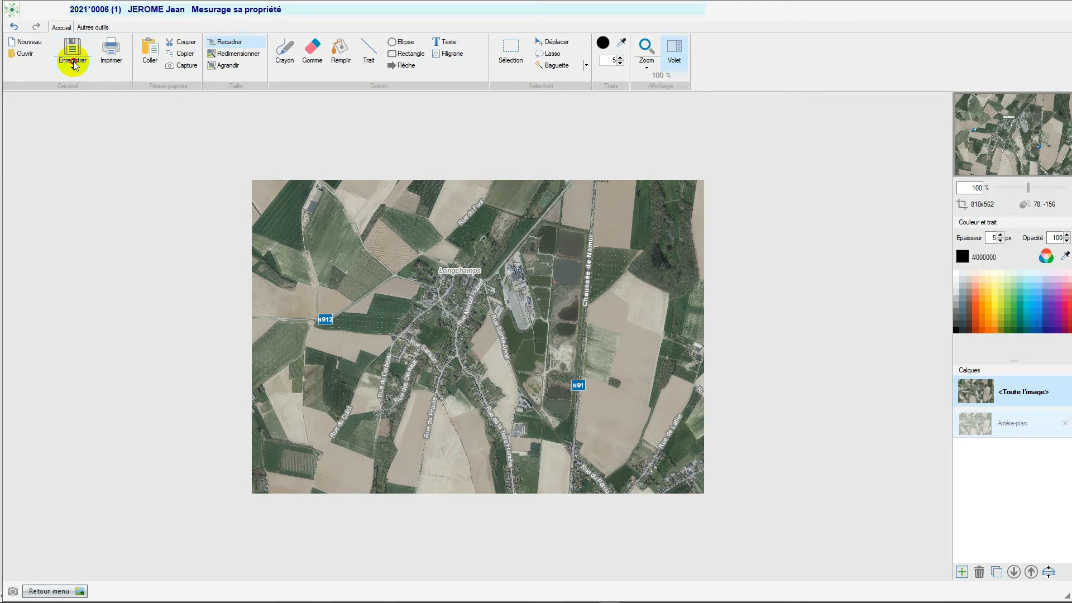
- Start saving the cropped image under a new name, create a CARTO folder in the dossier's ID_466 directory, and open it
{"action": "left_click", "coordinate": [74, 66]}
{"action": "left_click", "coordinate": [71, 82]}
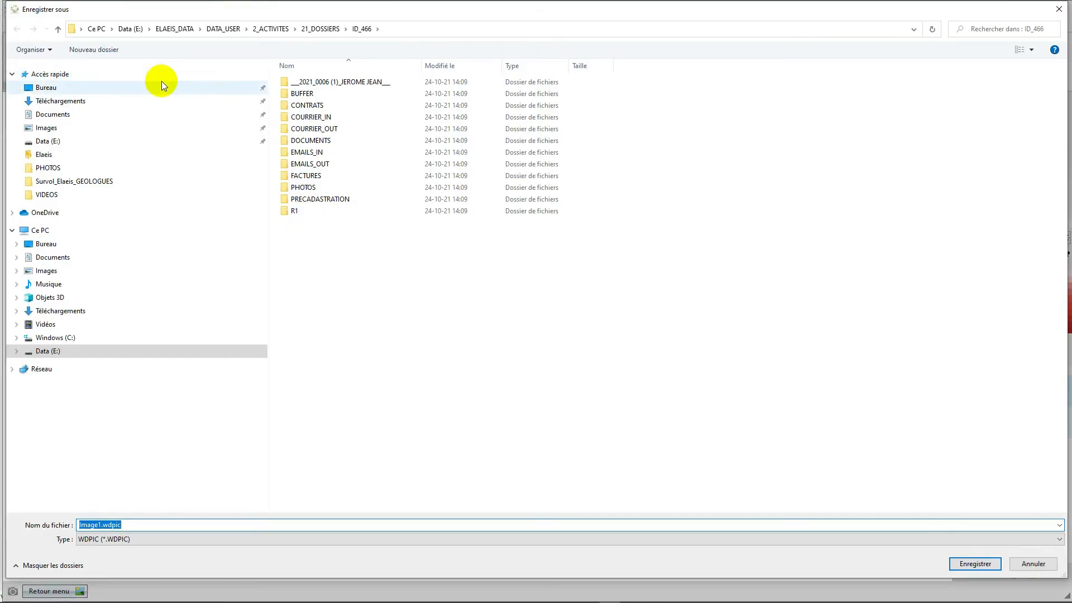
{"action": "left_click_drag", "start_coordinate": [421, 67], "coordinate": [483, 78]}
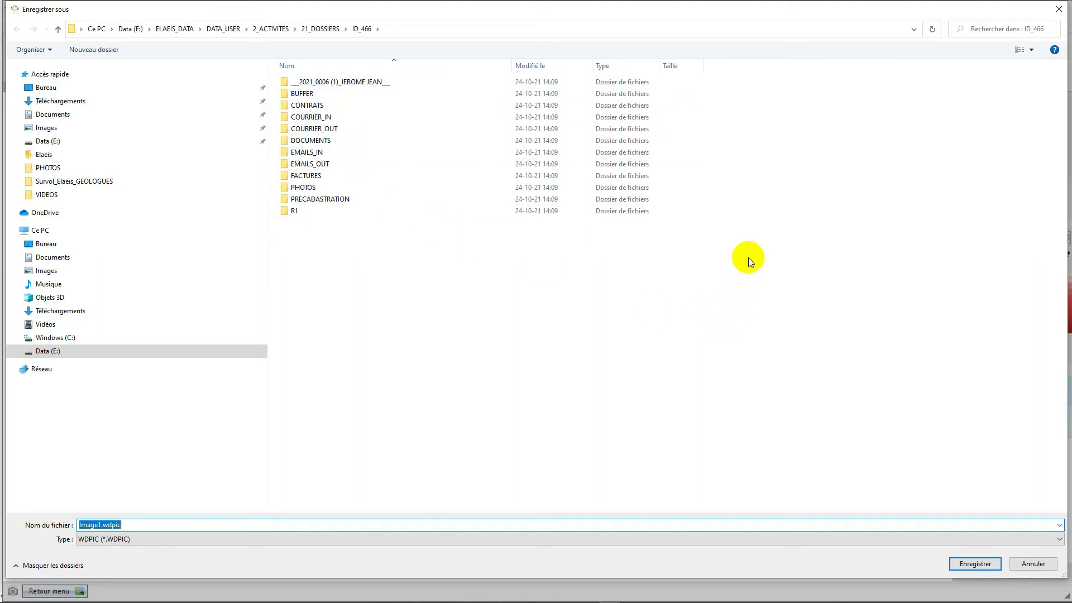
{"action": "right_click", "coordinate": [706, 252]}
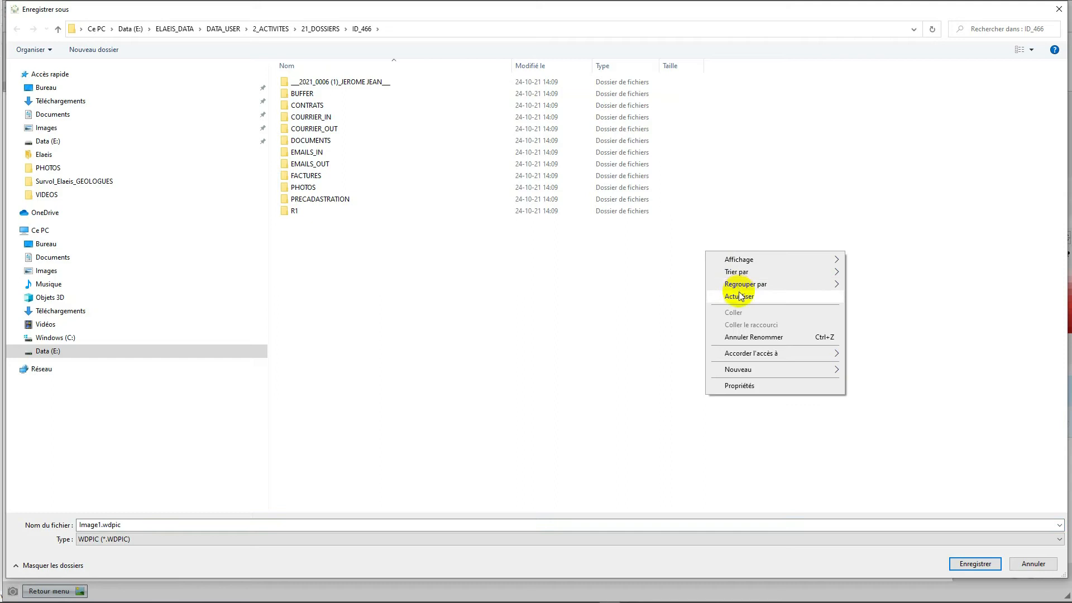
{"action": "mouse_move", "coordinate": [749, 371]}
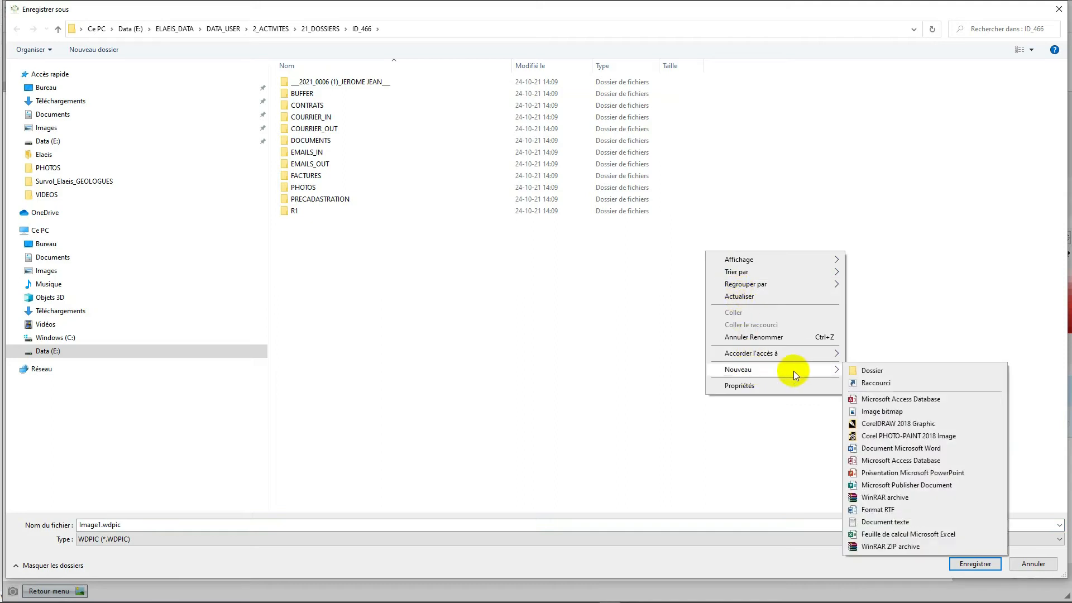
{"action": "left_click", "coordinate": [873, 371]}
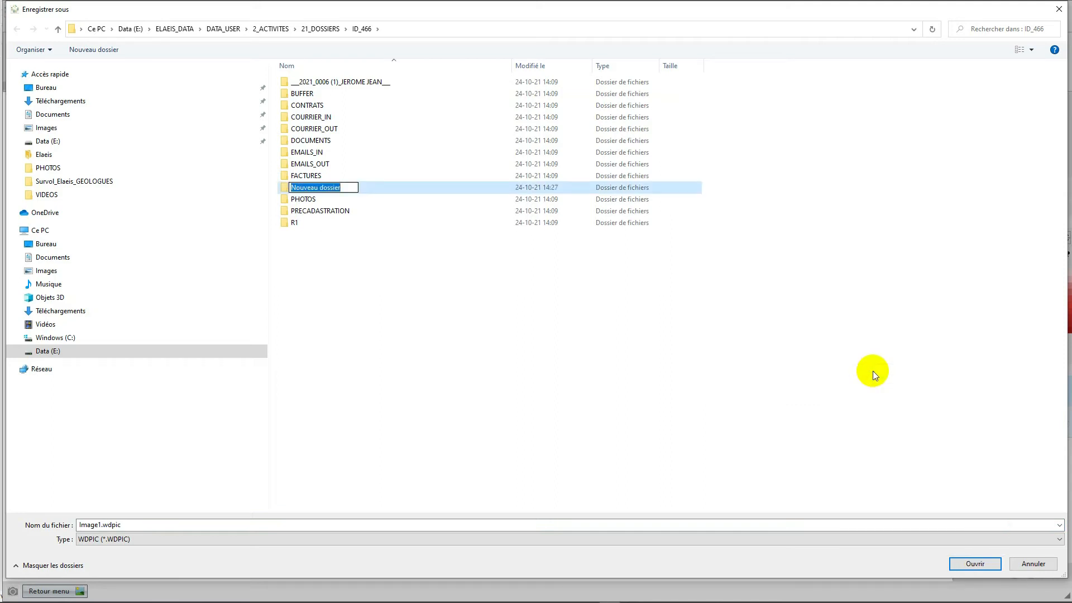
{"action": "type", "text": "CARTO"}
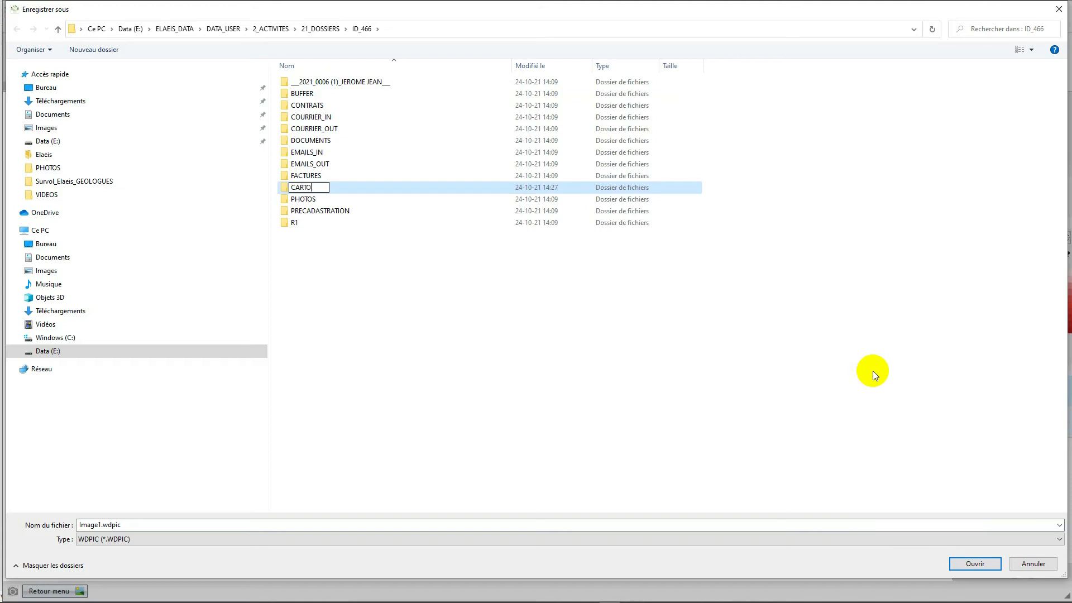
{"action": "key", "text": "Return"}
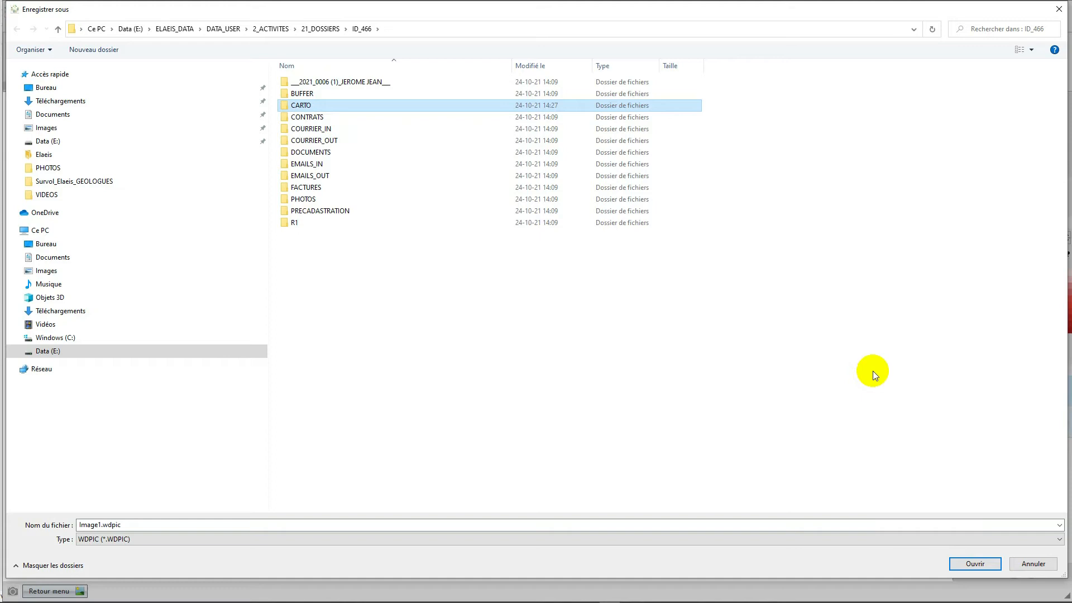
{"action": "key", "text": "Return"}
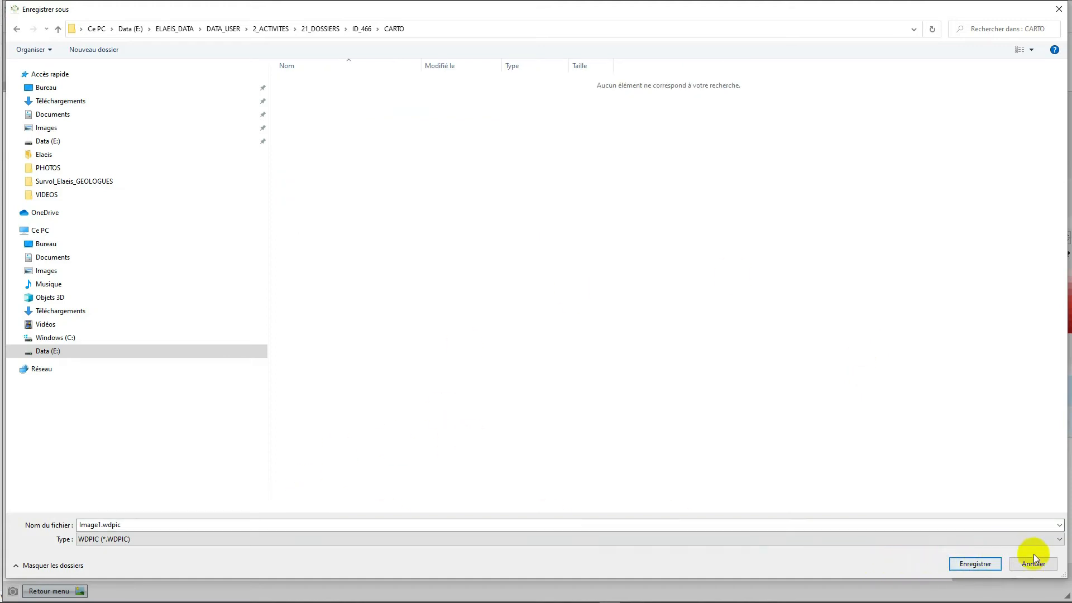
- Save the cropped image in JPG format as Image1.JPG in the CARTO folder and return to the map
{"action": "left_click", "coordinate": [1060, 539]}
{"action": "left_click", "coordinate": [128, 486]}
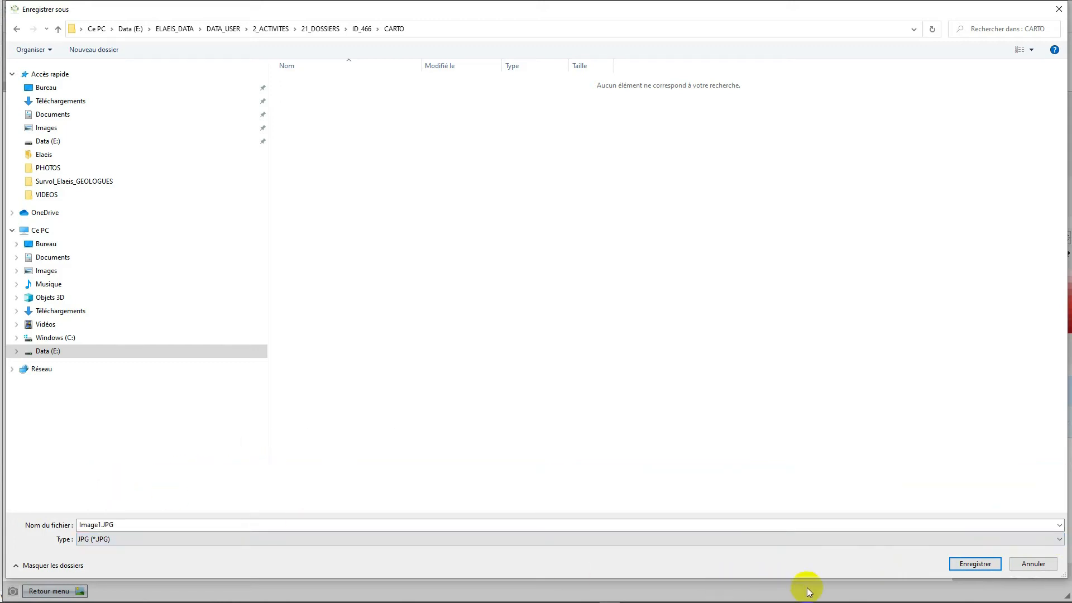
{"action": "left_click", "coordinate": [975, 564]}
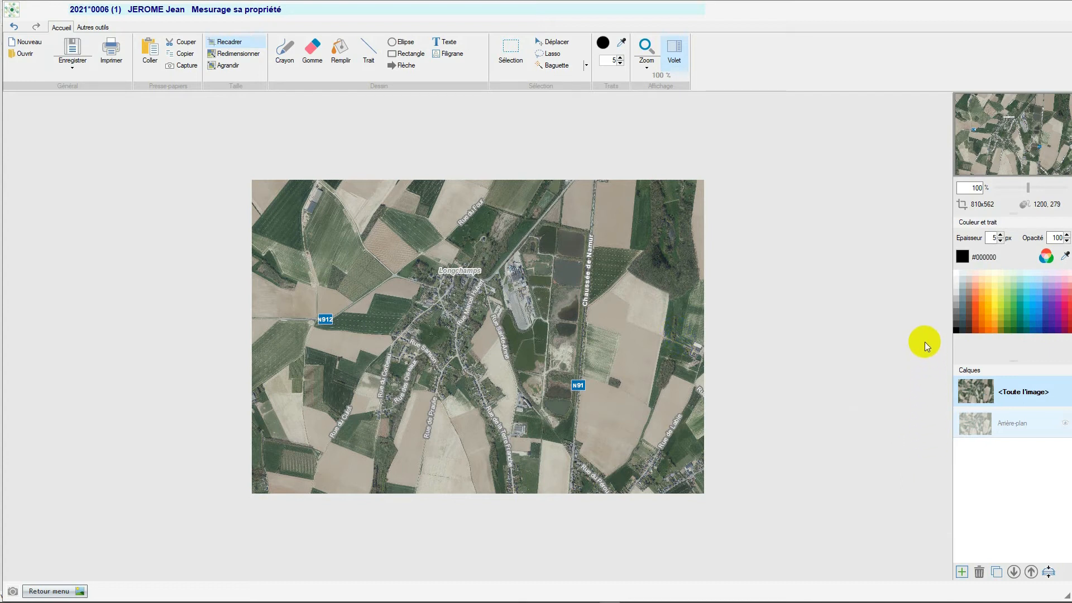
{"action": "left_click", "coordinate": [38, 592]}
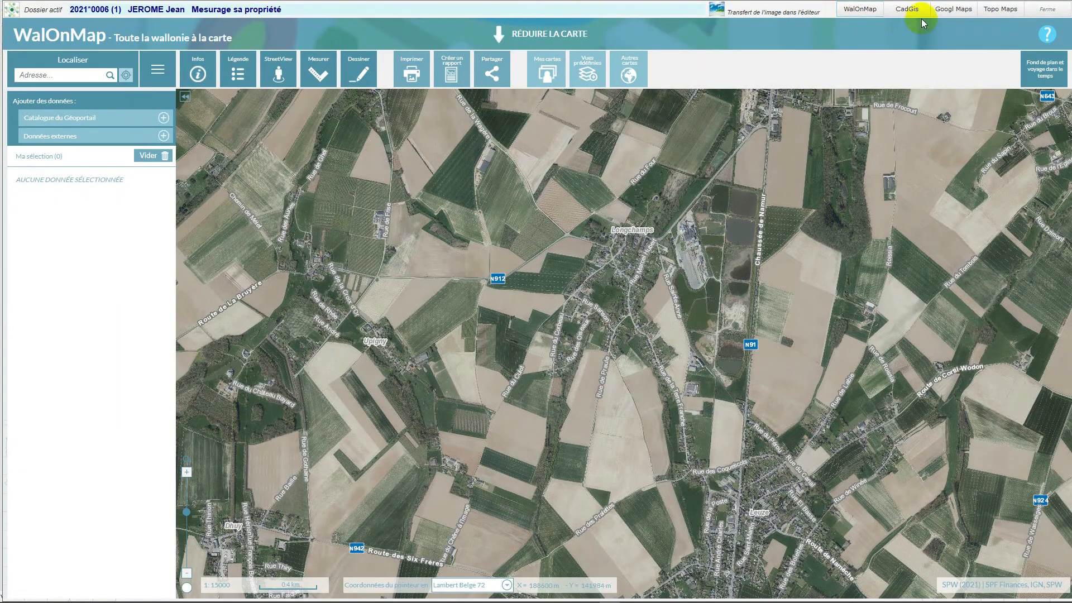
- Load Google Maps in the cartography module and navigate from N'Djamena to southern Belgium, south-east of Namur
{"action": "left_click", "coordinate": [944, 10]}
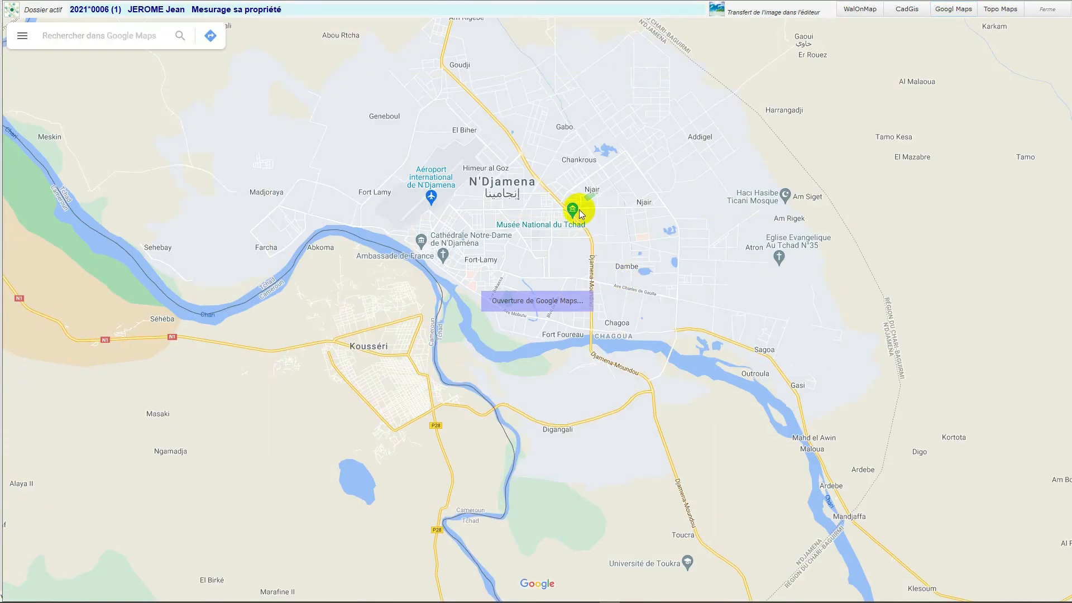
{"action": "scroll", "coordinate": [592, 226], "scroll_direction": "down", "scroll_amount": 1}
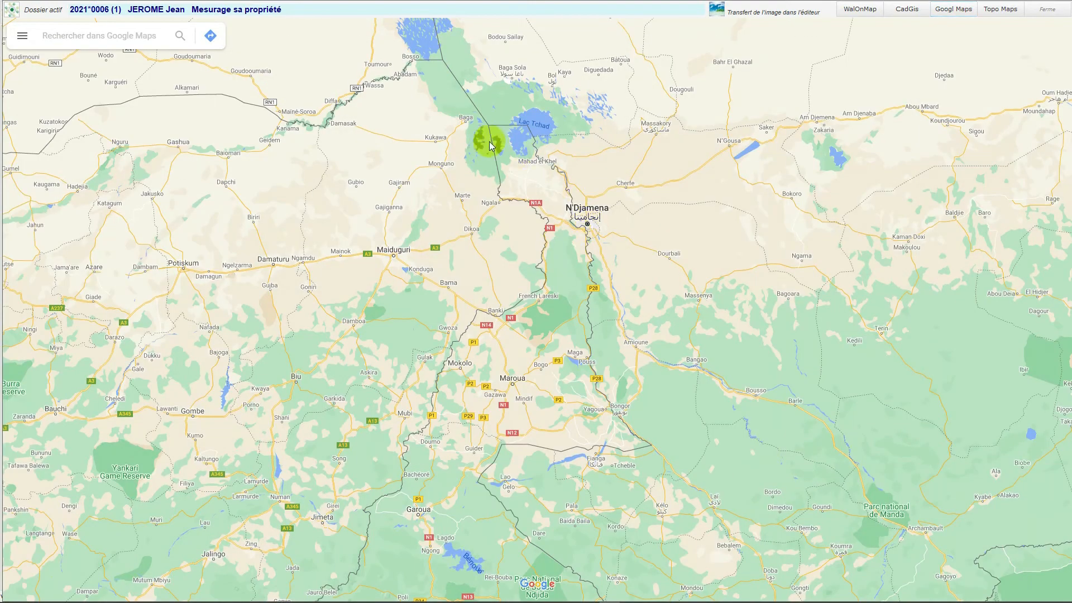
{"action": "scroll", "coordinate": [485, 156], "scroll_direction": "down", "scroll_amount": 3}
{"action": "scroll", "coordinate": [484, 156], "scroll_direction": "down", "scroll_amount": 2}
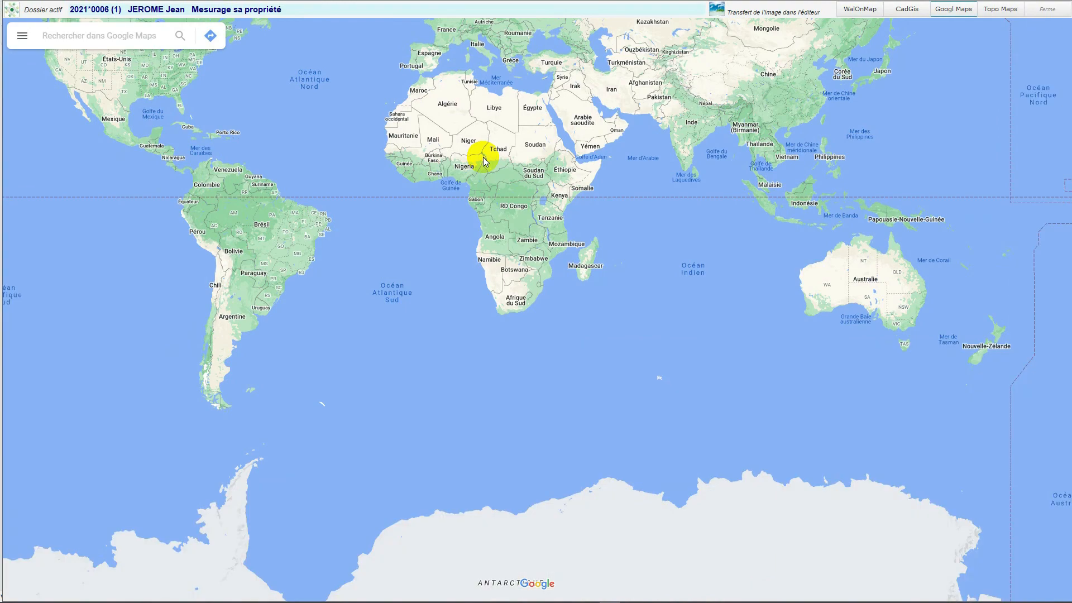
{"action": "left_click_drag", "start_coordinate": [496, 136], "coordinate": [528, 278]}
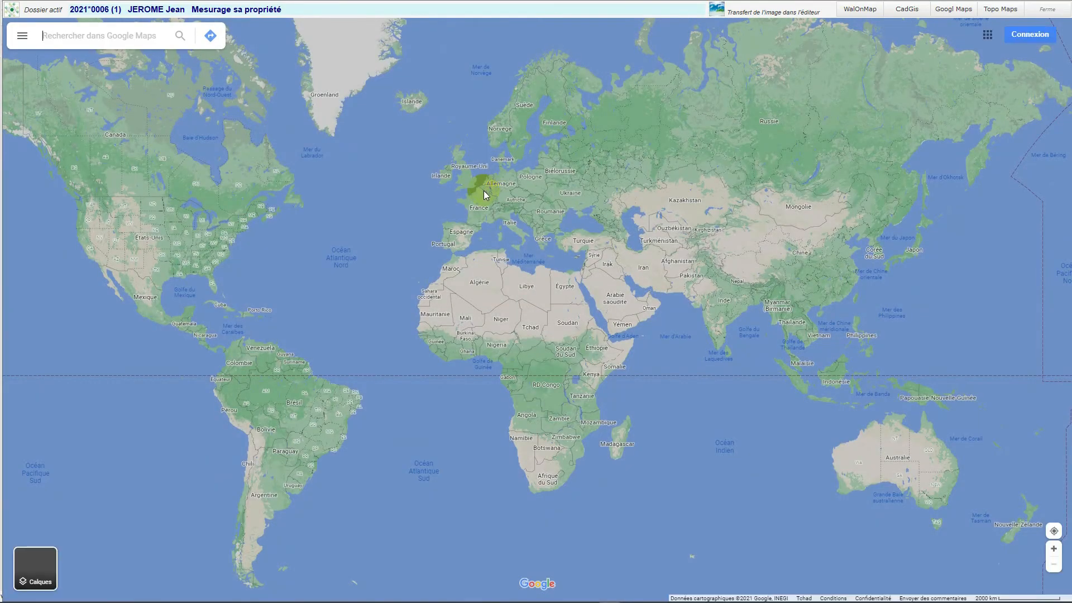
{"action": "scroll", "coordinate": [484, 194], "scroll_direction": "up", "scroll_amount": 2}
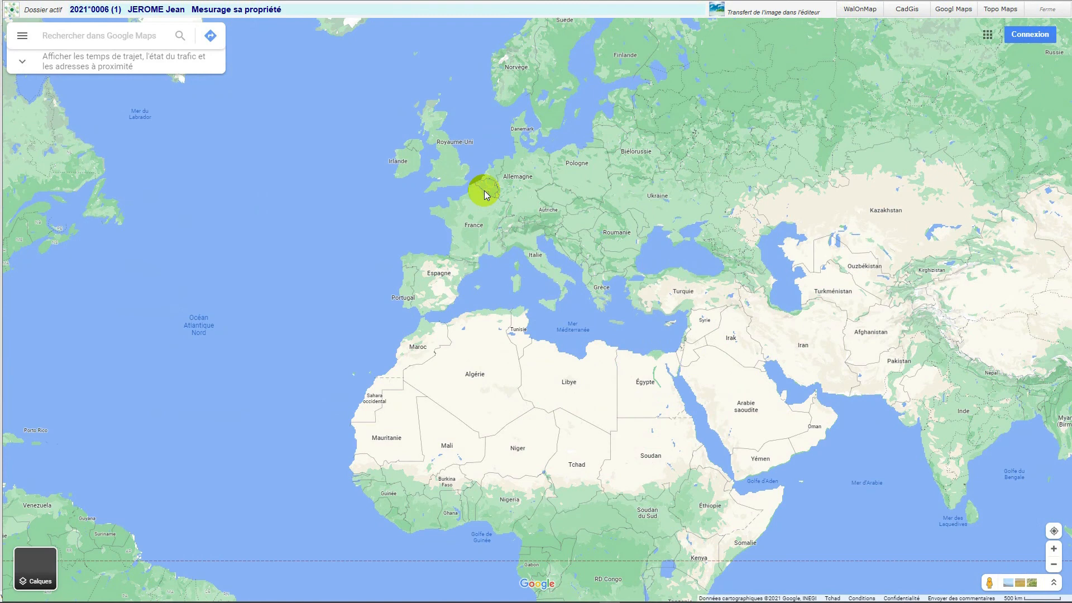
{"action": "scroll", "coordinate": [484, 195], "scroll_direction": "up", "scroll_amount": 1}
{"action": "scroll", "coordinate": [488, 195], "scroll_direction": "up", "scroll_amount": 1}
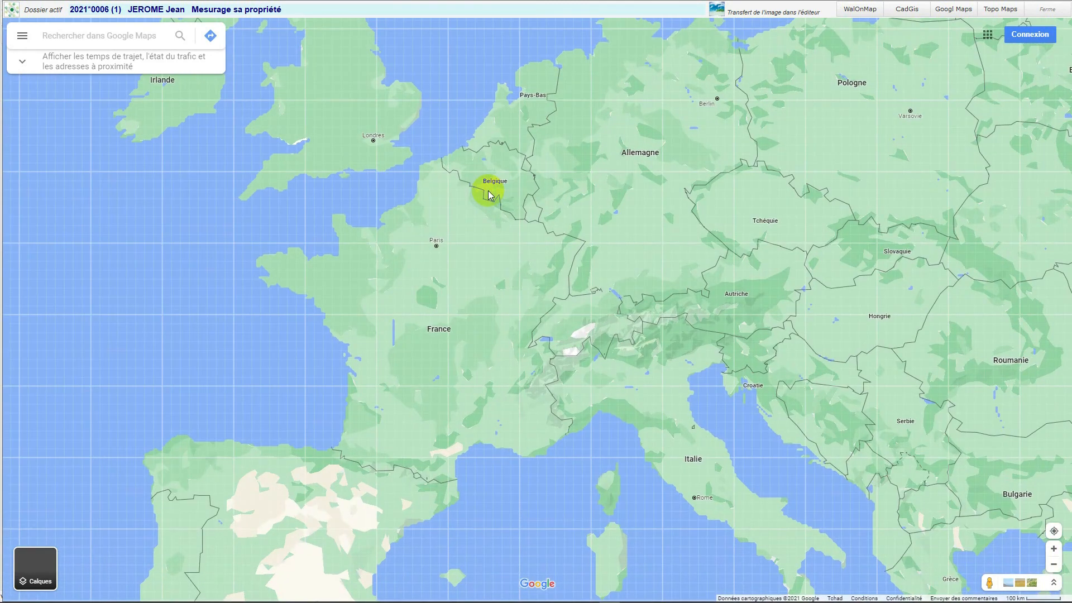
{"action": "scroll", "coordinate": [489, 195], "scroll_direction": "up", "scroll_amount": 1}
{"action": "scroll", "coordinate": [539, 186], "scroll_direction": "up", "scroll_amount": 1}
{"action": "scroll", "coordinate": [541, 188], "scroll_direction": "up", "scroll_amount": 1}
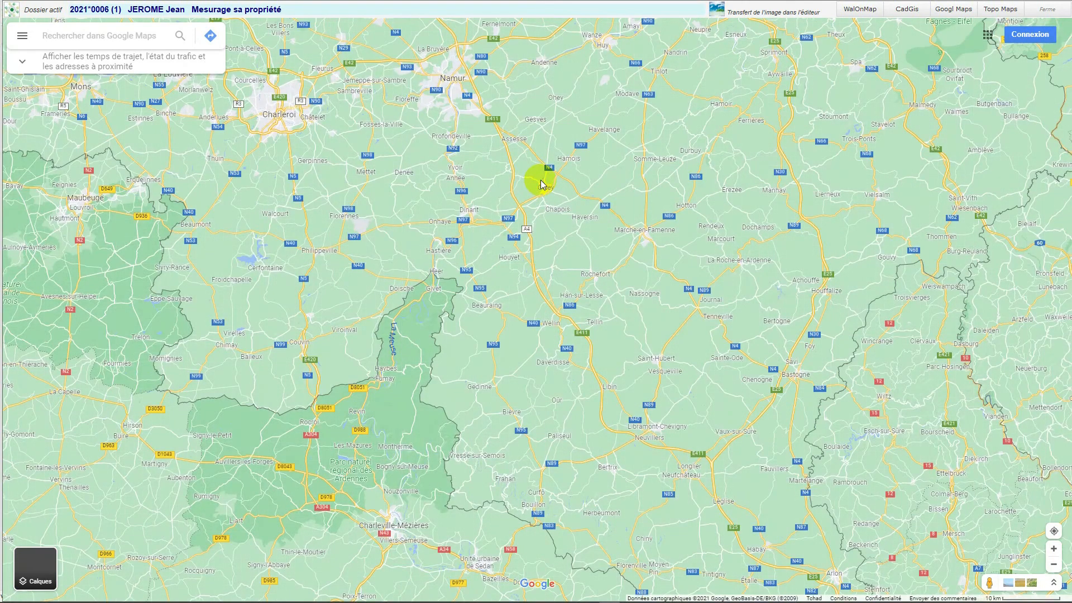
- Zoom the map in on the Rue de Namur and N946 crossroads near Ferme du Sacré-Coeur, south of Assesse
{"action": "scroll", "coordinate": [541, 180], "scroll_direction": "up", "scroll_amount": 1}
{"action": "scroll", "coordinate": [540, 176], "scroll_direction": "up", "scroll_amount": 1}
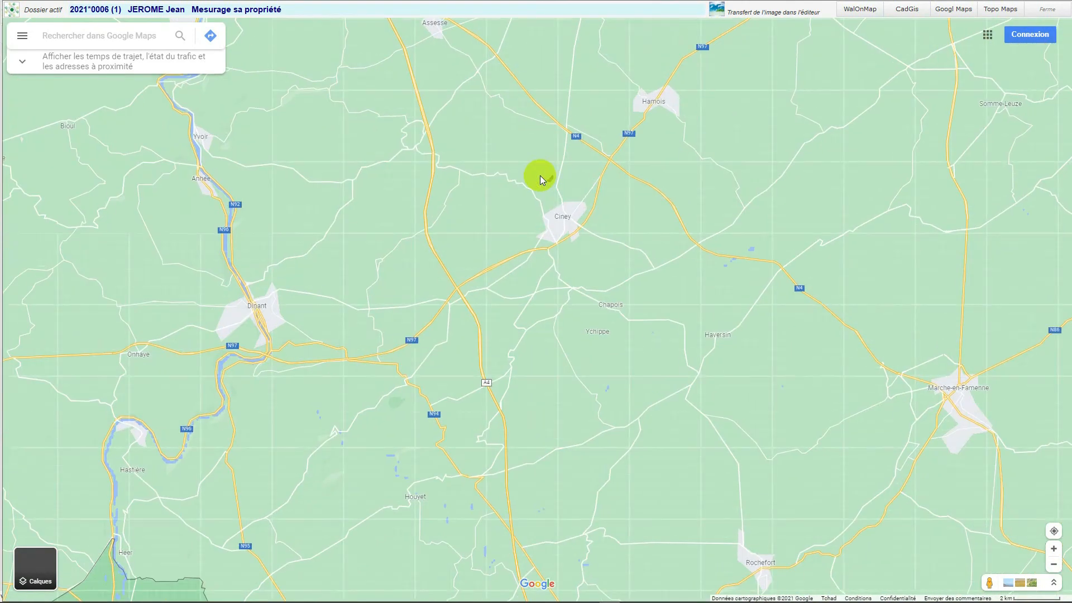
{"action": "scroll", "coordinate": [535, 155], "scroll_direction": "up", "scroll_amount": 1}
{"action": "left_click_drag", "start_coordinate": [535, 155], "coordinate": [642, 266]}
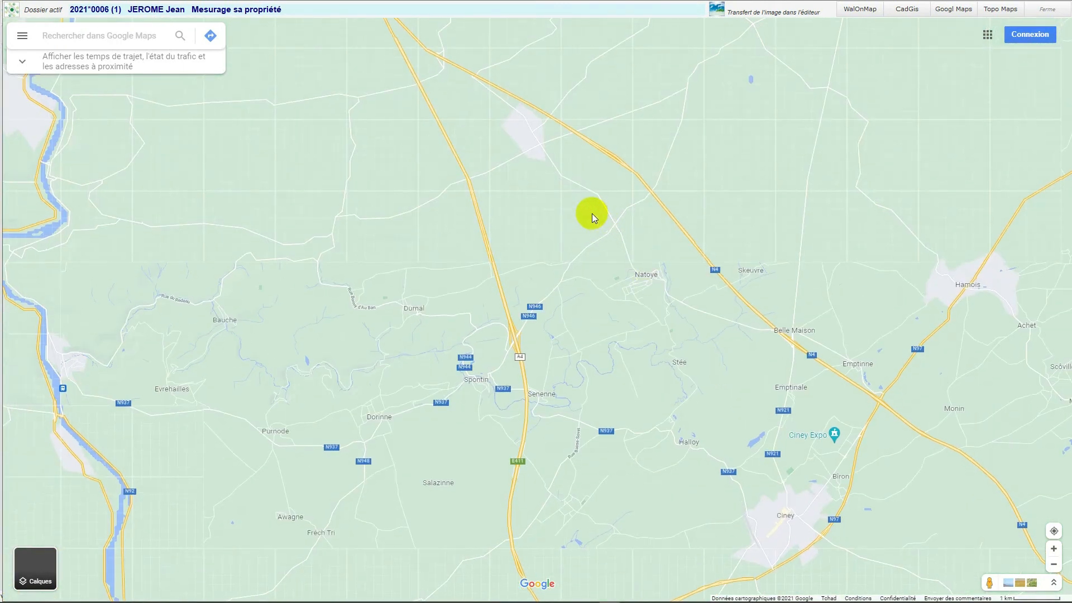
{"action": "scroll", "coordinate": [592, 213], "scroll_direction": "up", "scroll_amount": 1}
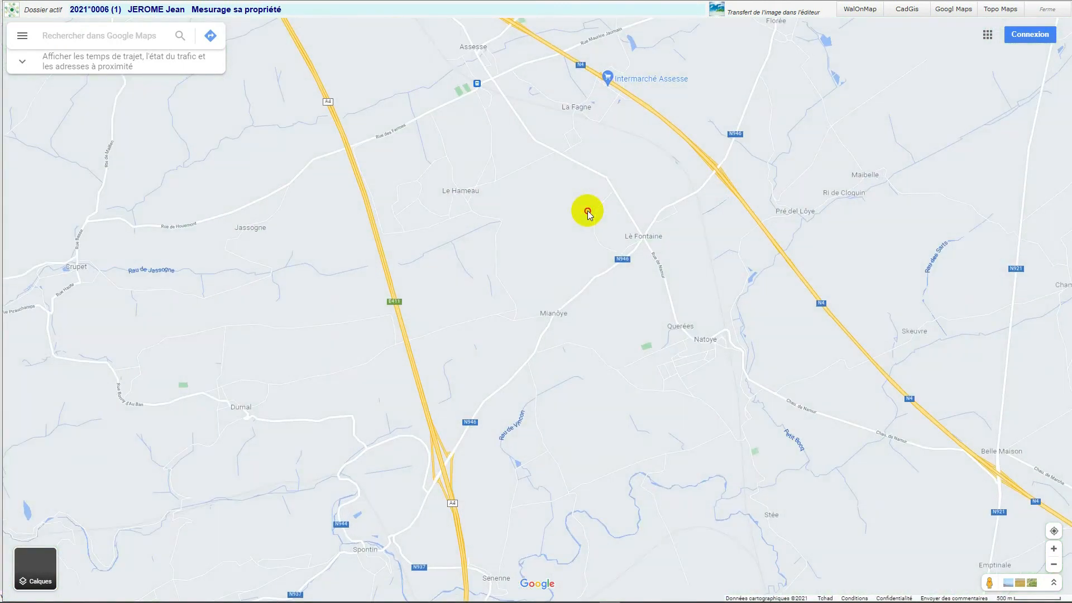
{"action": "scroll", "coordinate": [587, 211], "scroll_direction": "up", "scroll_amount": 1}
{"action": "scroll", "coordinate": [588, 211], "scroll_direction": "up", "scroll_amount": 1}
{"action": "left_click_drag", "start_coordinate": [624, 223], "coordinate": [464, 191]}
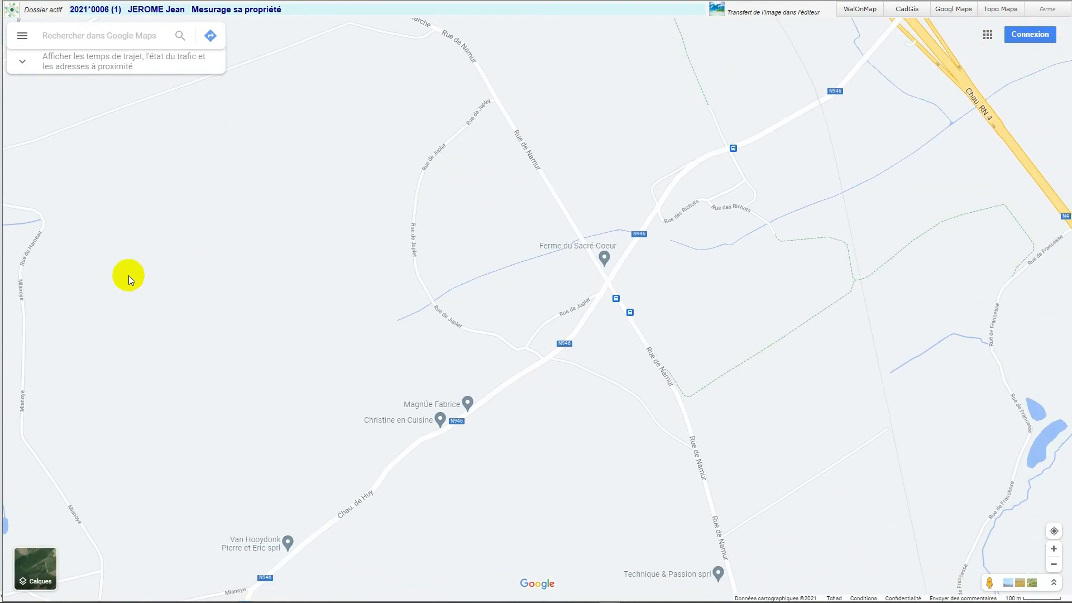
- Switch the map to satellite imagery and frame the crossroads with the surrounding farm buildings and Rue des Richots
{"action": "left_click", "coordinate": [38, 545]}
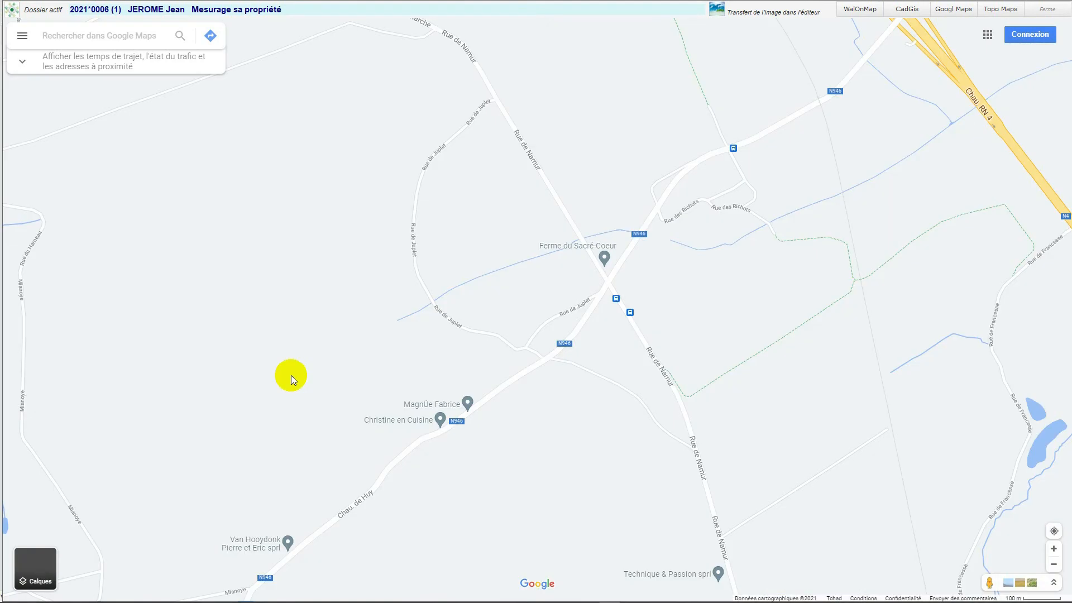
{"action": "left_click", "coordinate": [44, 564]}
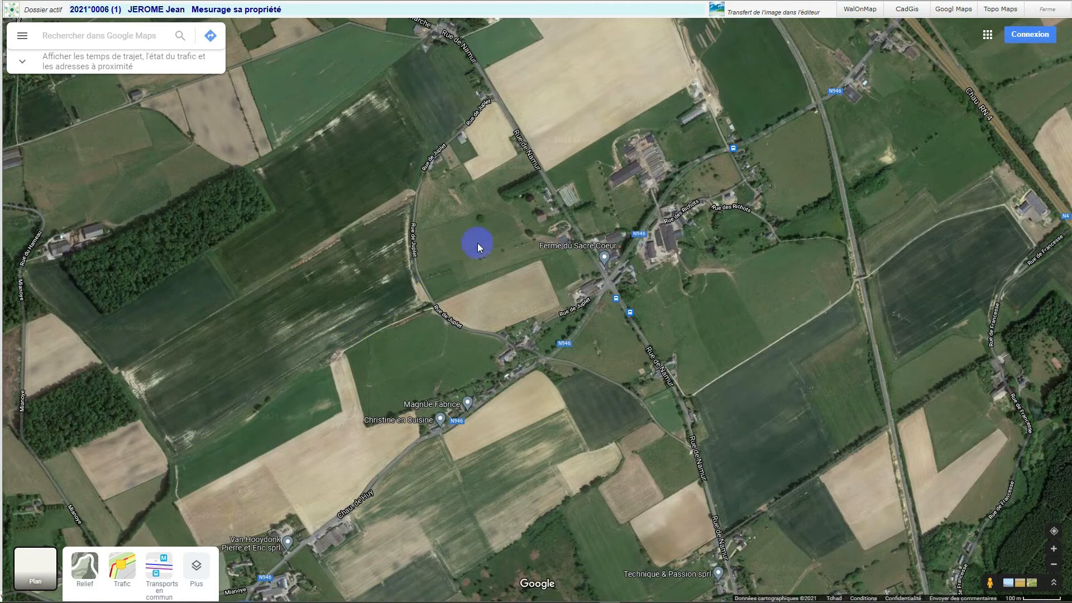
{"action": "scroll", "coordinate": [495, 229], "scroll_direction": "up", "scroll_amount": 1}
{"action": "left_click_drag", "start_coordinate": [504, 227], "coordinate": [306, 276]}
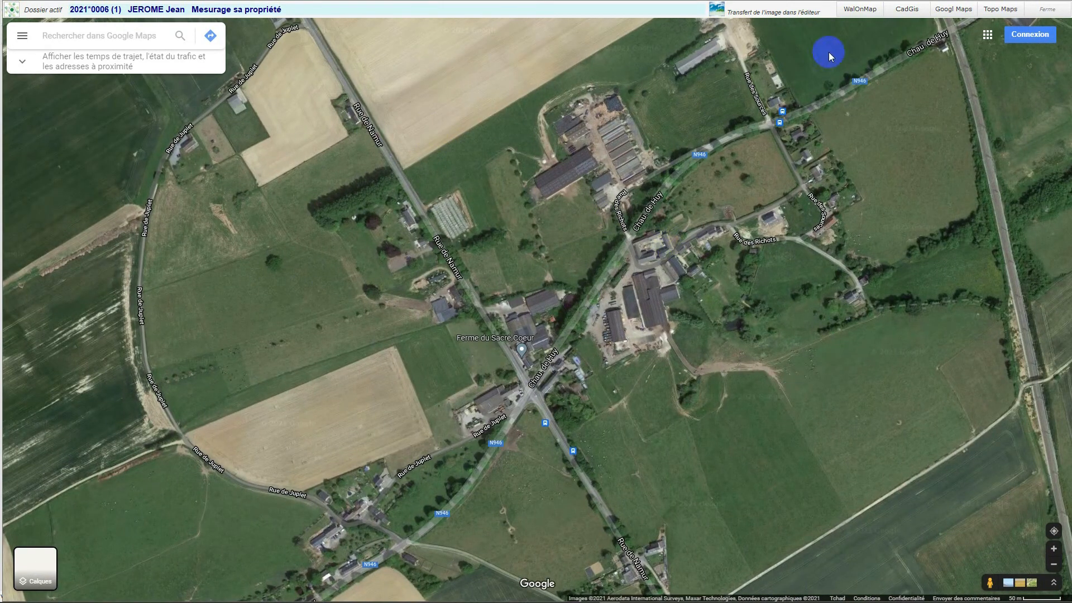
- Transfer the satellite view to the image editor and crop it around the crossroads and farm buildings, about 962 x 659 pixels
{"action": "left_click", "coordinate": [717, 12]}
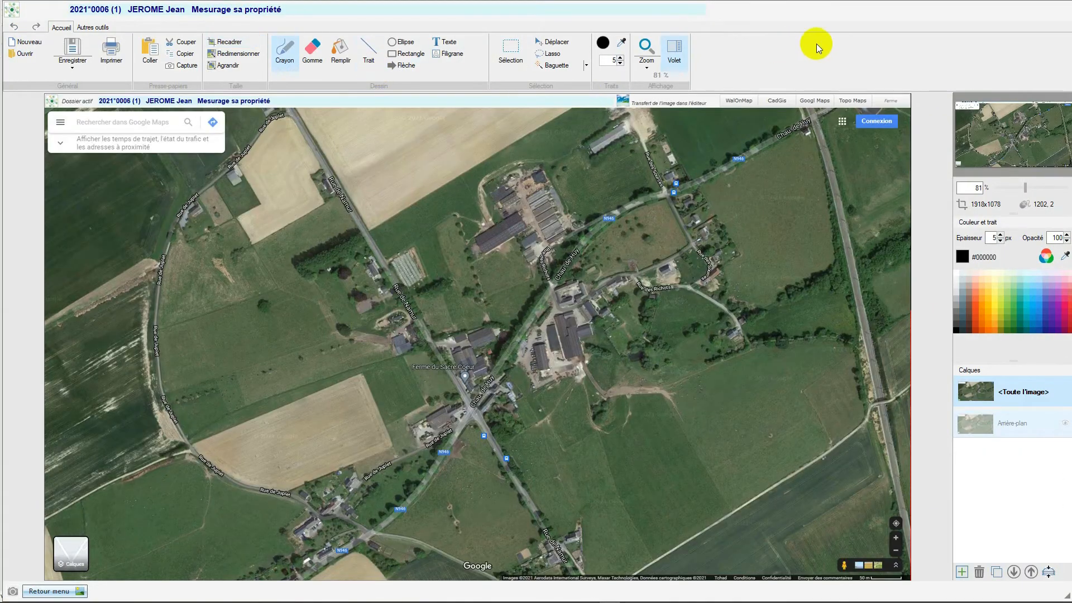
{"action": "left_click", "coordinate": [420, 212]}
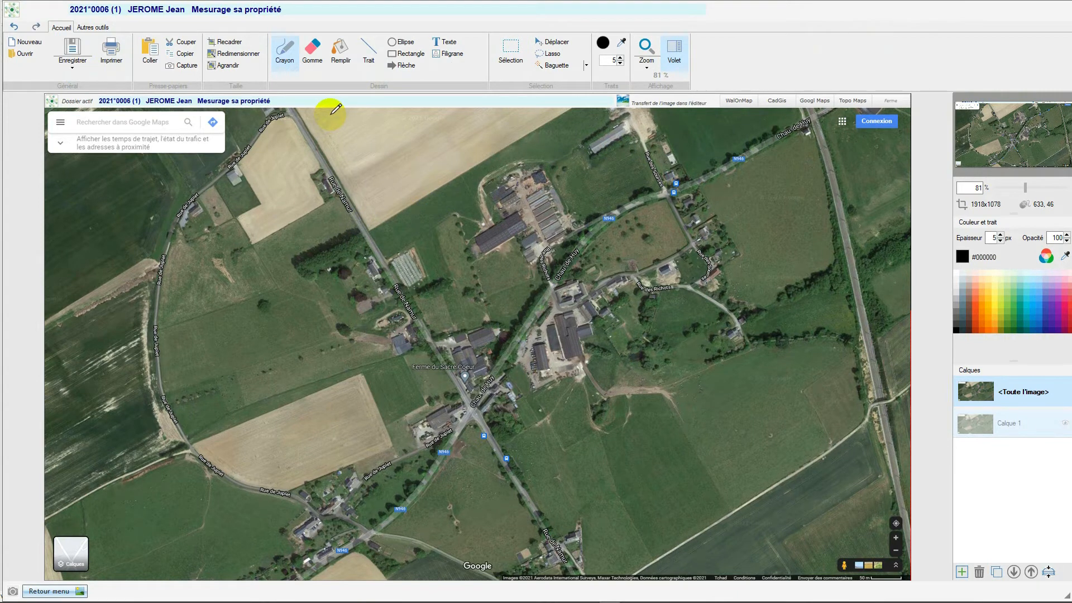
{"action": "left_click", "coordinate": [226, 42]}
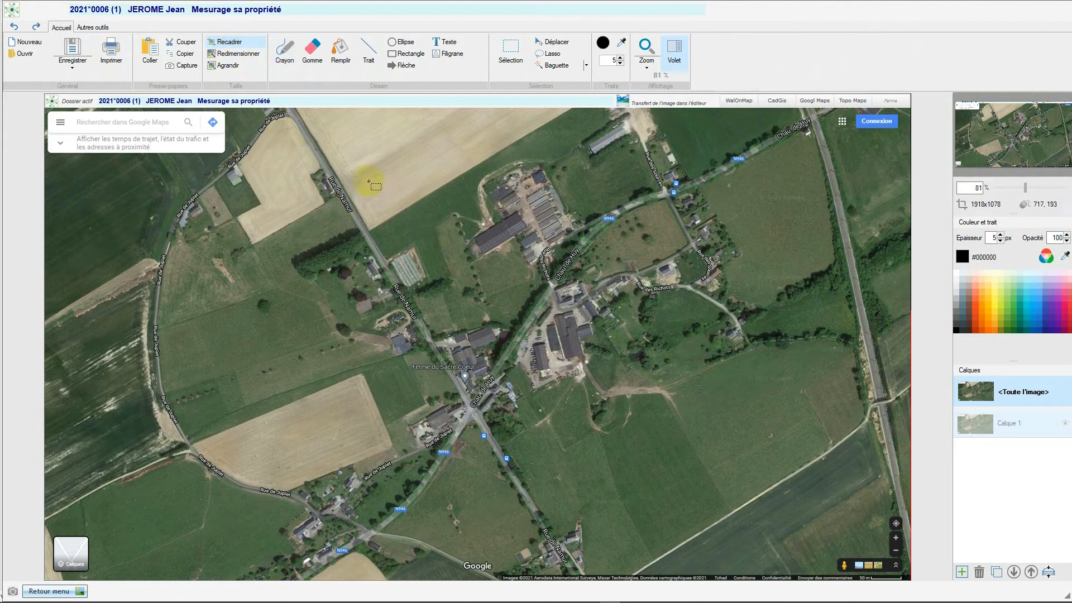
{"action": "left_click_drag", "start_coordinate": [351, 175], "coordinate": [787, 474]}
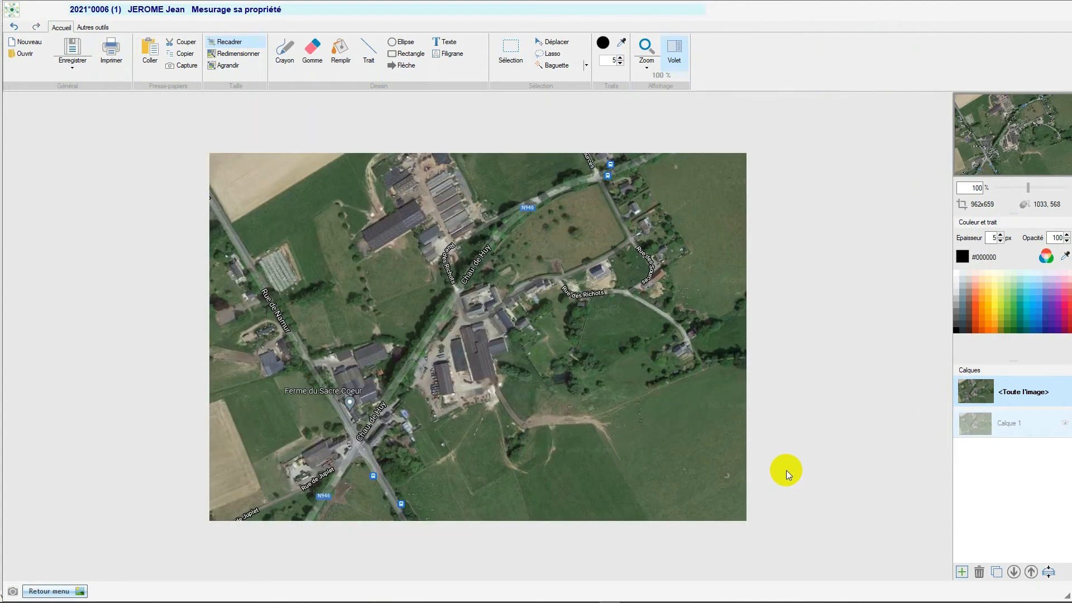
- Save the cropped image in JPG format as Maps in the dossier's CARTO folder and return to the map
{"action": "left_click", "coordinate": [73, 66]}
{"action": "left_click", "coordinate": [75, 82]}
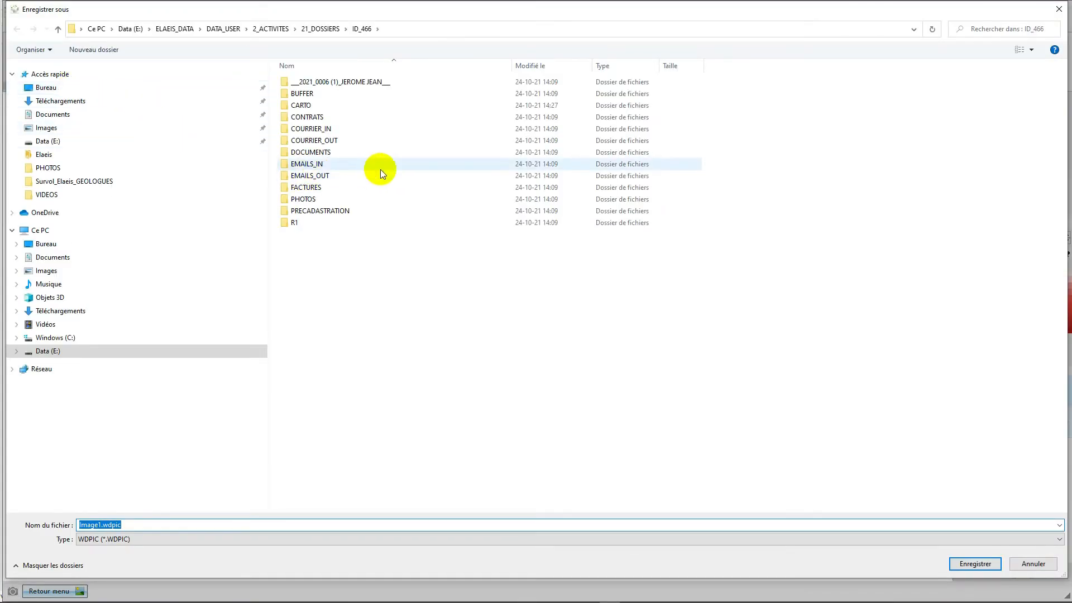
{"action": "double_click", "coordinate": [299, 107]}
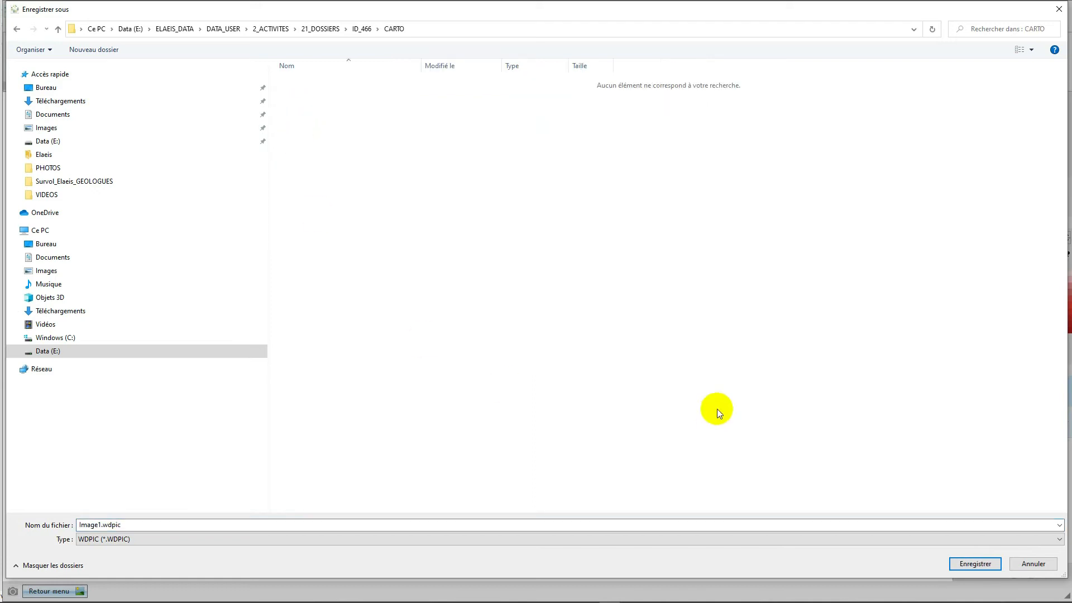
{"action": "left_click", "coordinate": [1060, 541]}
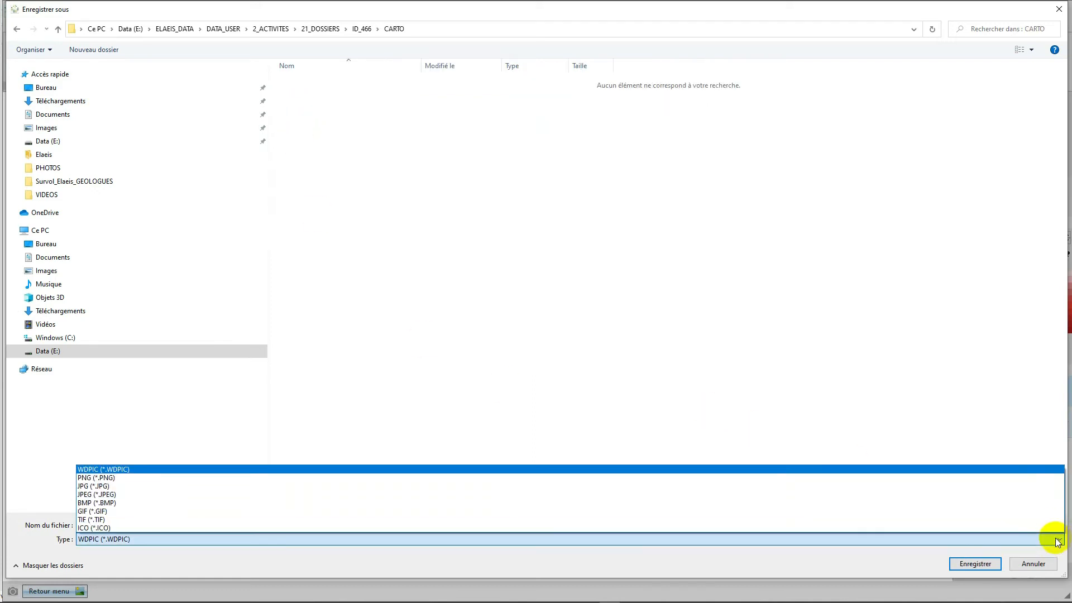
{"action": "left_click", "coordinate": [110, 486]}
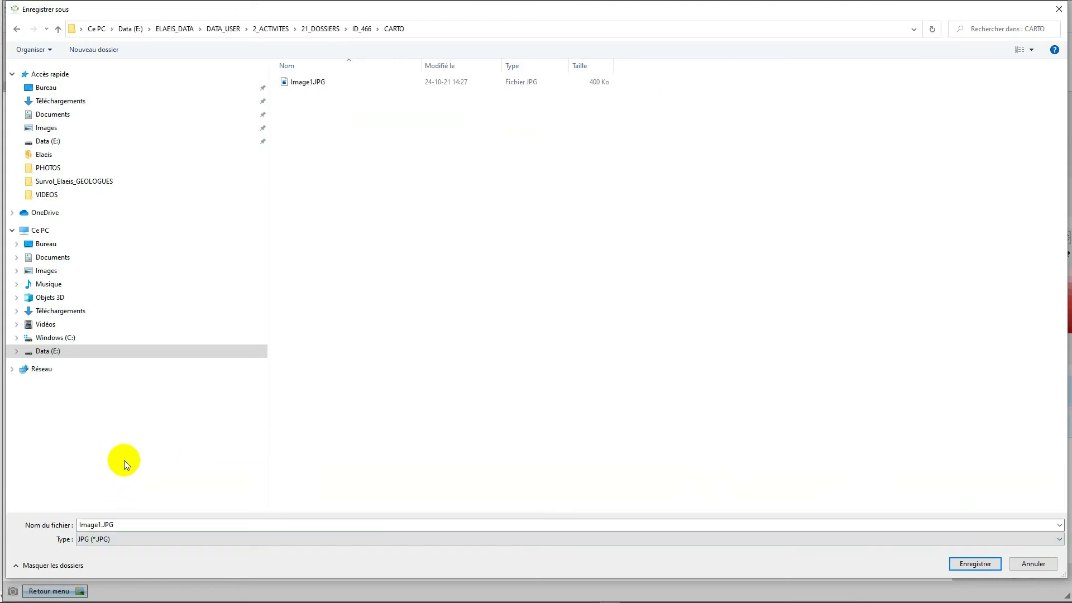
{"action": "left_click", "coordinate": [120, 526]}
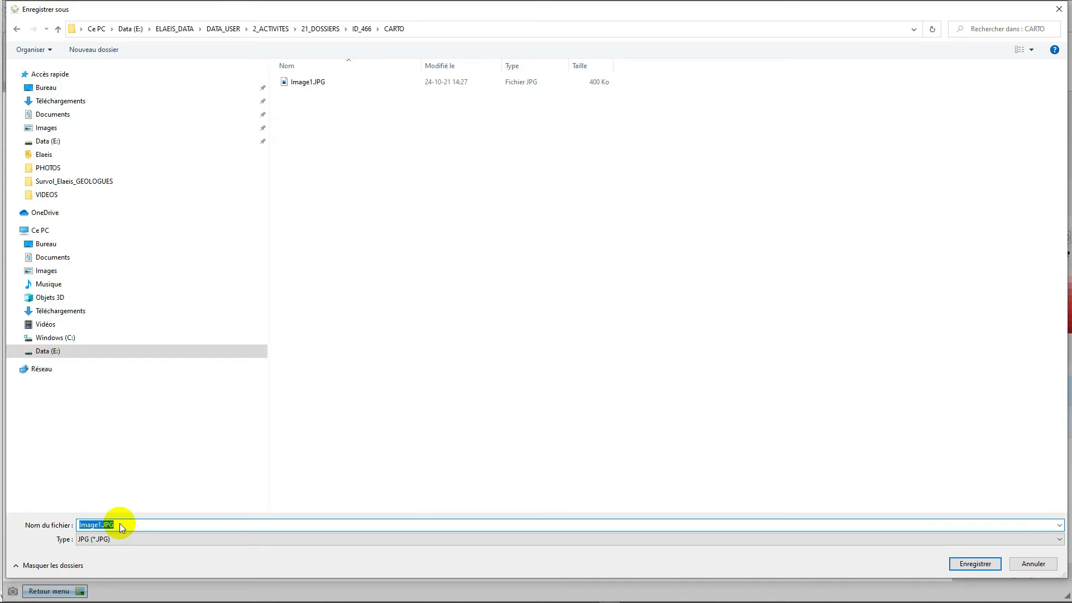
{"action": "type", "text": "Maps"}
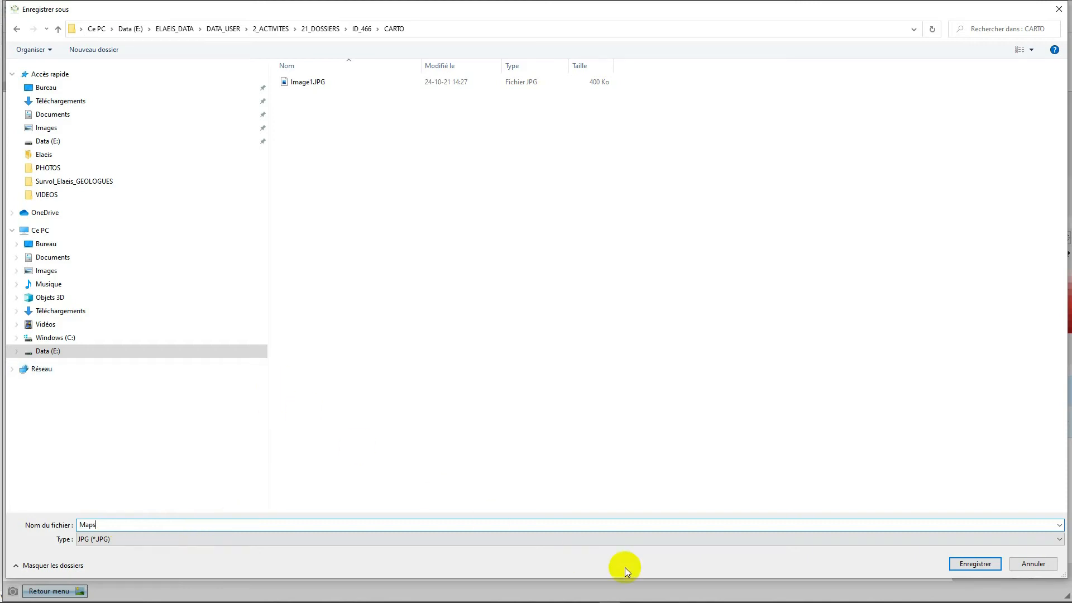
{"action": "left_click", "coordinate": [971, 564]}
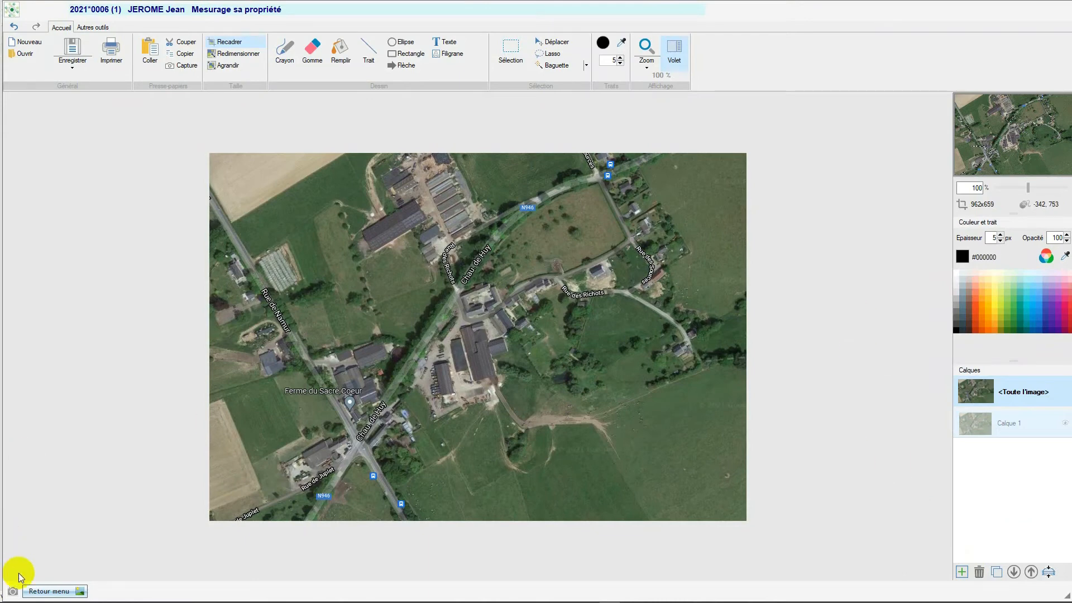
{"action": "left_click", "coordinate": [31, 594]}
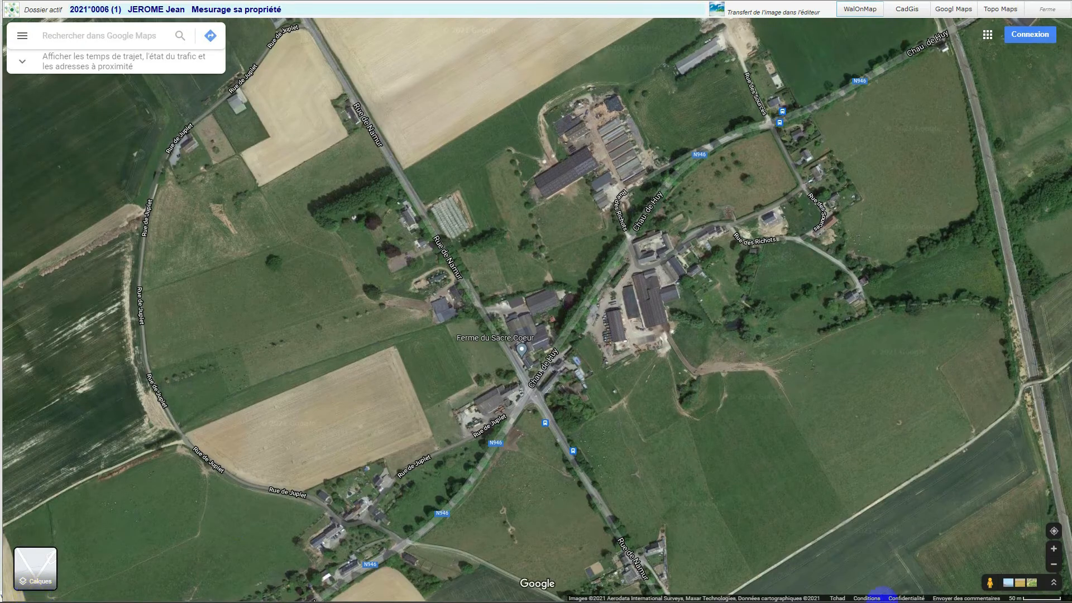
- Close the cartography module, open the "Mesurage sa propriété" dossier from the activities, and display its document directories
{"action": "left_click", "coordinate": [1060, 13]}
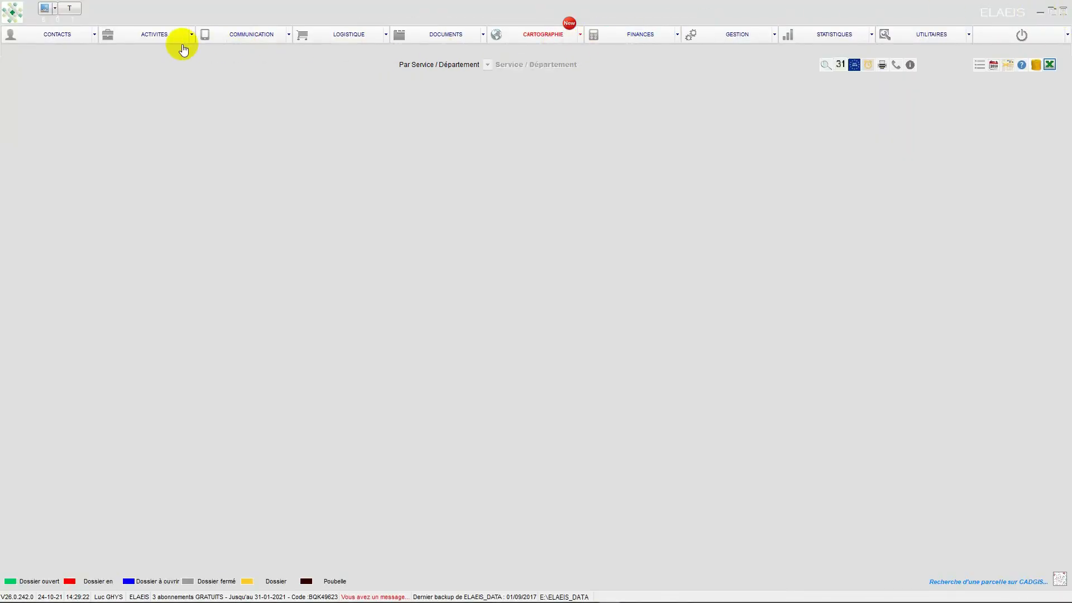
{"action": "left_click", "coordinate": [162, 32]}
{"action": "left_click", "coordinate": [17, 98]}
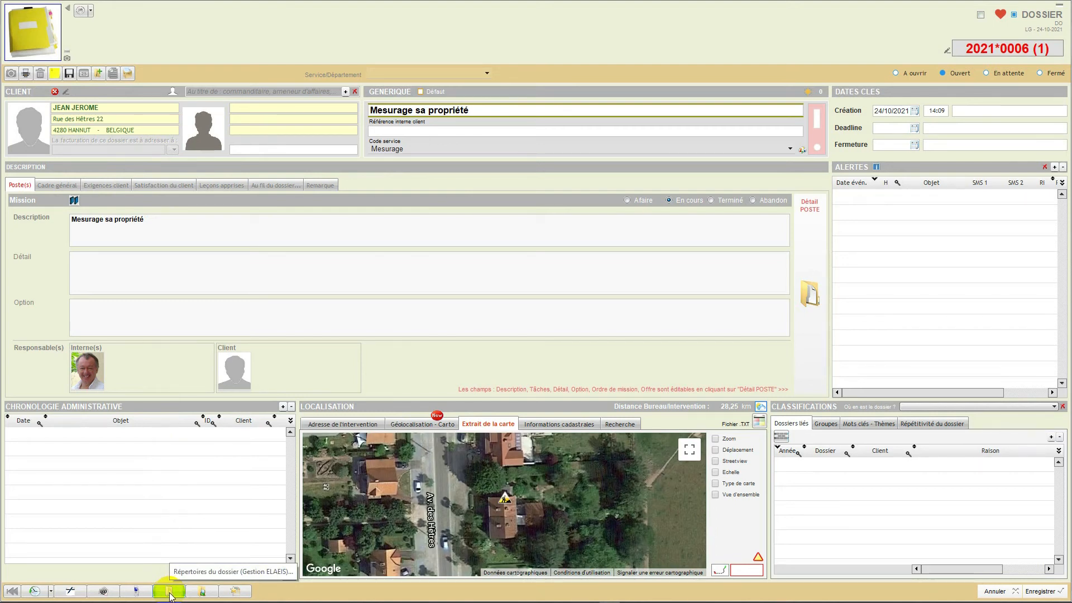
{"action": "left_click", "coordinate": [169, 591]}
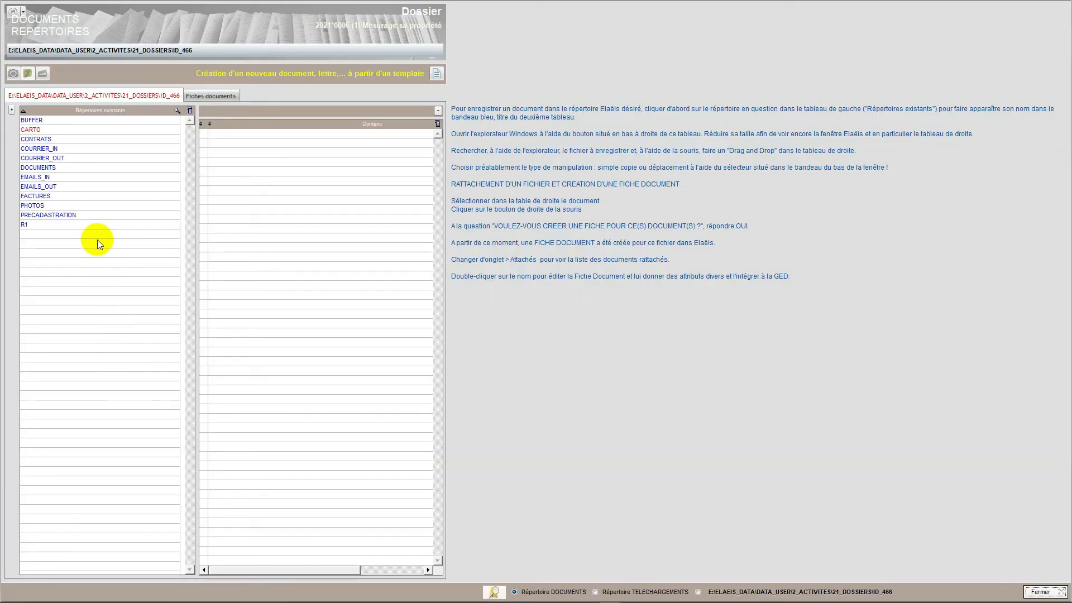
- Preview Maps.JPG and Image1.JPG in the dossier's CARTO directory, then close the directories and save the dossier
{"action": "left_click", "coordinate": [65, 158]}
{"action": "left_click", "coordinate": [45, 168]}
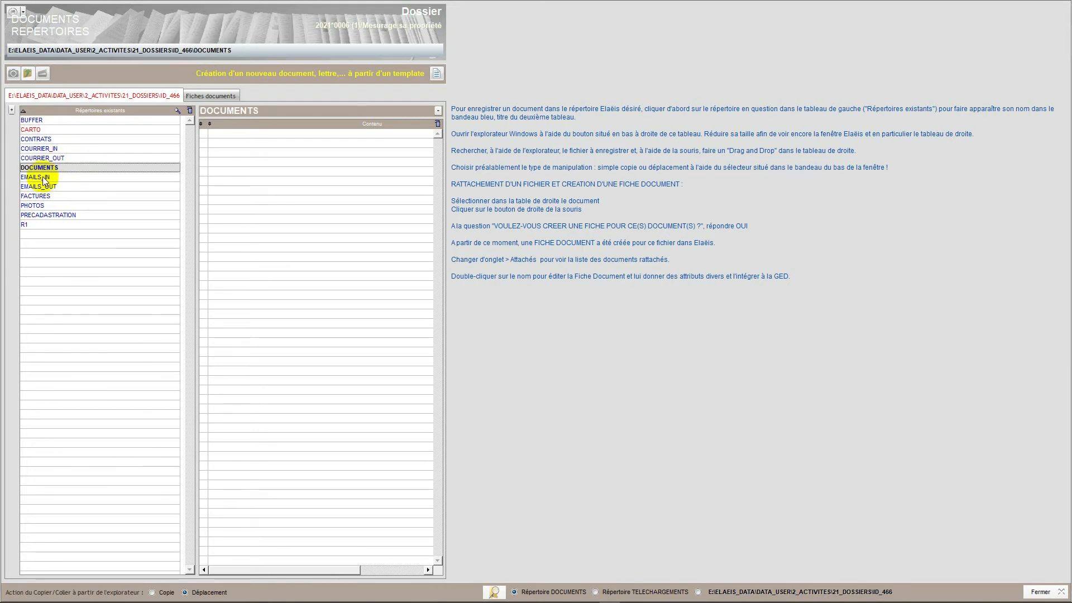
{"action": "left_click", "coordinate": [44, 179]}
{"action": "left_click", "coordinate": [40, 132]}
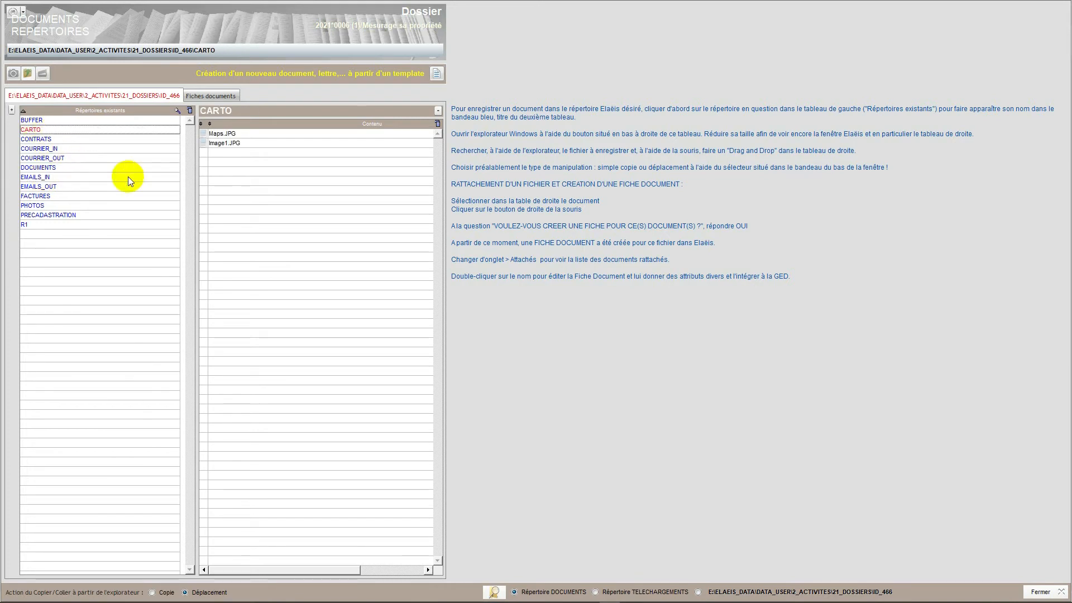
{"action": "left_click", "coordinate": [221, 135]}
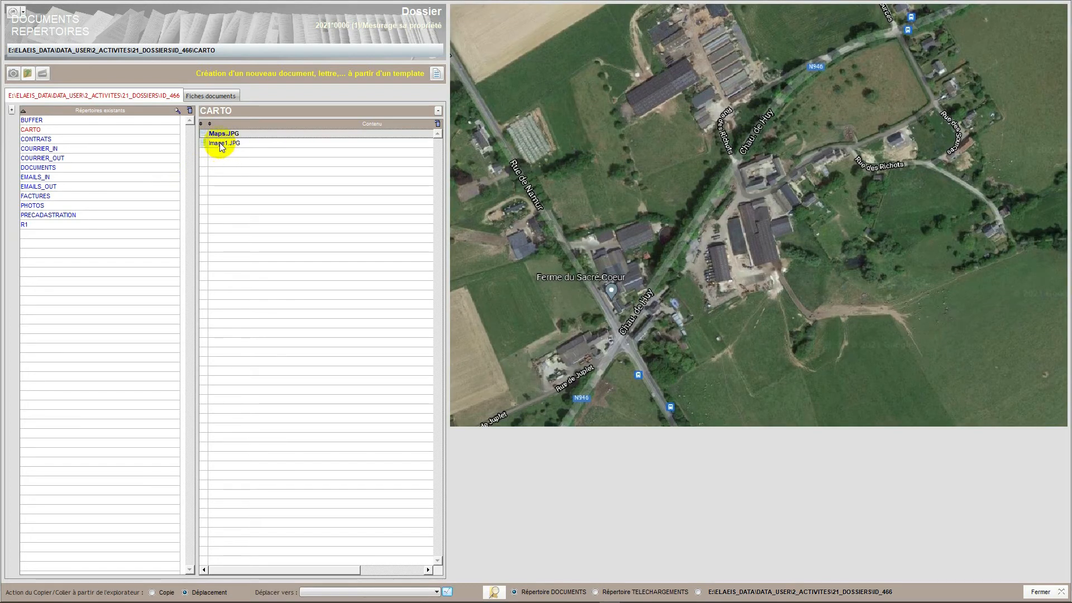
{"action": "left_click", "coordinate": [221, 147]}
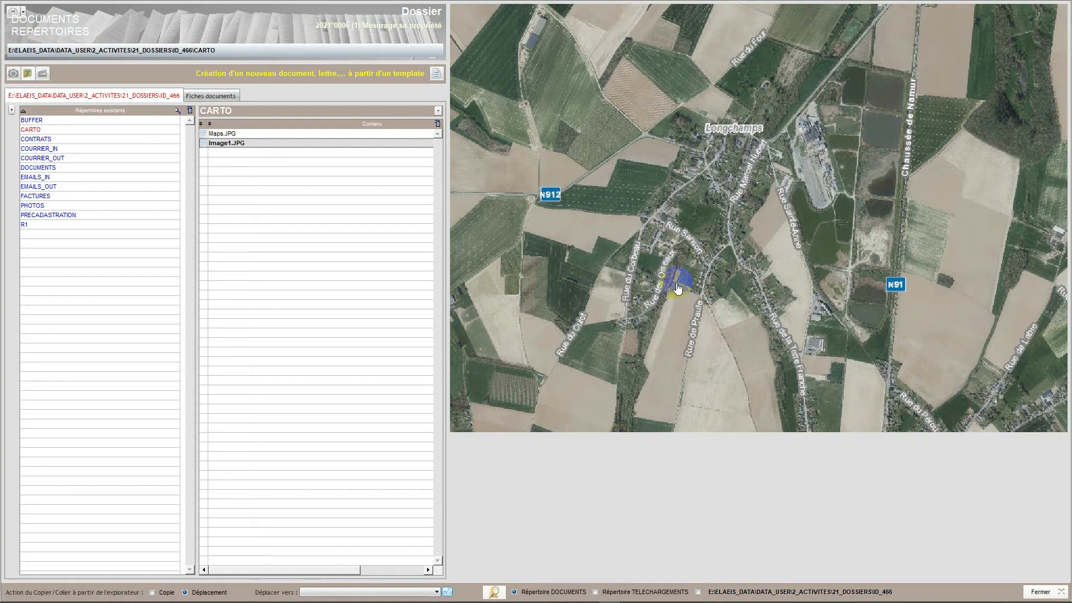
{"action": "left_click", "coordinate": [1047, 591]}
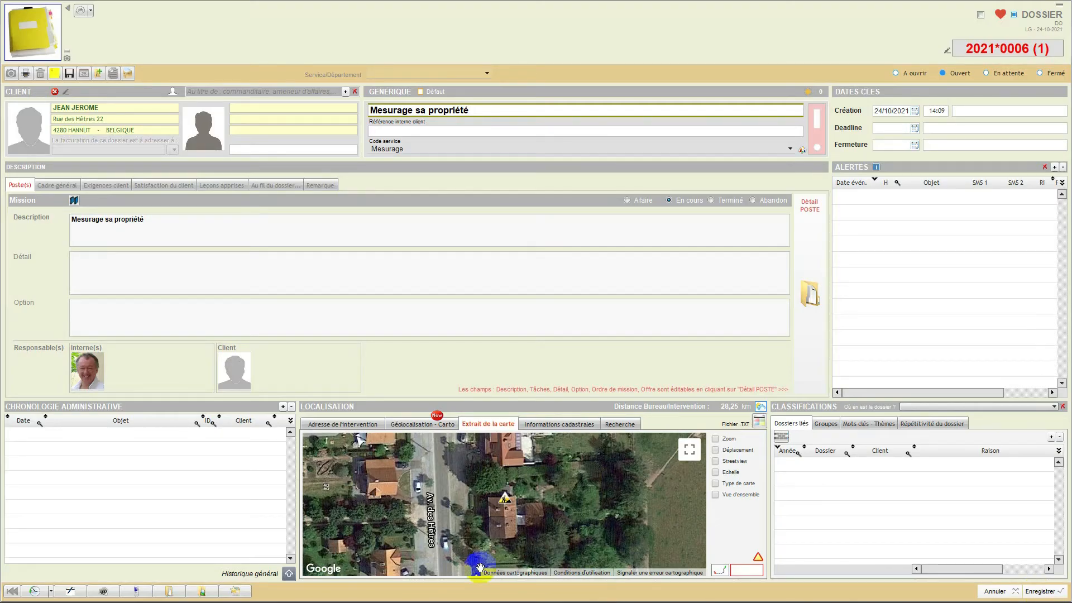
{"action": "left_click", "coordinate": [1036, 592]}
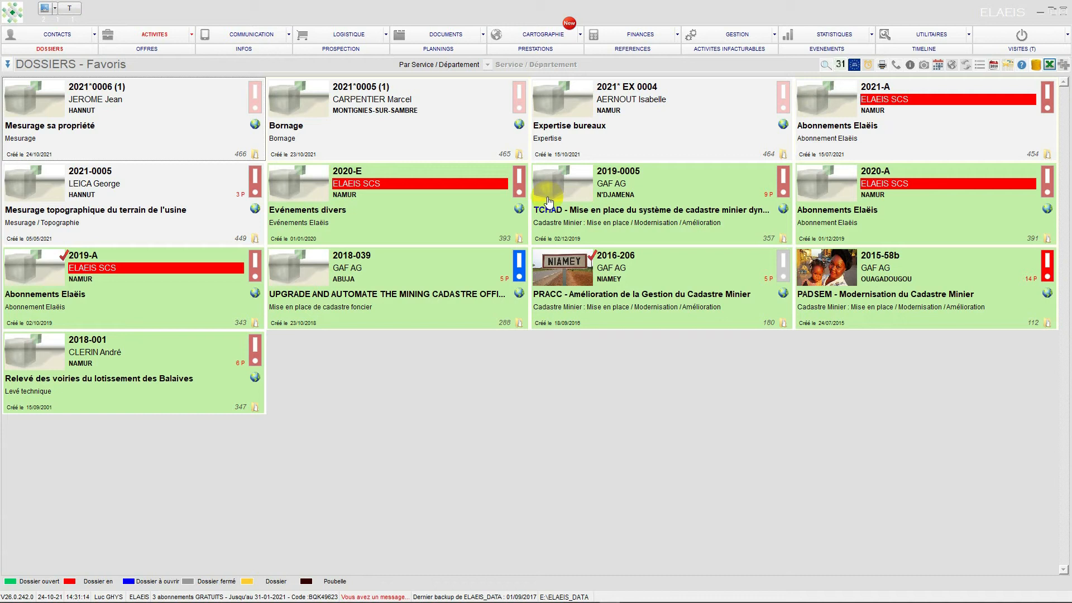
- Set the "Mesurage sa propriété" dossier's status to Fermé, accept marking its only poste as Terminé, and save the dossier
{"action": "left_click", "coordinate": [8, 64]}
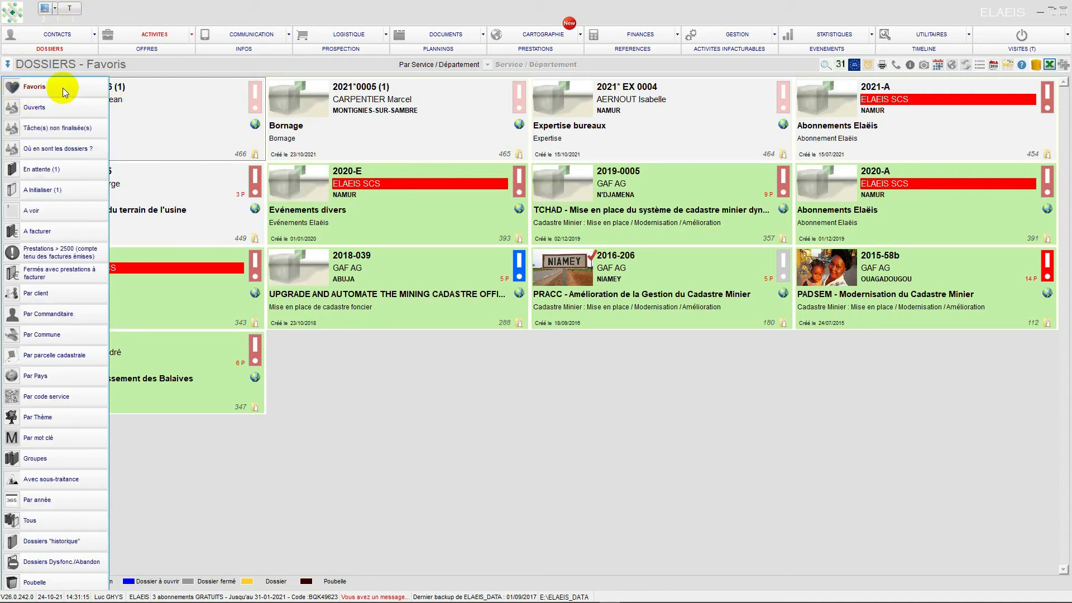
{"action": "left_click", "coordinate": [7, 64]}
{"action": "left_click", "coordinate": [35, 95]}
{"action": "double_click", "coordinate": [34, 96]}
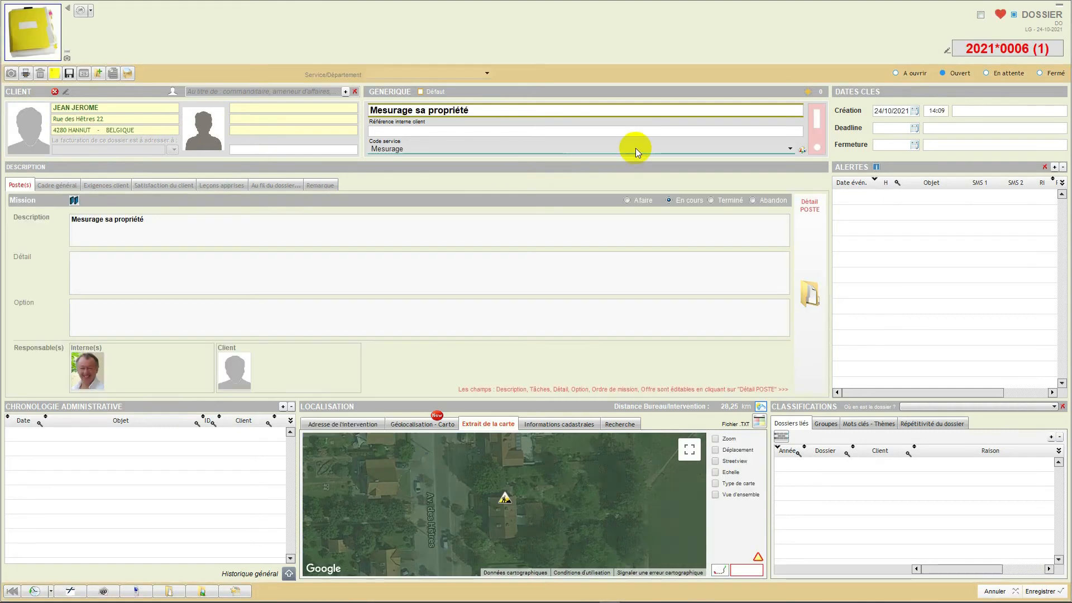
{"action": "left_click", "coordinate": [1040, 74]}
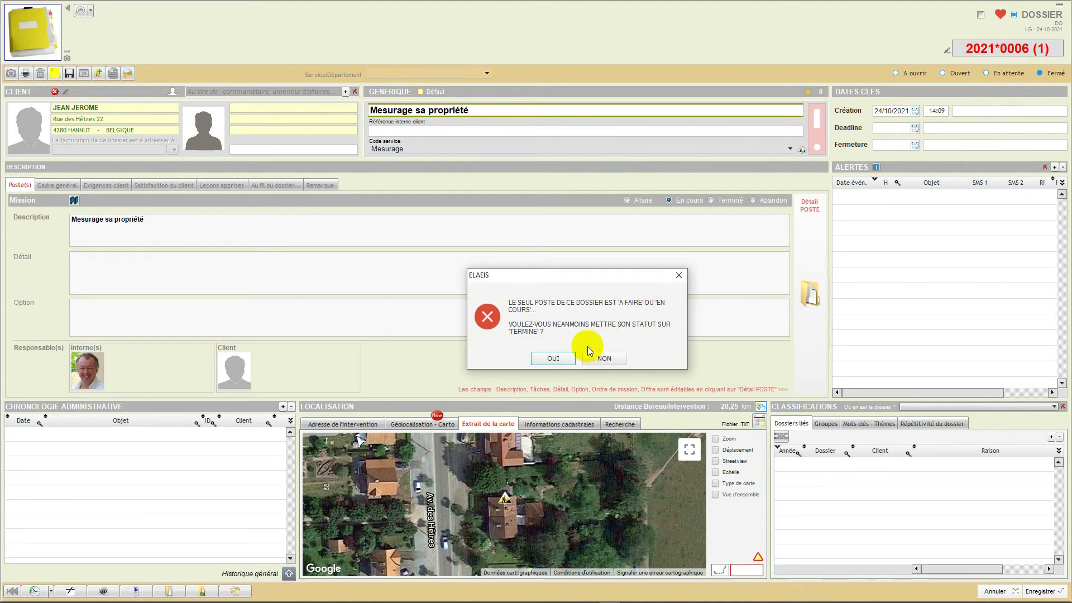
{"action": "left_click", "coordinate": [553, 359]}
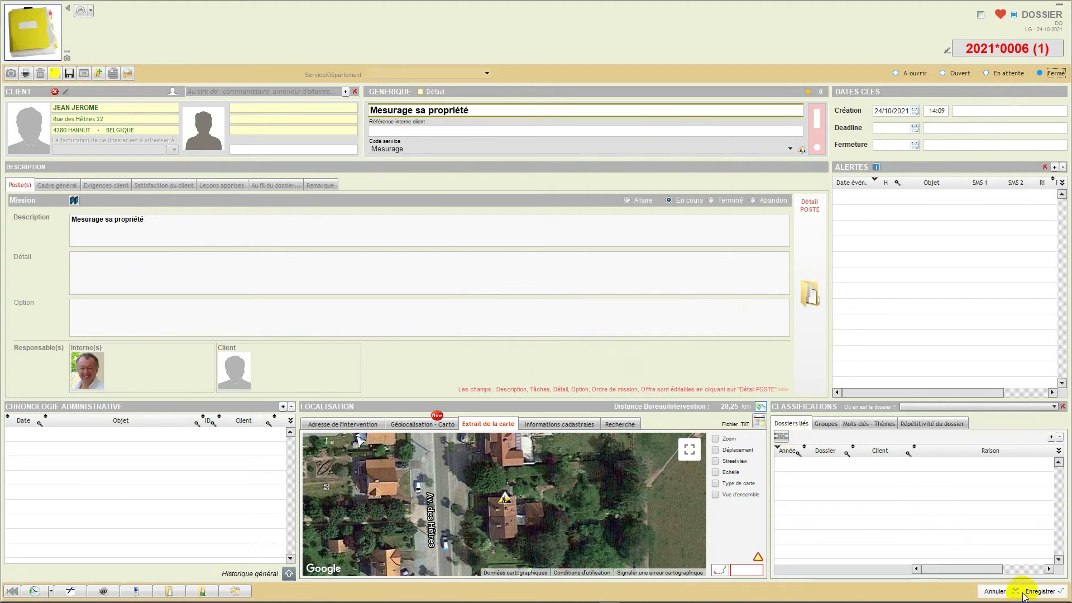
{"action": "left_click", "coordinate": [1037, 594]}
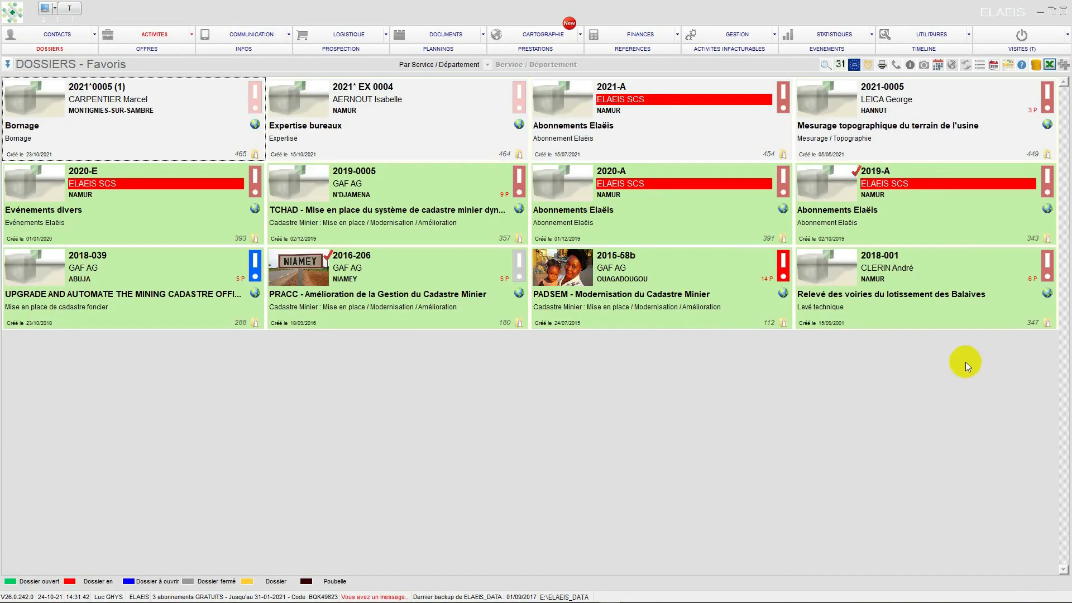
- Open the ELAEIS user record from the utilities and display the rooms of the Siège social
{"action": "left_click", "coordinate": [160, 42]}
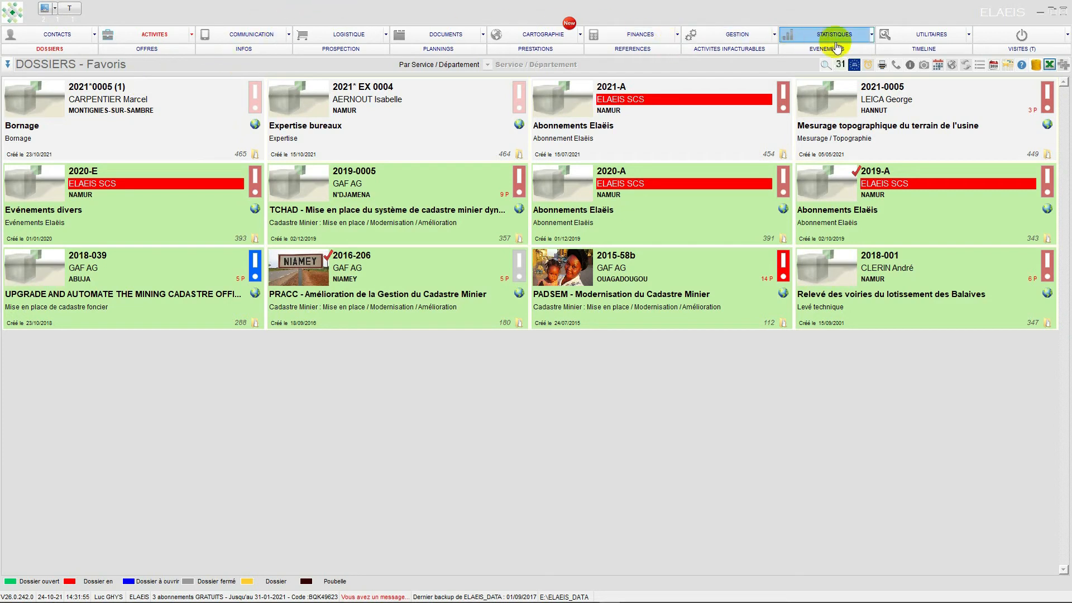
{"action": "left_click", "coordinate": [907, 38]}
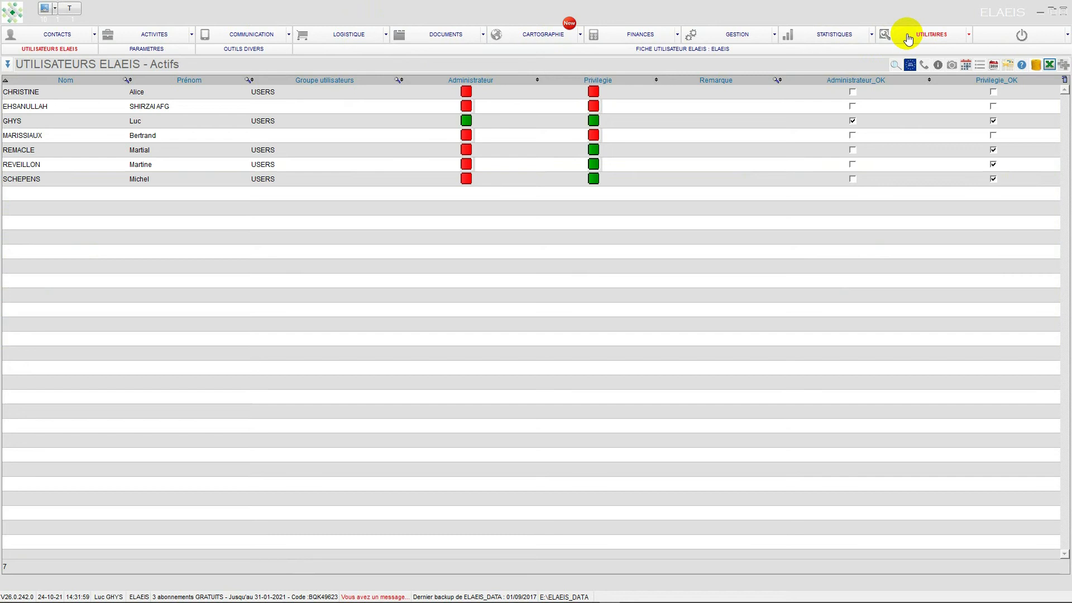
{"action": "left_click", "coordinate": [699, 48]}
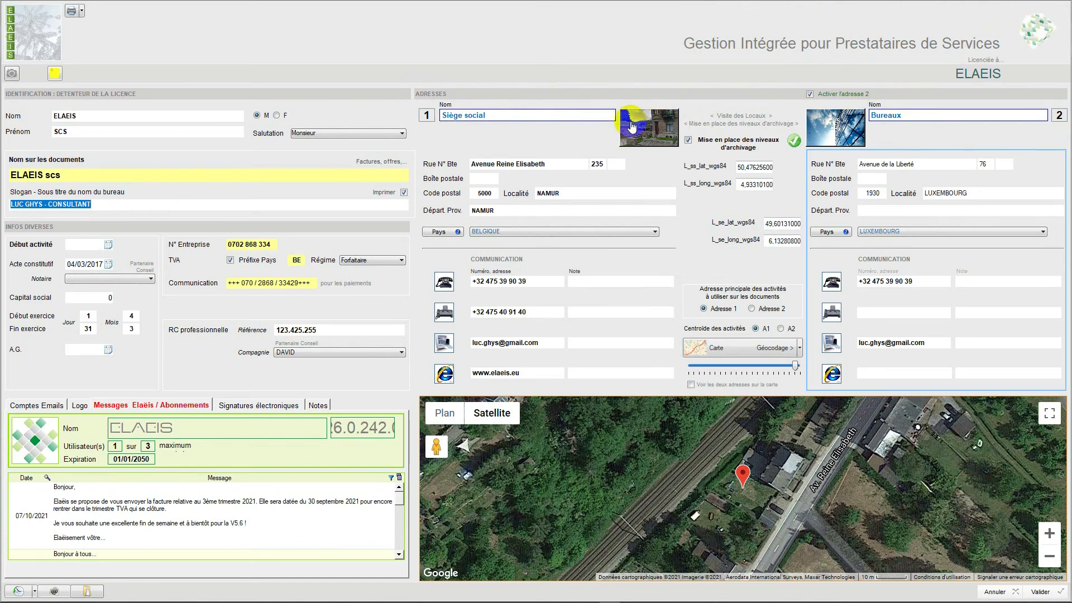
{"action": "left_click", "coordinate": [647, 130]}
{"action": "left_click", "coordinate": [658, 140]}
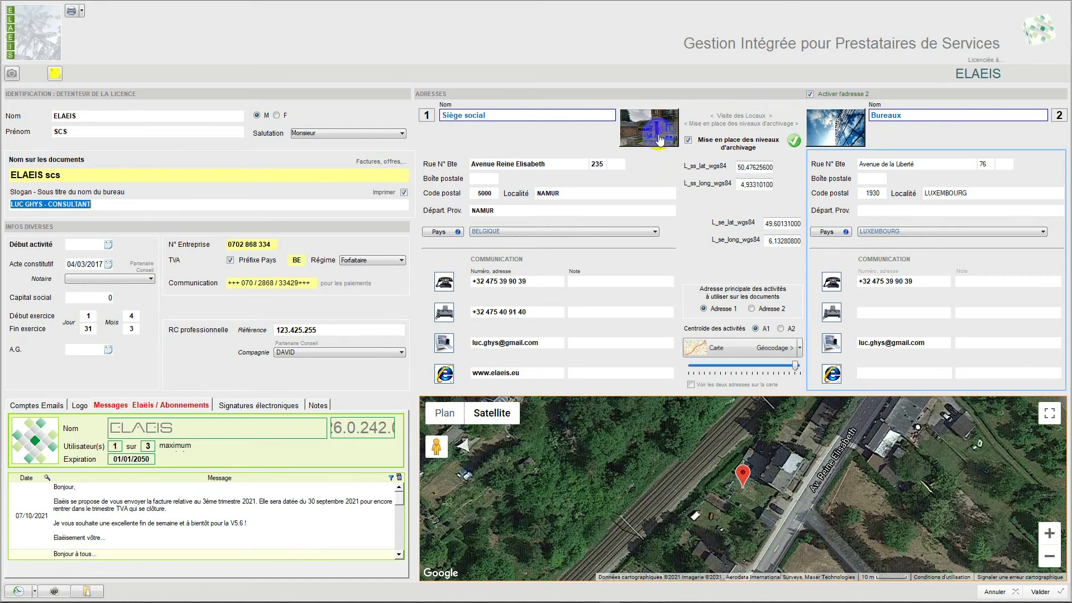
{"action": "left_click", "coordinate": [660, 139]}
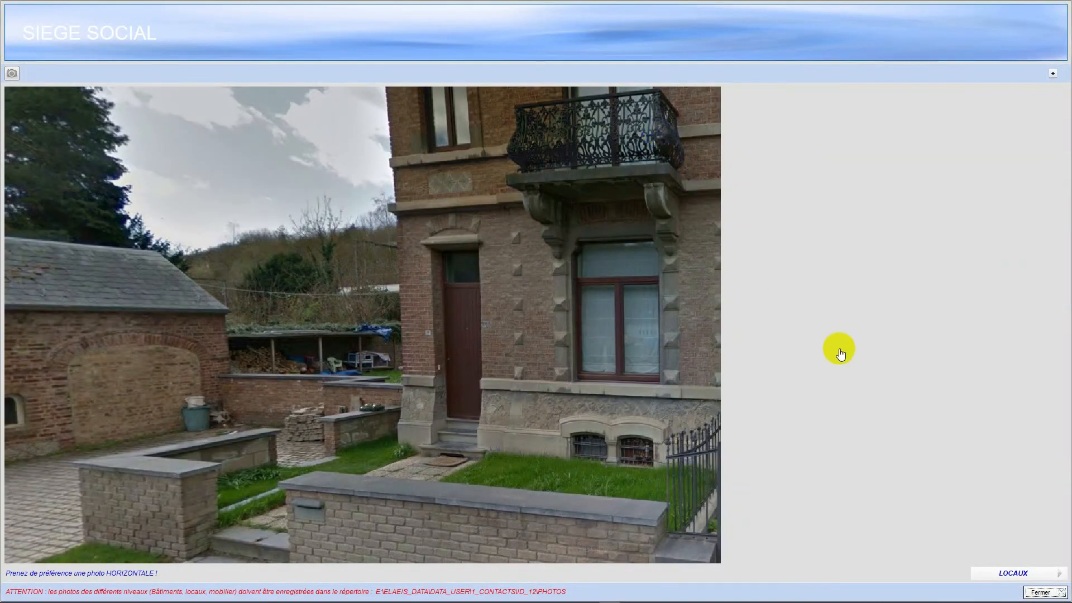
{"action": "left_click", "coordinate": [1014, 574]}
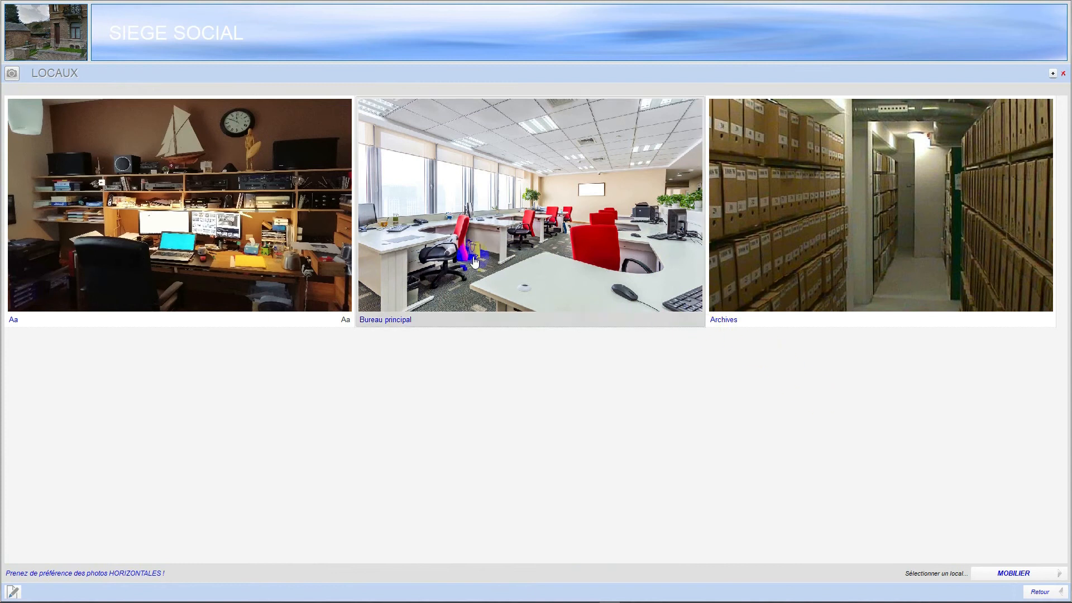
- Display the furniture of the Archives room and the filing units of shelf E3
{"action": "left_click", "coordinate": [223, 190]}
{"action": "left_click", "coordinate": [806, 231]}
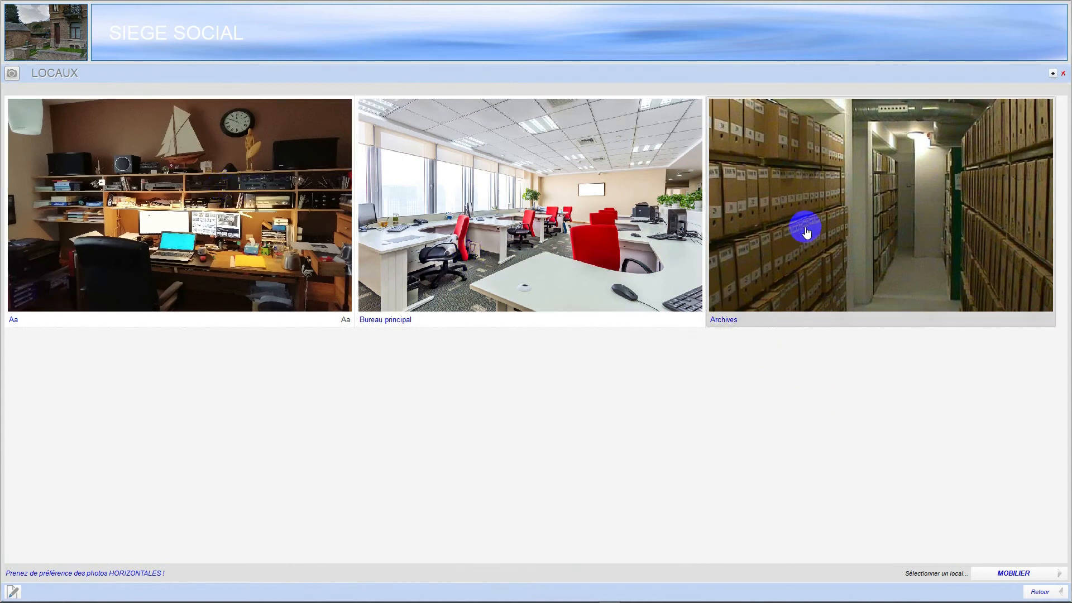
{"action": "left_click", "coordinate": [806, 232]}
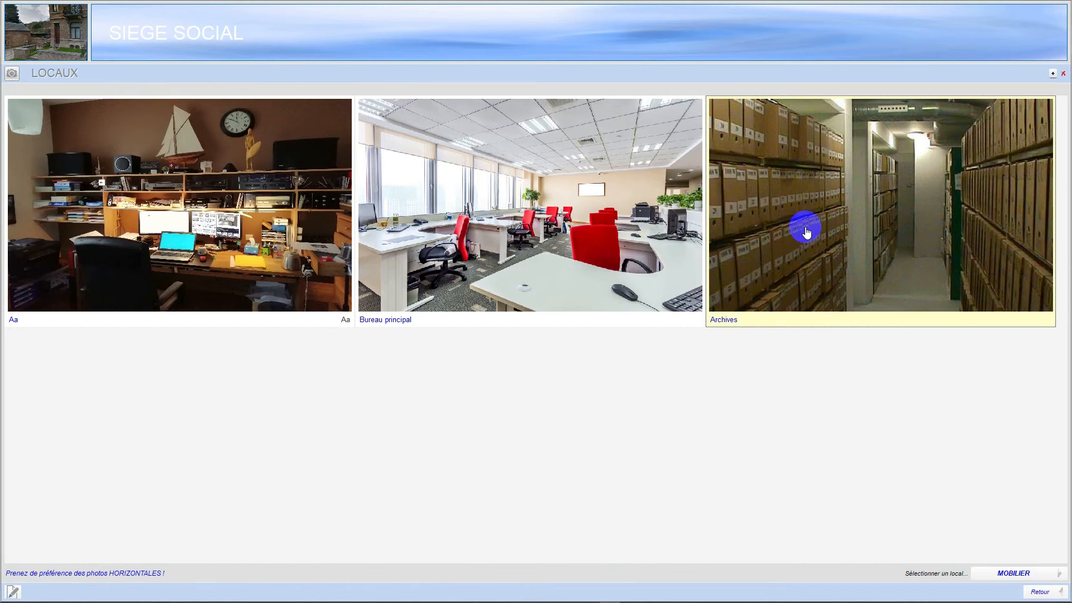
{"action": "left_click", "coordinate": [1009, 575]}
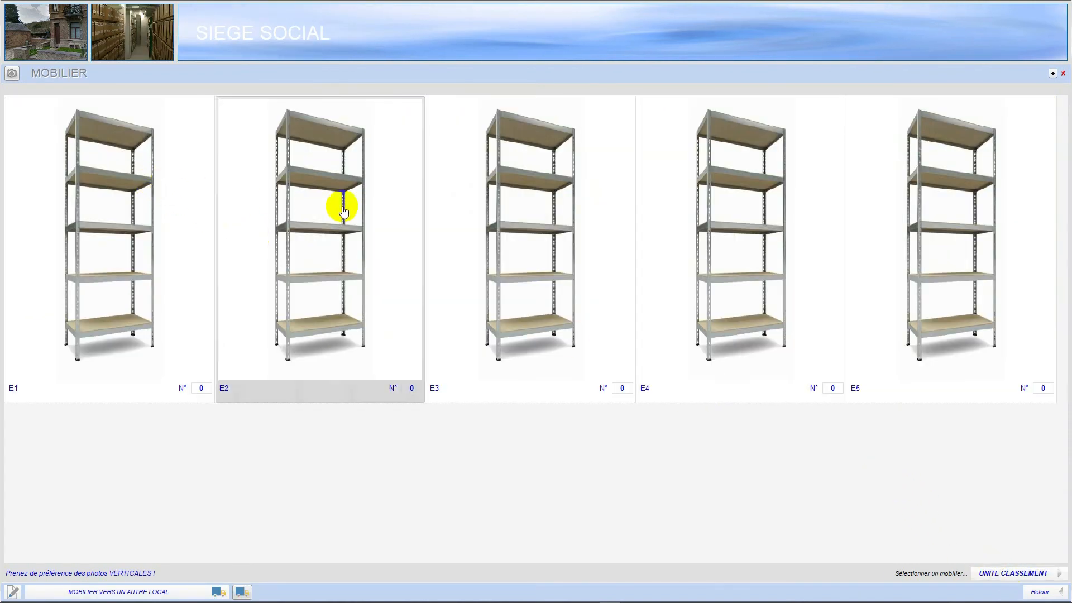
{"action": "left_click", "coordinate": [597, 225]}
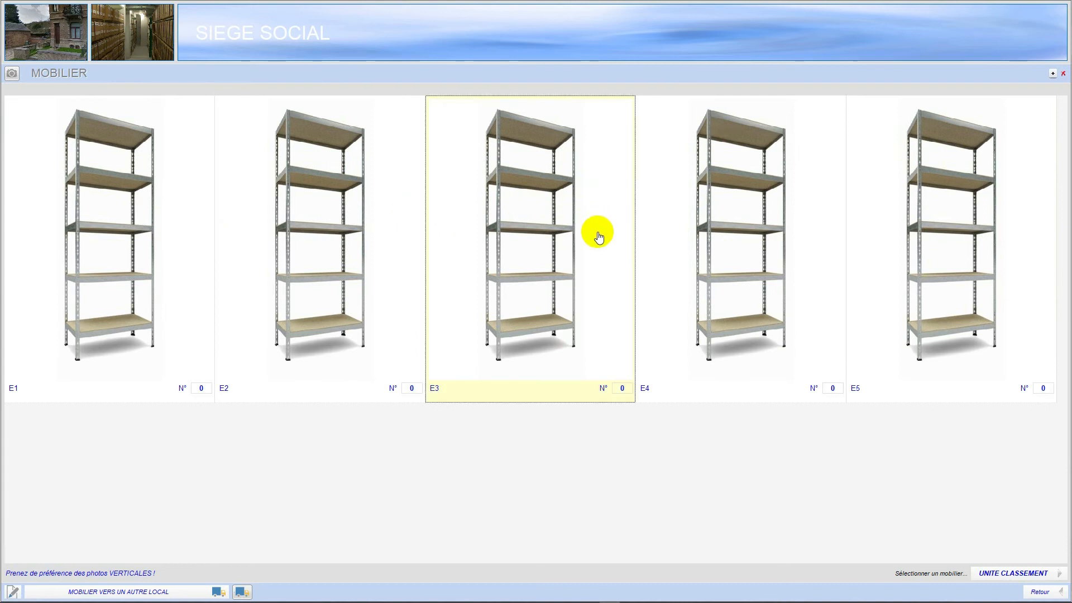
{"action": "left_click", "coordinate": [998, 575]}
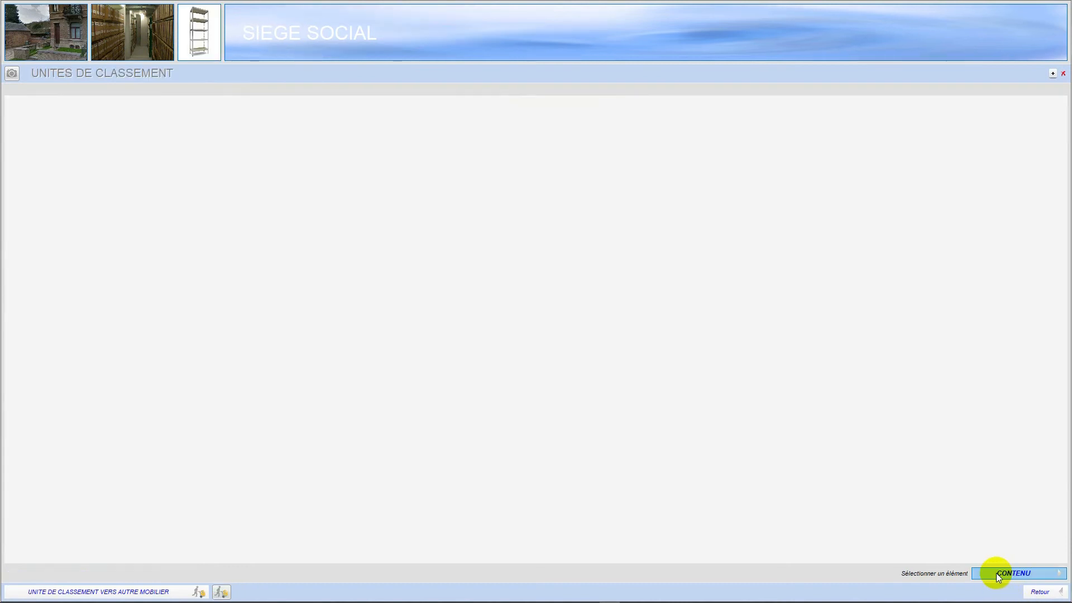
- Display the filing units of shelf E1, then close the premises views and the ELAEIS user record without validating
{"action": "left_click", "coordinate": [1039, 592]}
{"action": "left_click", "coordinate": [159, 206]}
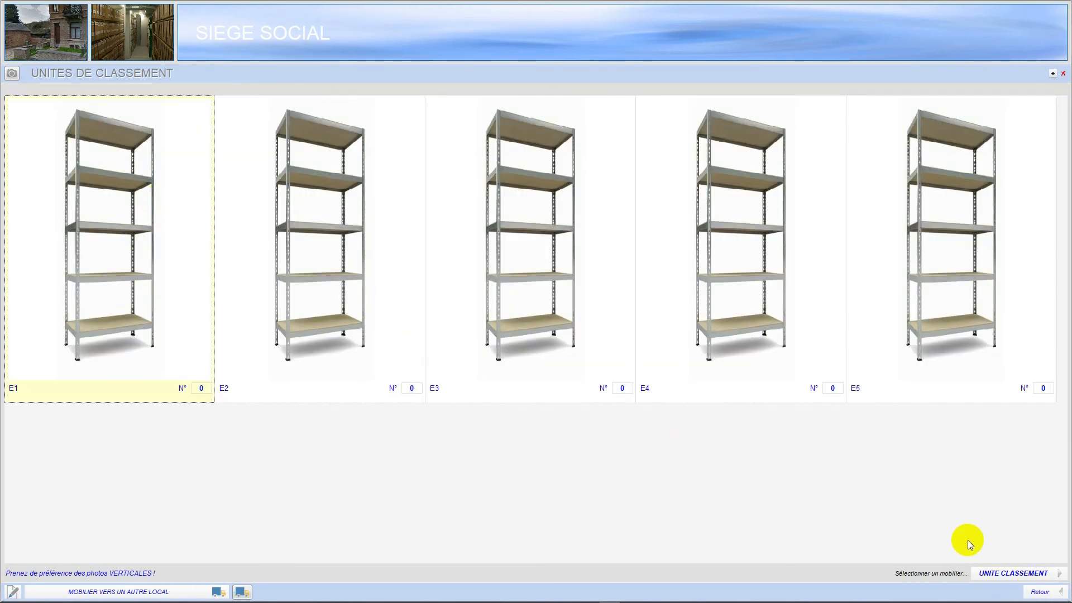
{"action": "left_click", "coordinate": [987, 575]}
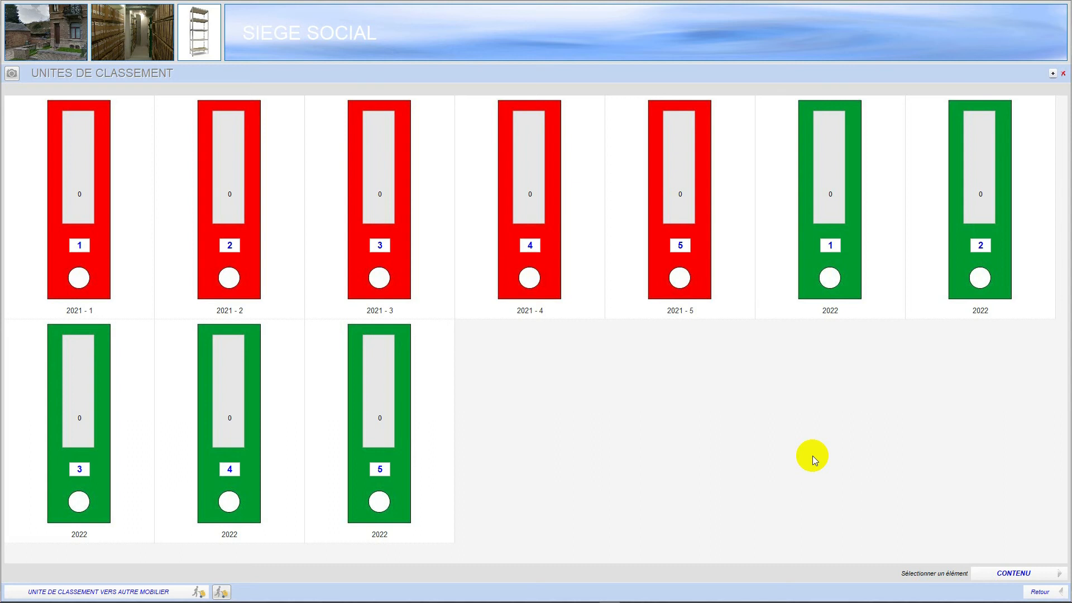
{"action": "left_click", "coordinate": [1048, 594]}
{"action": "left_click", "coordinate": [1049, 596]}
{"action": "left_click", "coordinate": [1049, 596]}
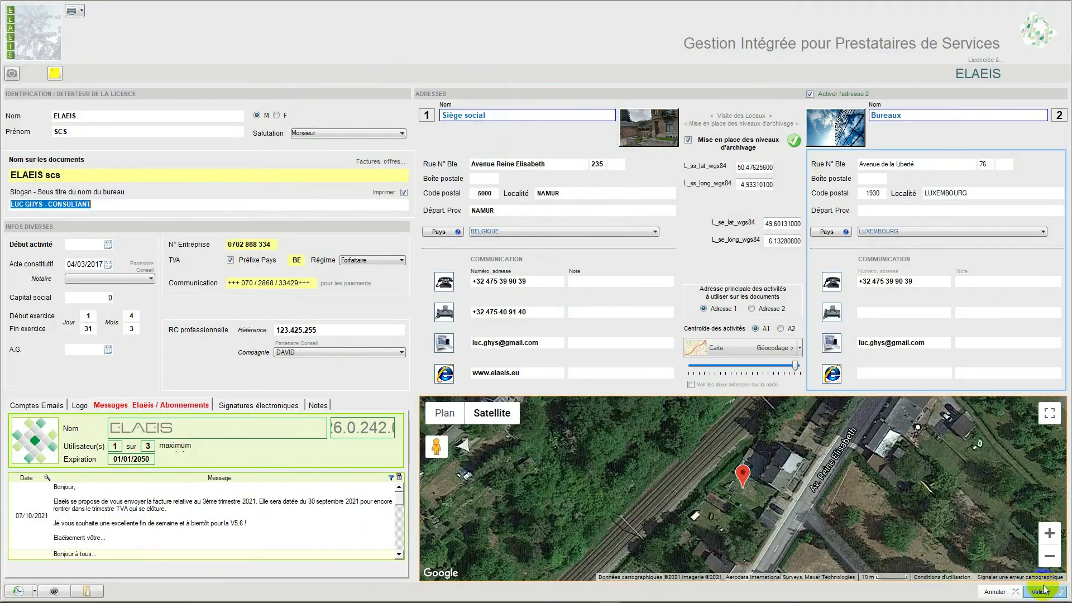
{"action": "left_click", "coordinate": [1001, 593]}
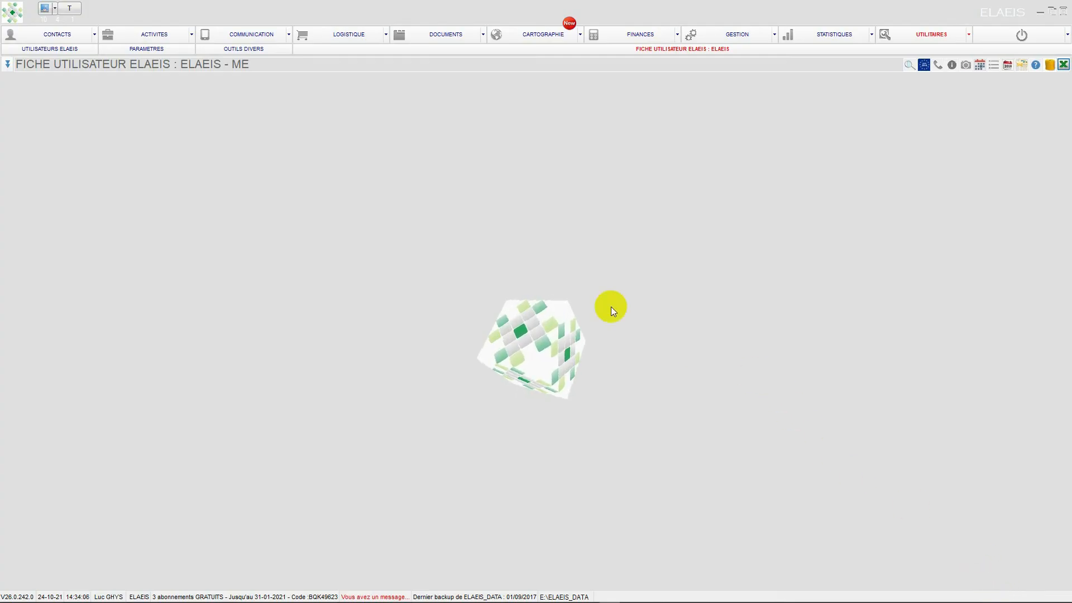
- From the dossiers view, search the ELAEIS data for the client's name and close the search
{"action": "left_click", "coordinate": [175, 44]}
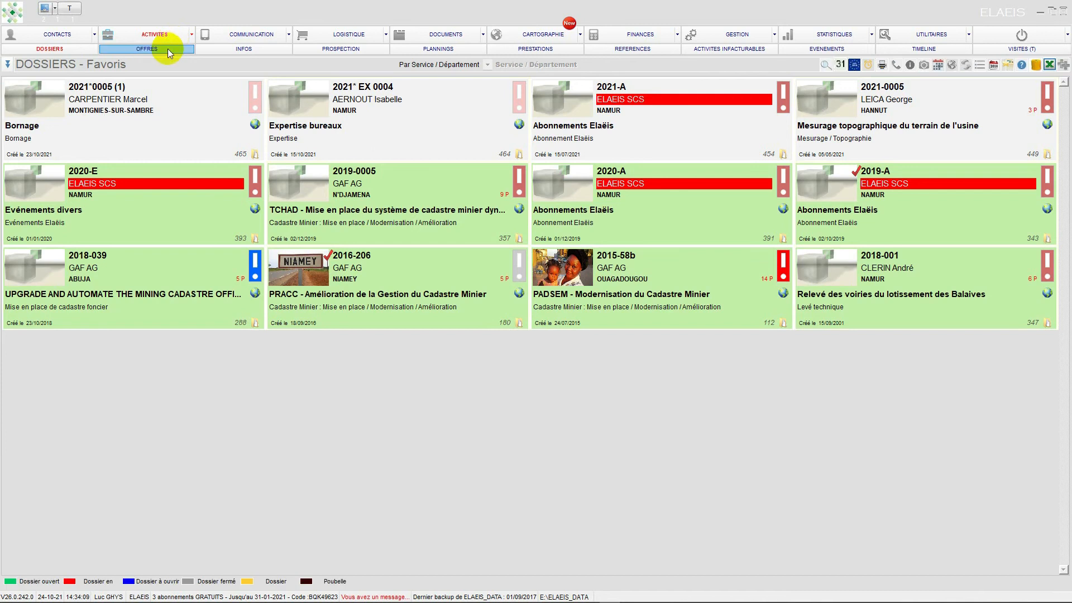
{"action": "left_click", "coordinate": [825, 64]}
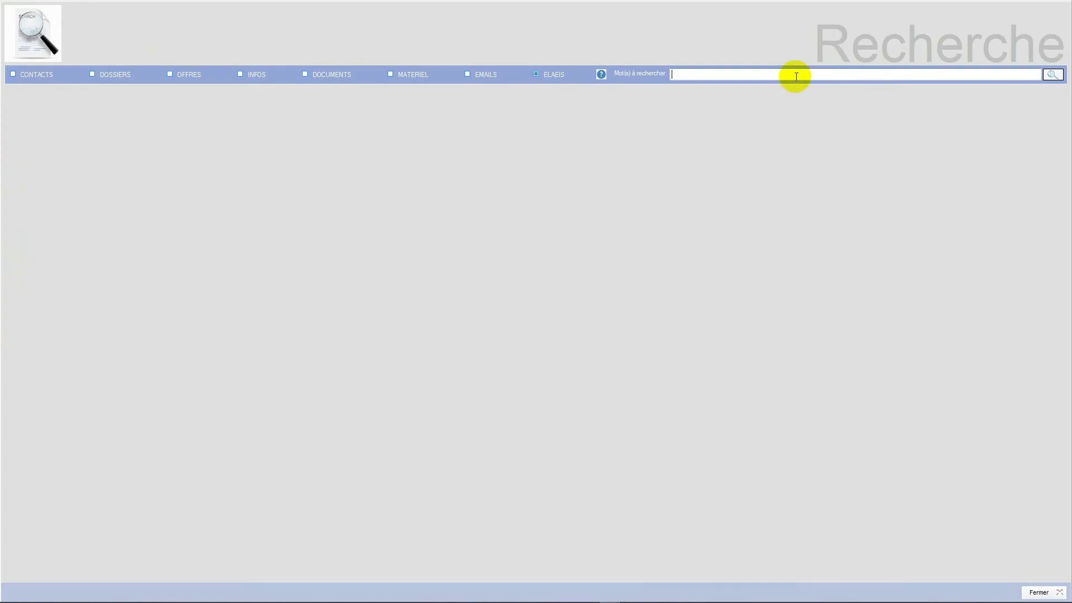
{"action": "type", "text": "jerome"}
{"action": "key", "text": "Return"}
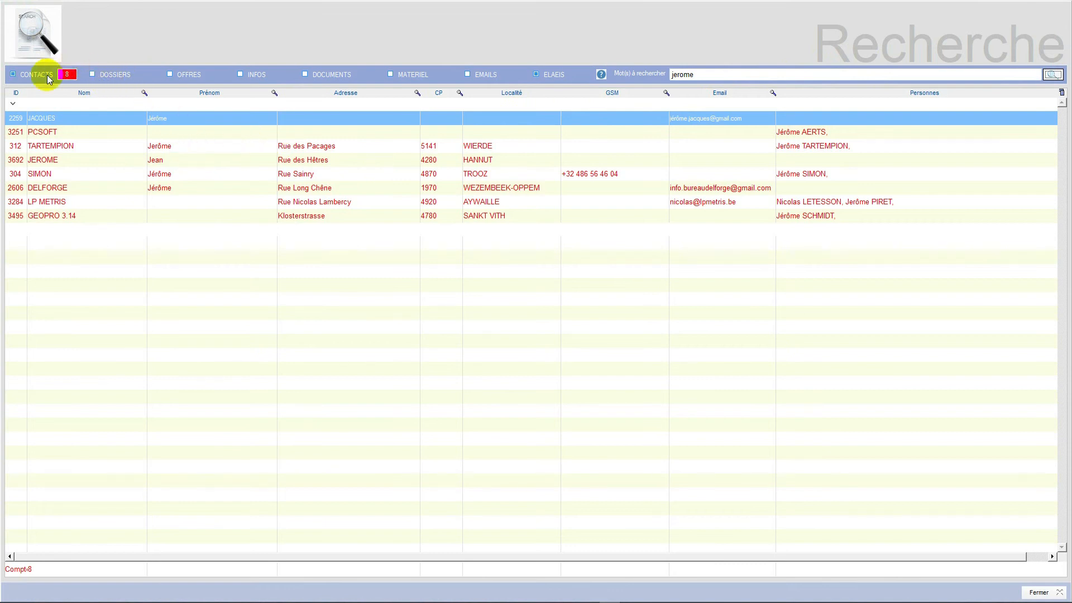
{"action": "left_click", "coordinate": [1036, 594]}
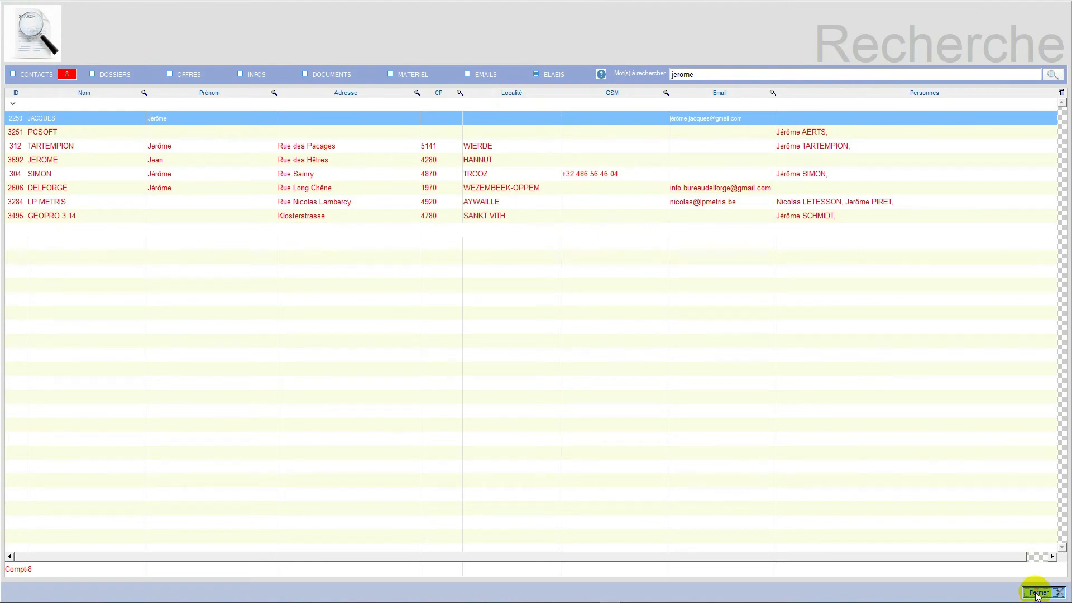
- List all dossiers and open the record of the closed "Mesurage sa propriété" dossier without changing its status
{"action": "left_click", "coordinate": [8, 64]}
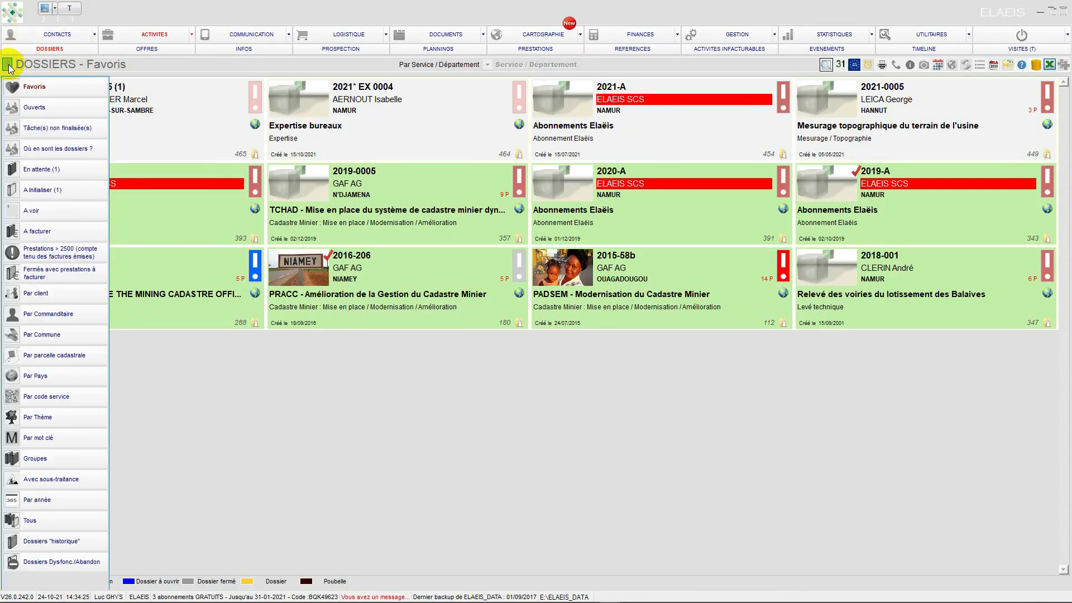
{"action": "left_click", "coordinate": [54, 522]}
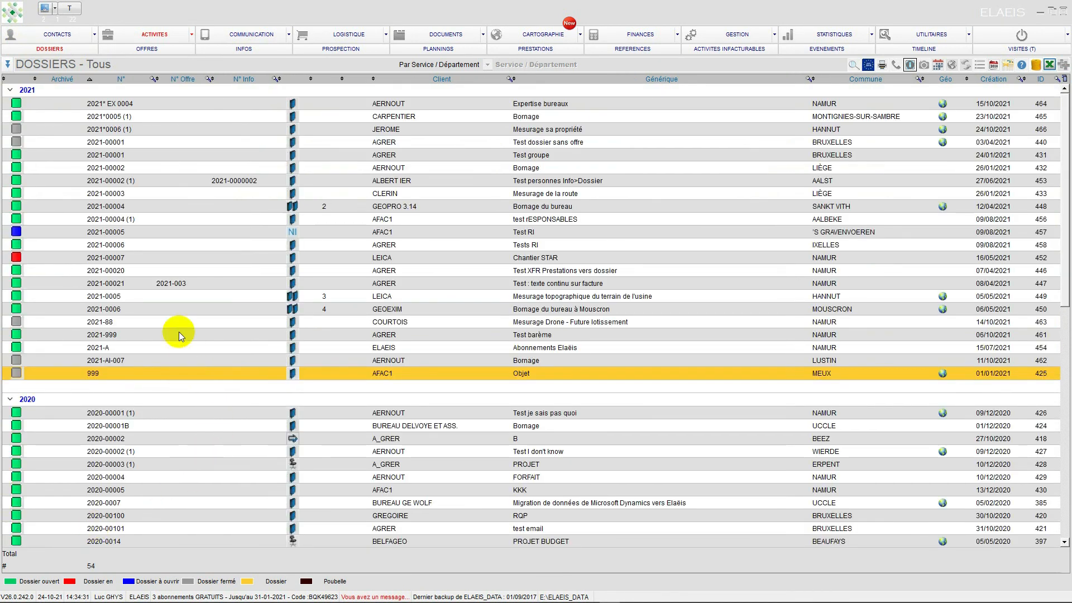
{"action": "left_click", "coordinate": [102, 131]}
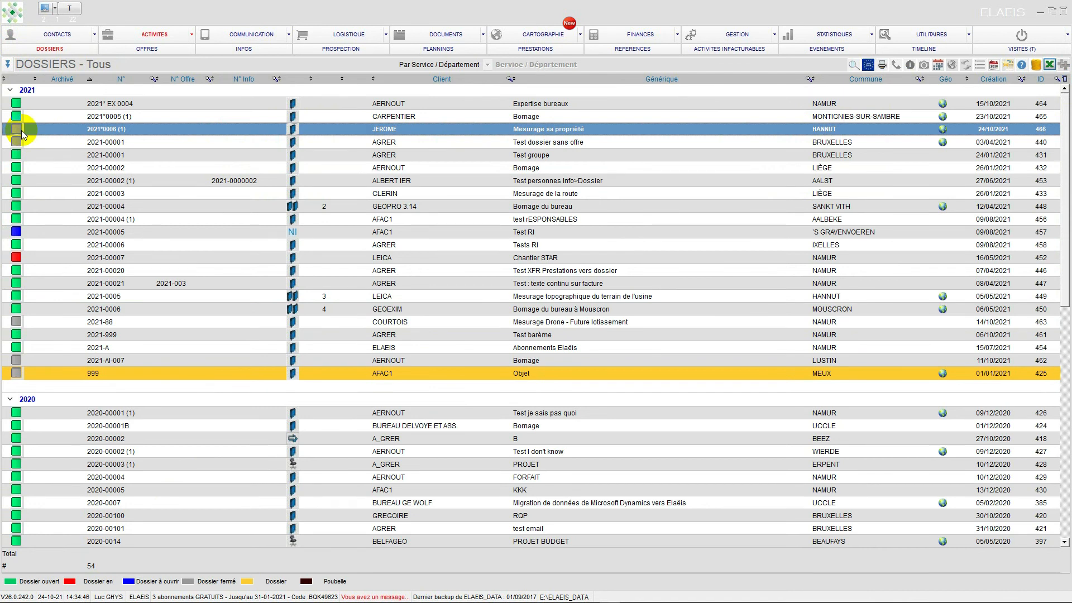
{"action": "double_click", "coordinate": [461, 130]}
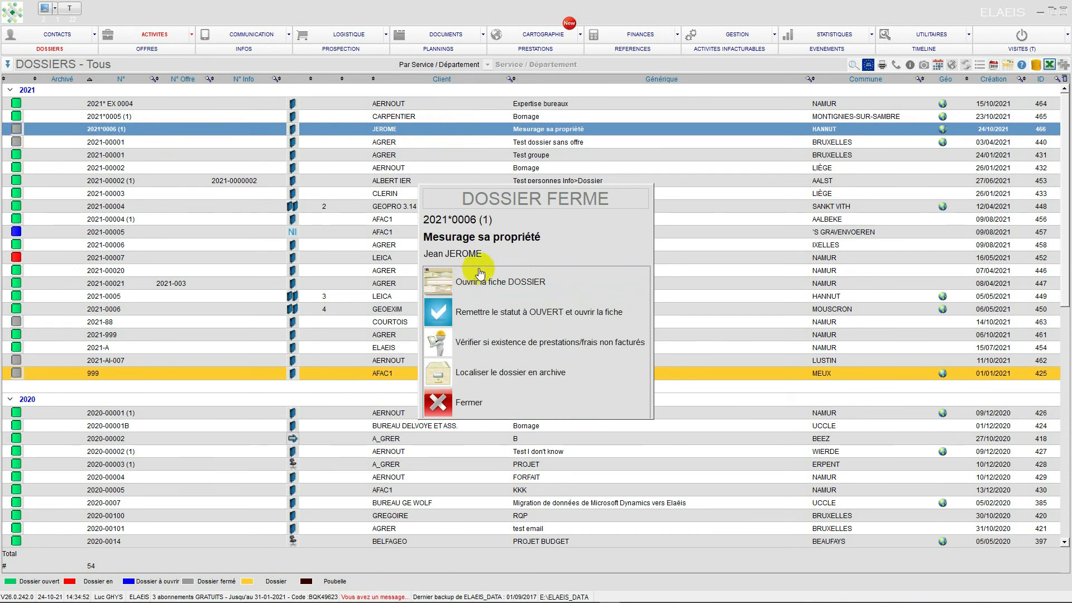
{"action": "left_click", "coordinate": [448, 289]}
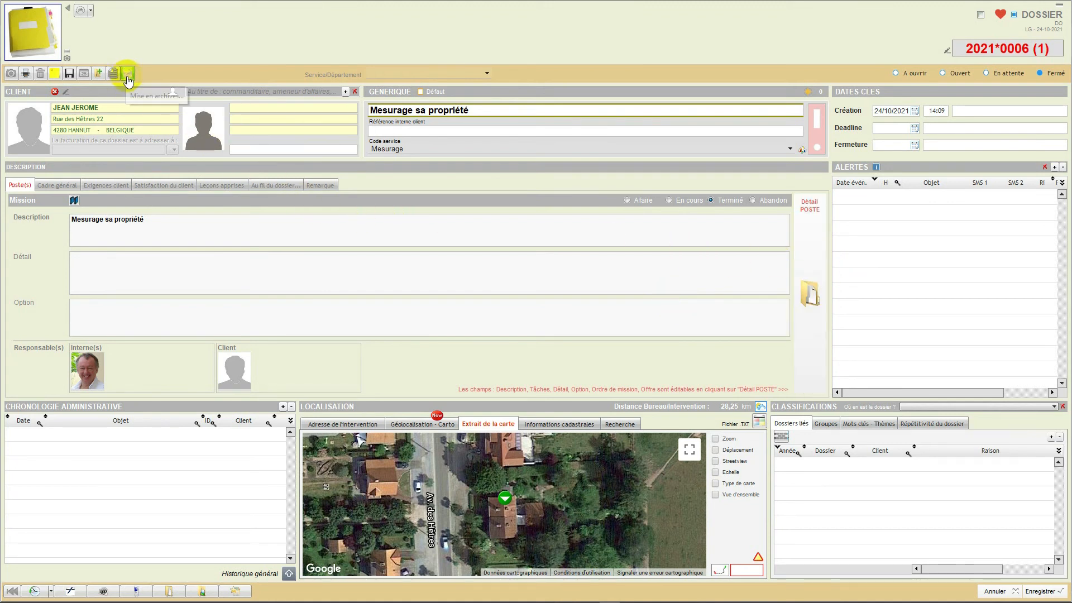
- Start physically archiving the "Mesurage sa propriété" dossier and display the filing units of shelf E1 in the head office's Archives room
{"action": "left_click", "coordinate": [128, 77]}
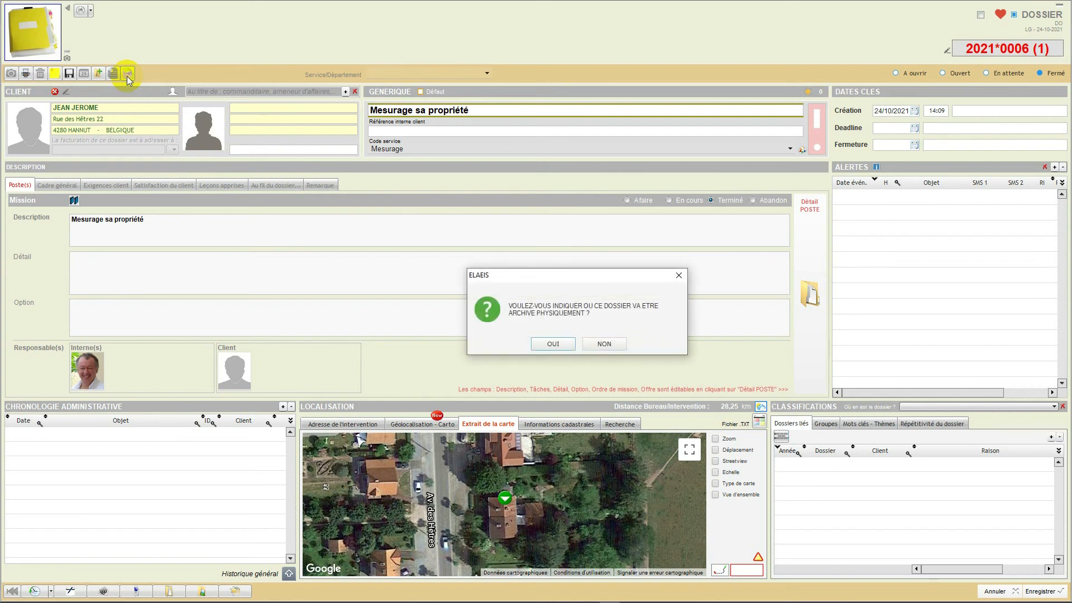
{"action": "left_click", "coordinate": [543, 344]}
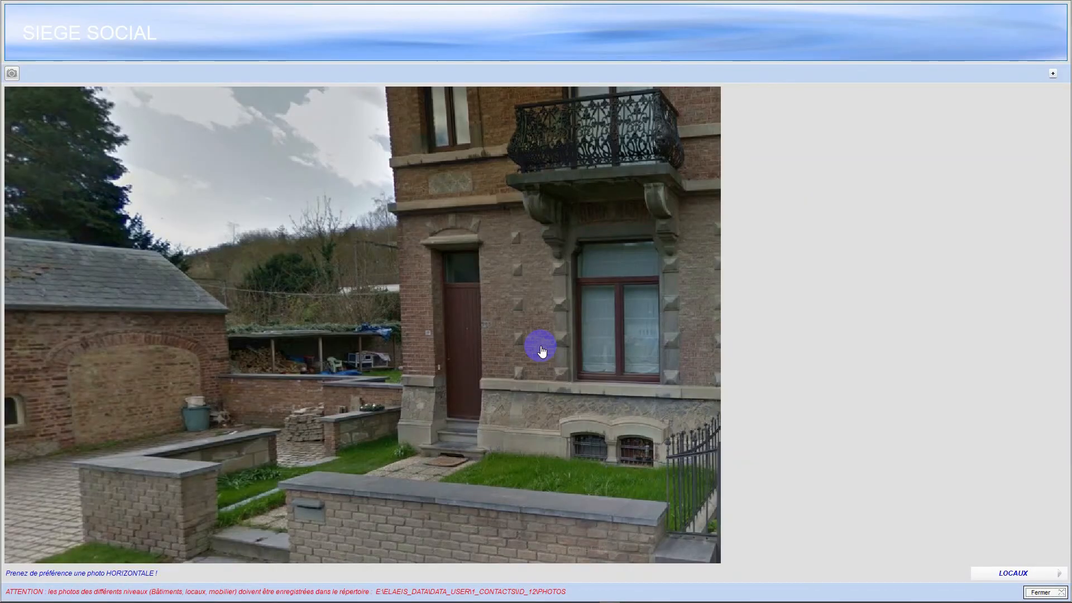
{"action": "left_click", "coordinate": [1005, 573]}
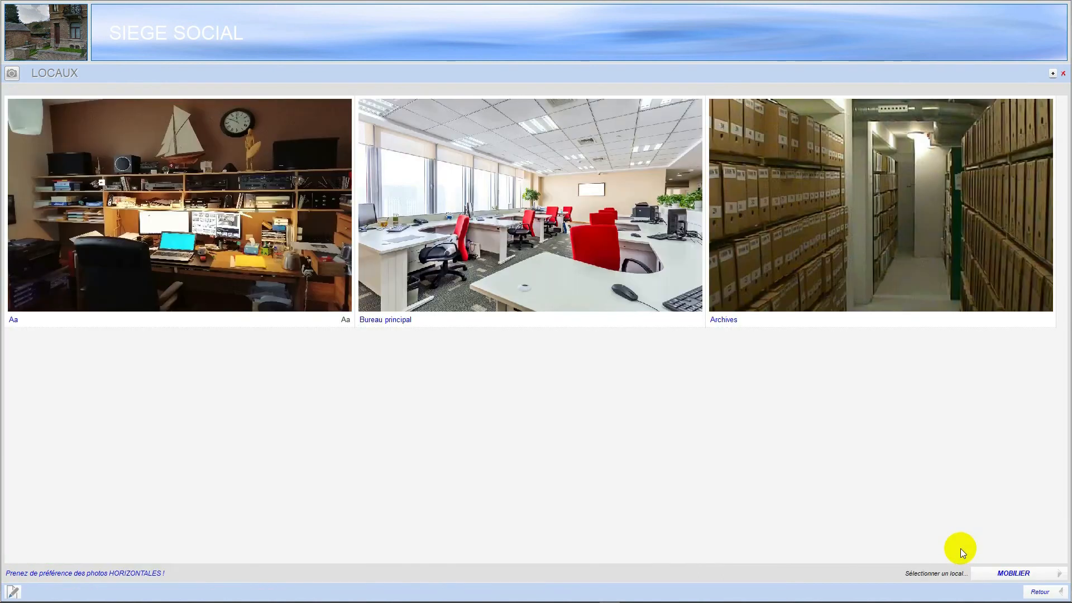
{"action": "left_click", "coordinate": [885, 246]}
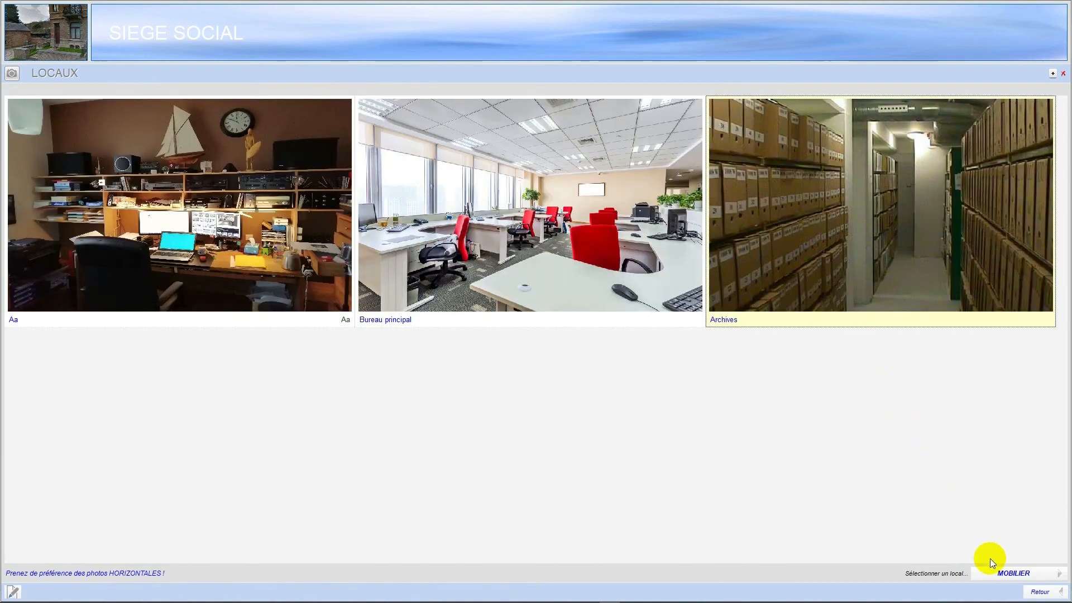
{"action": "left_click", "coordinate": [995, 574]}
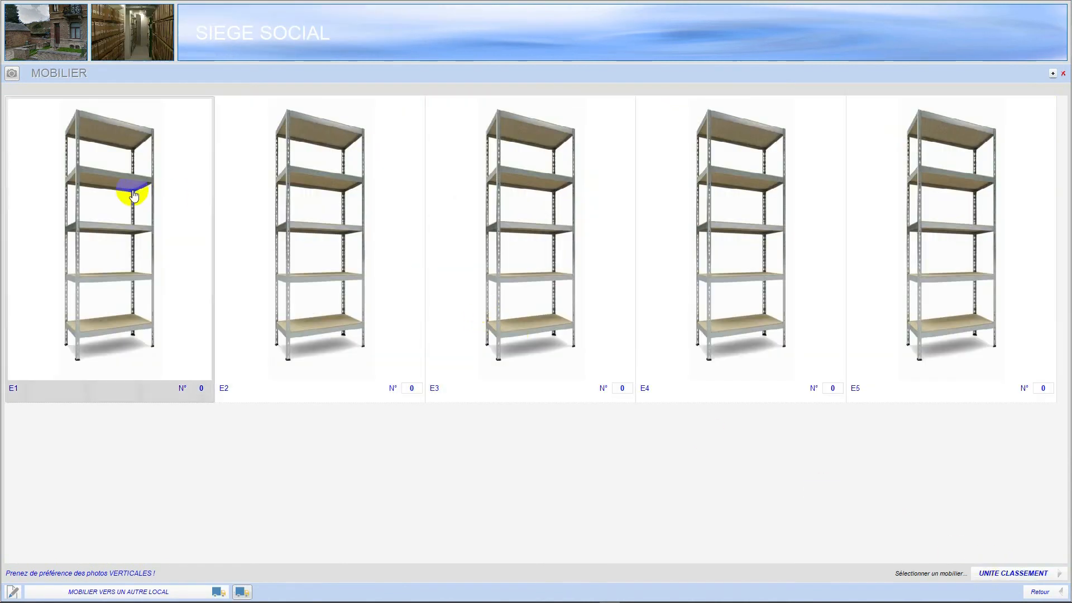
{"action": "left_click", "coordinate": [132, 195]}
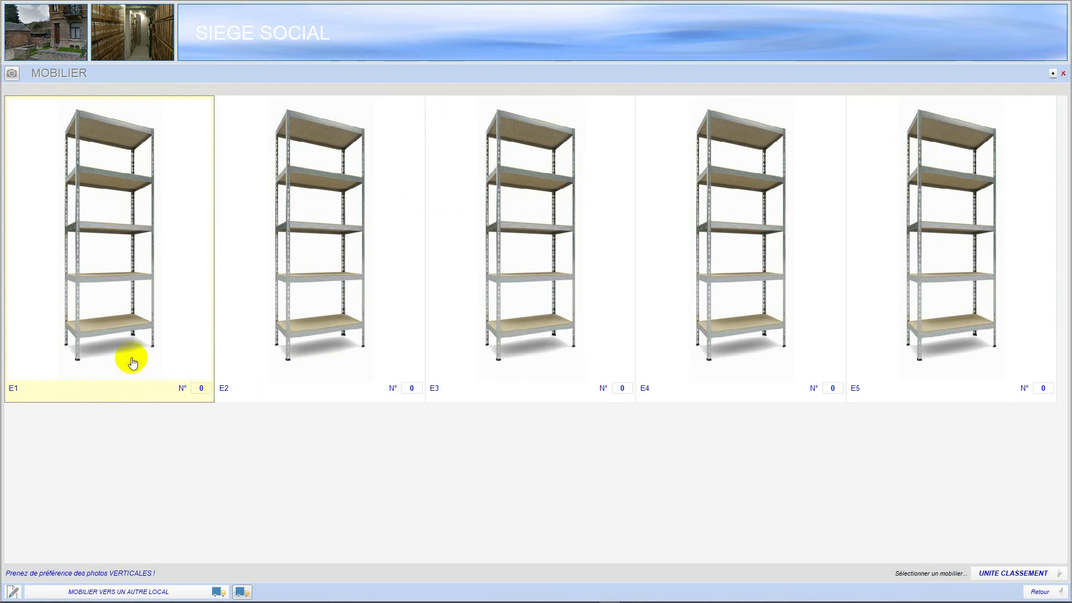
{"action": "left_click", "coordinate": [975, 575]}
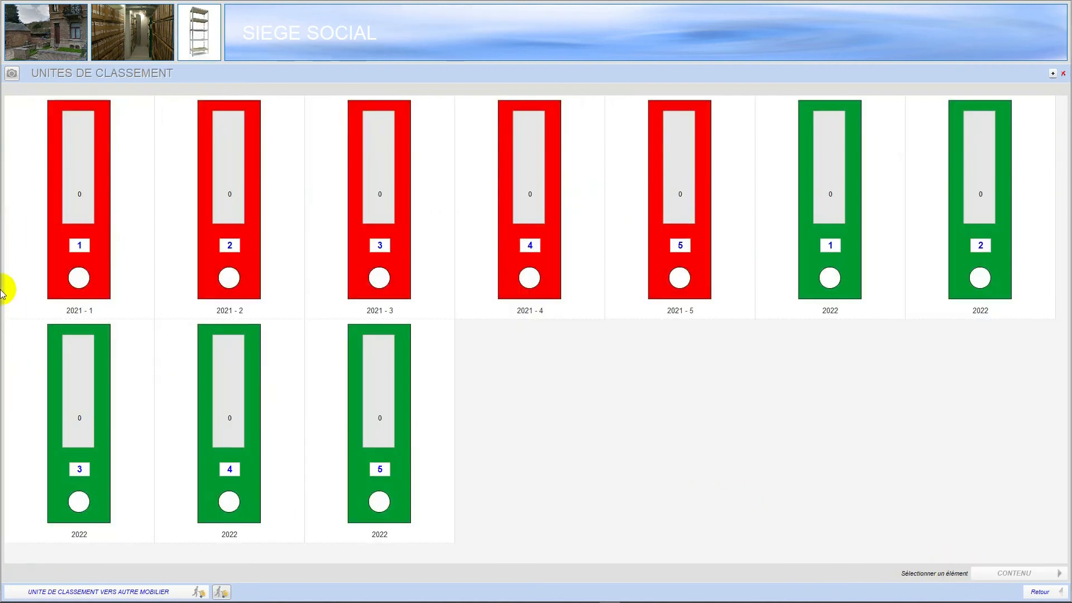
- Add the dossier to the red filing unit 2021 - 5 and return to the dossiers list
{"action": "left_click", "coordinate": [235, 351]}
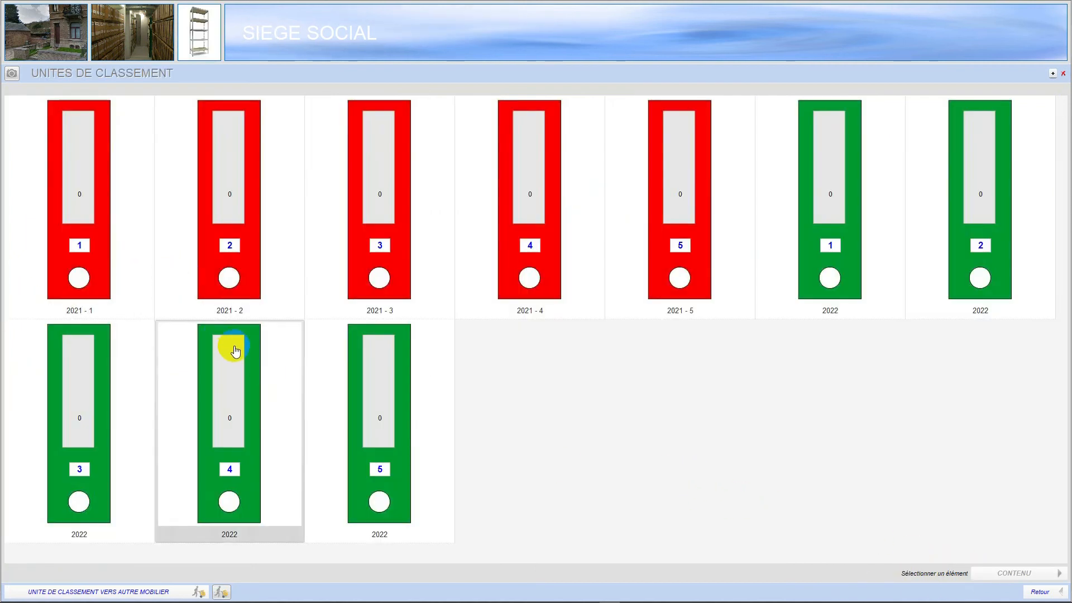
{"action": "left_click", "coordinate": [512, 303]}
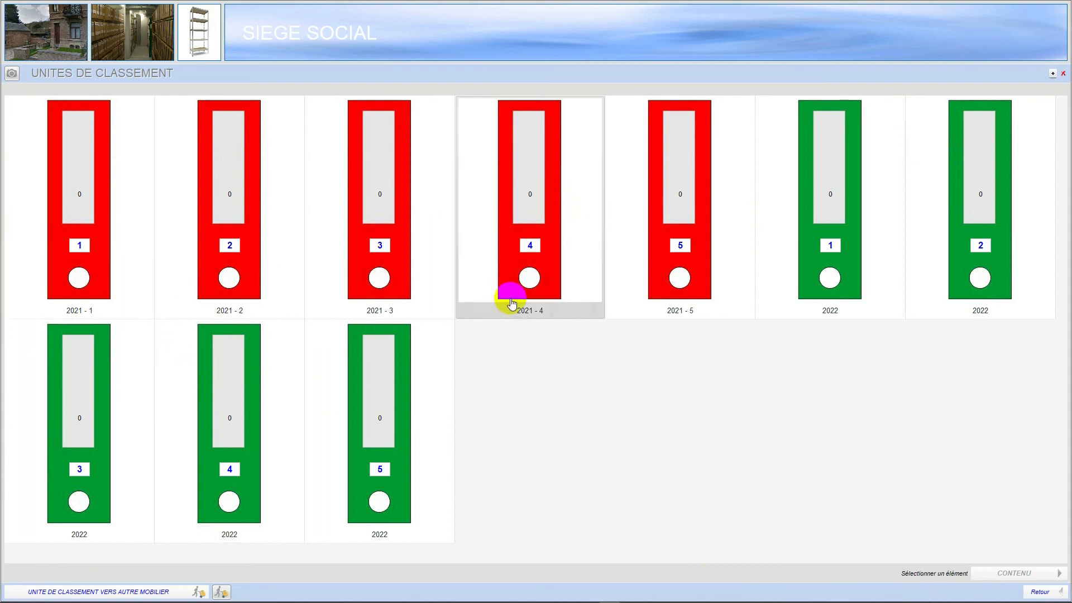
{"action": "left_click", "coordinate": [676, 215]}
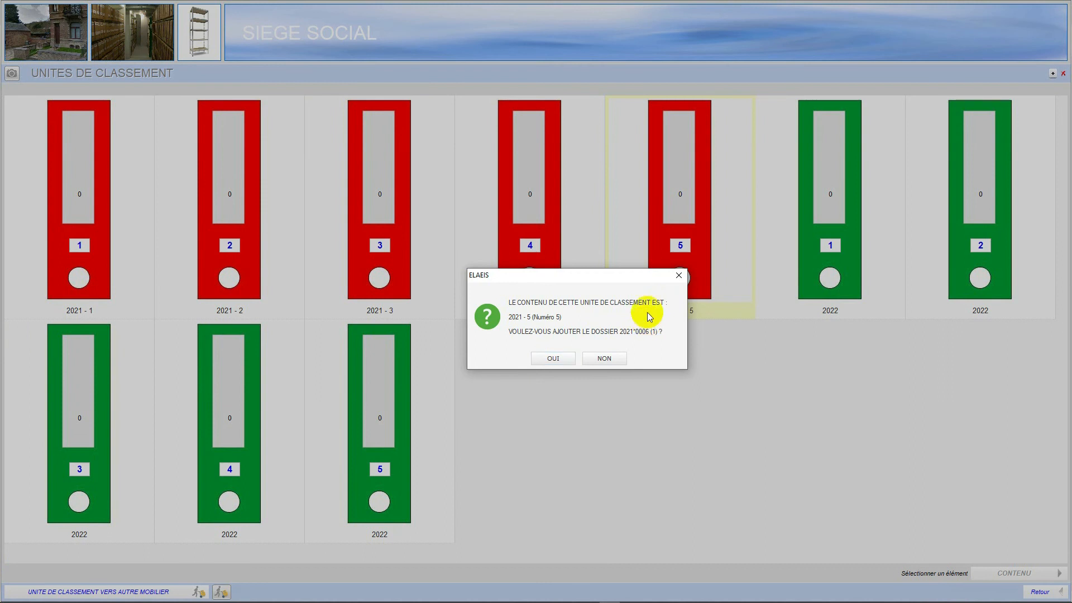
{"action": "left_click", "coordinate": [669, 236]}
{"action": "left_click", "coordinate": [682, 263]}
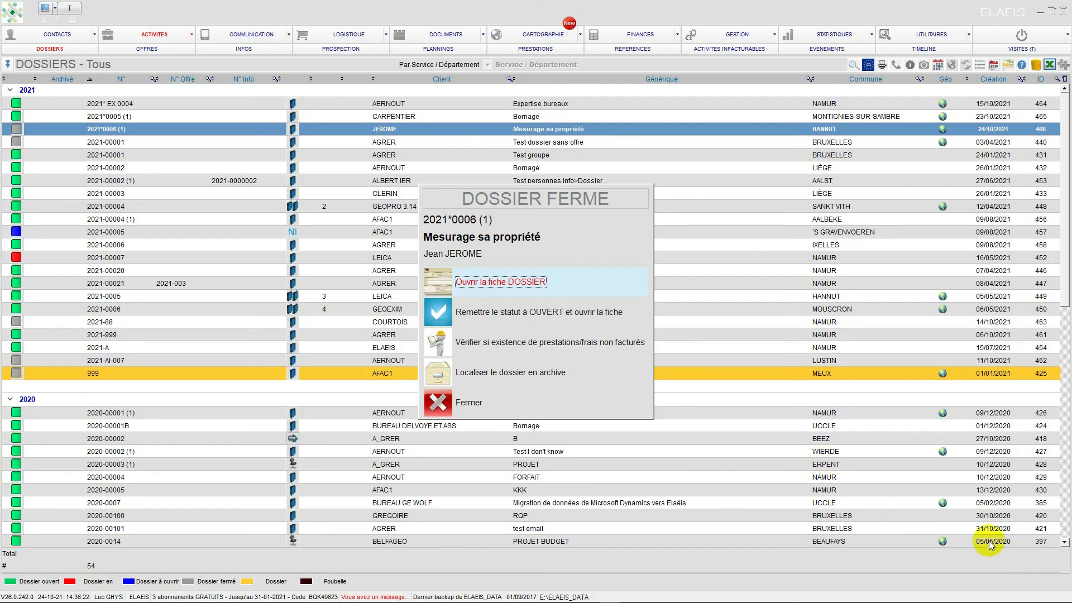
- From the dossiers list, locate the closed "Mesurage sa propriété" dossier in the archives and close the location view
{"action": "left_click", "coordinate": [439, 402]}
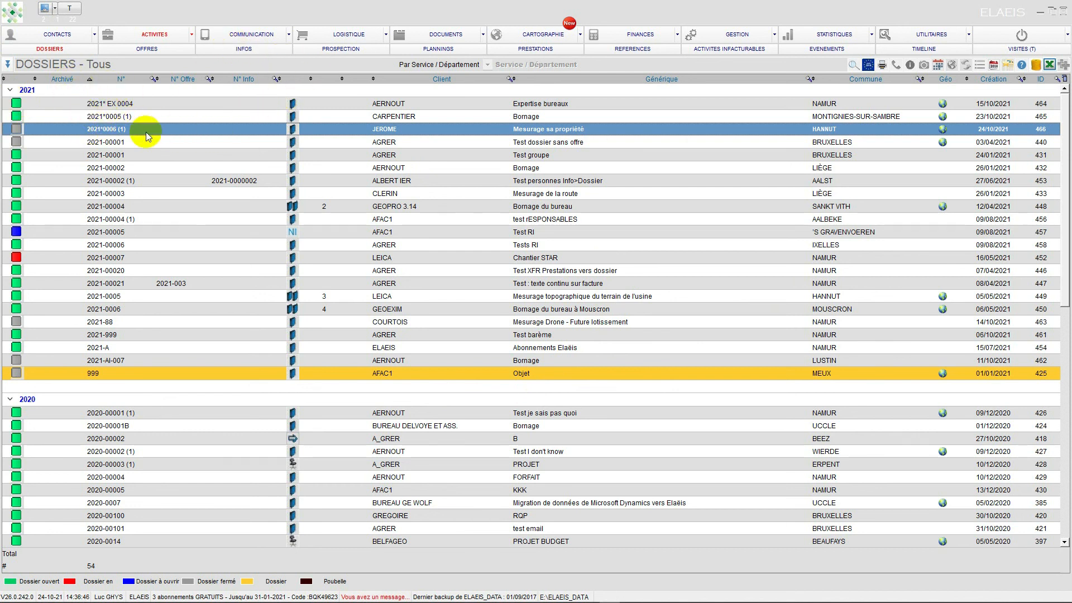
{"action": "double_click", "coordinate": [174, 128]}
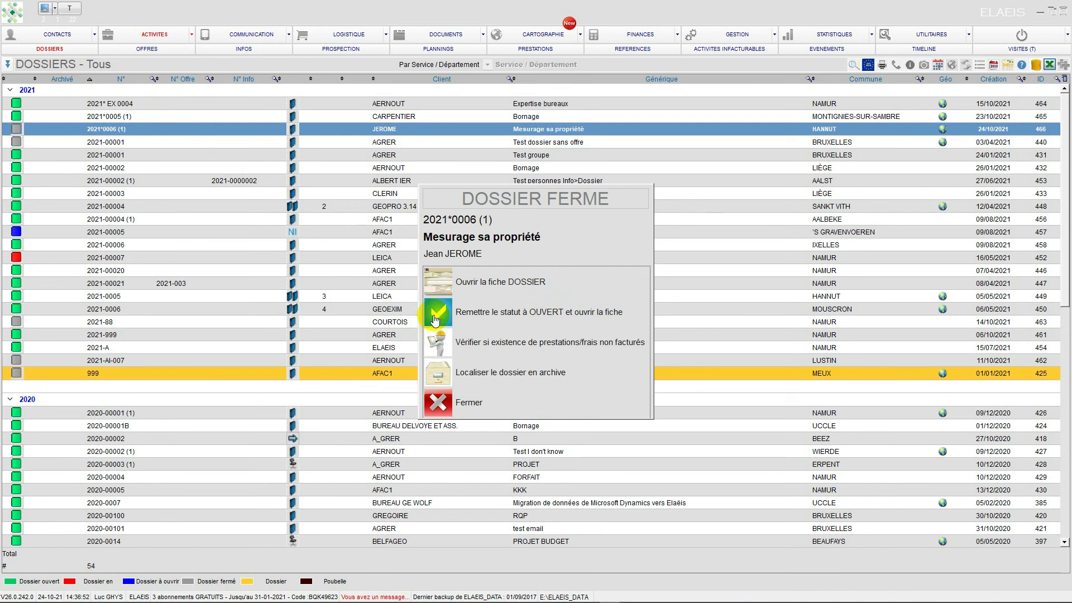
{"action": "left_click", "coordinate": [445, 378]}
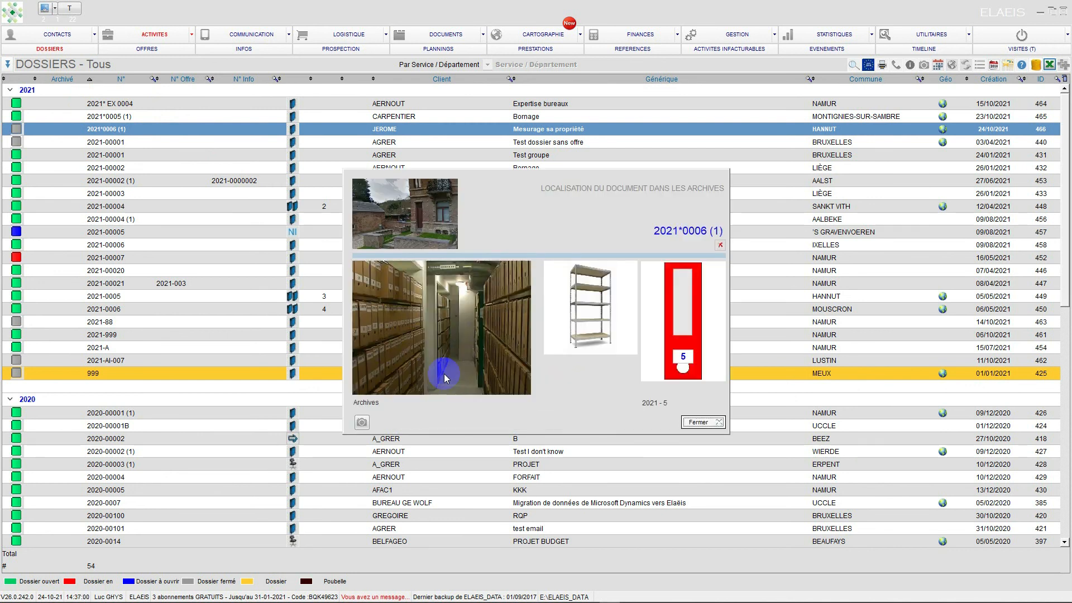
{"action": "left_click", "coordinate": [417, 237]}
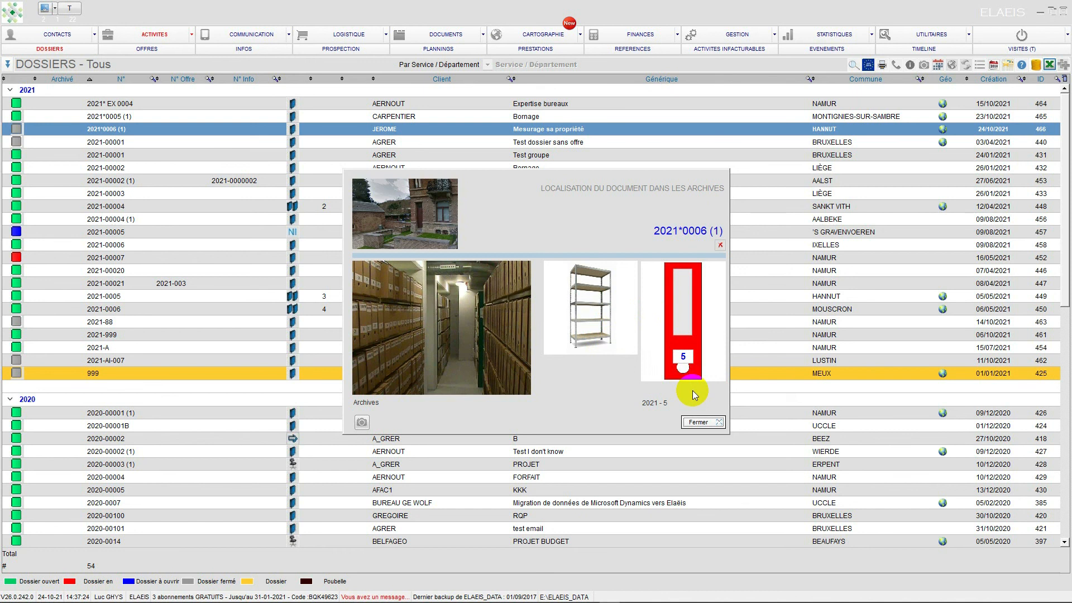
{"action": "left_click", "coordinate": [705, 423]}
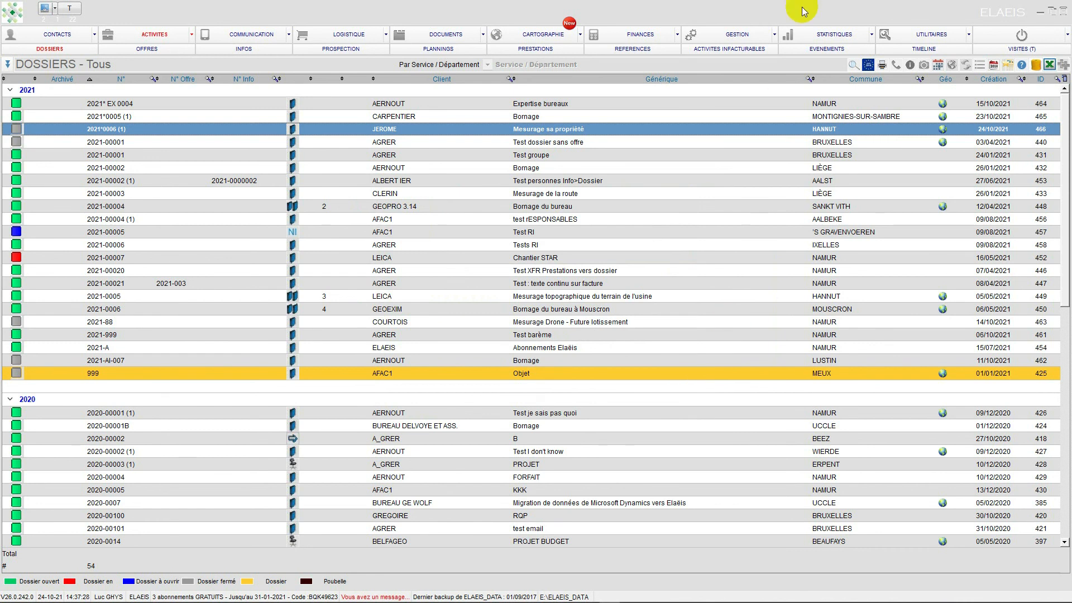
- Open the ELAEIS user record from the utilities and display the premises view of the "Siège social" address
{"action": "left_click", "coordinate": [915, 36]}
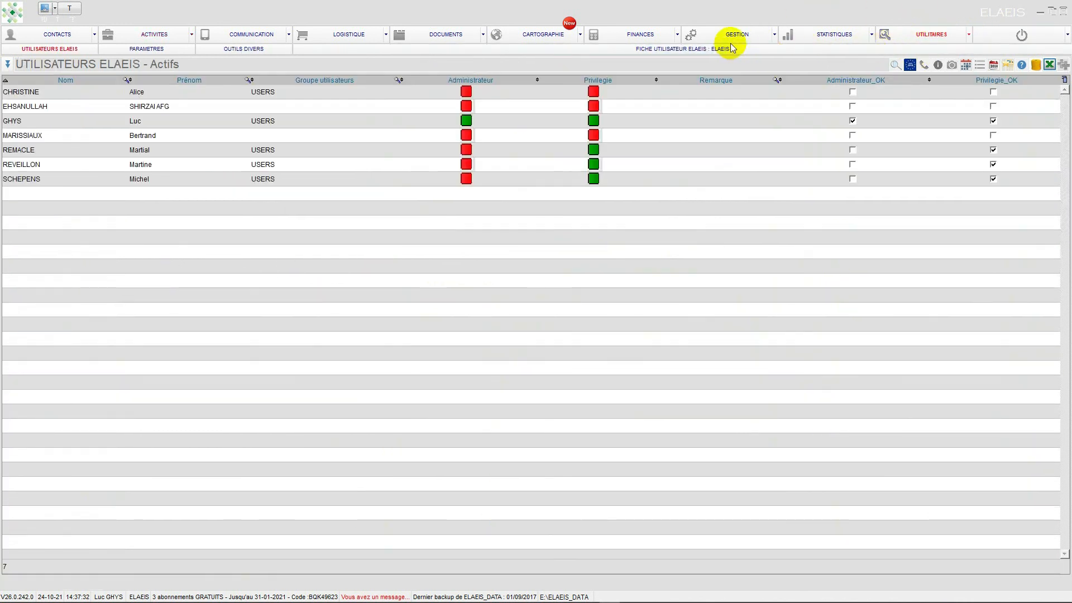
{"action": "left_click", "coordinate": [728, 48]}
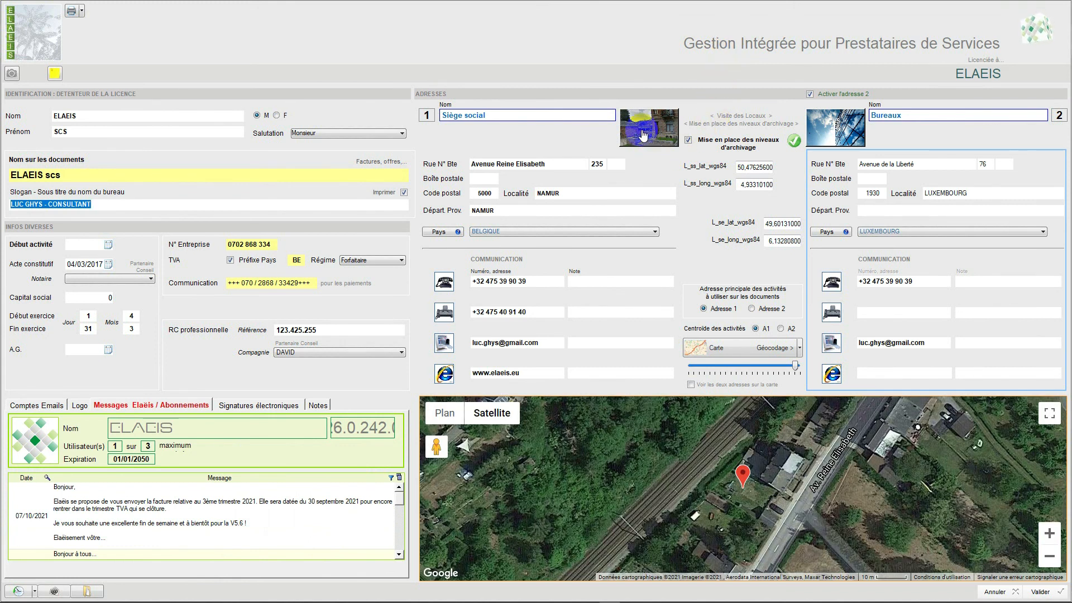
{"action": "left_click", "coordinate": [659, 144]}
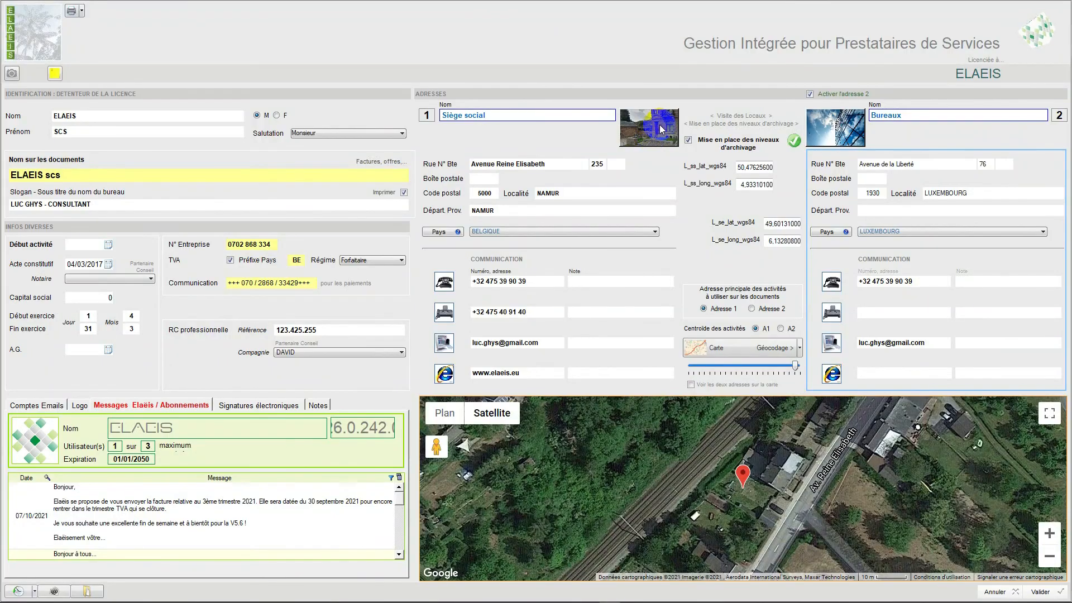
{"action": "left_click", "coordinate": [661, 126]}
{"action": "left_click", "coordinate": [659, 124]}
{"action": "left_click", "coordinate": [659, 125]}
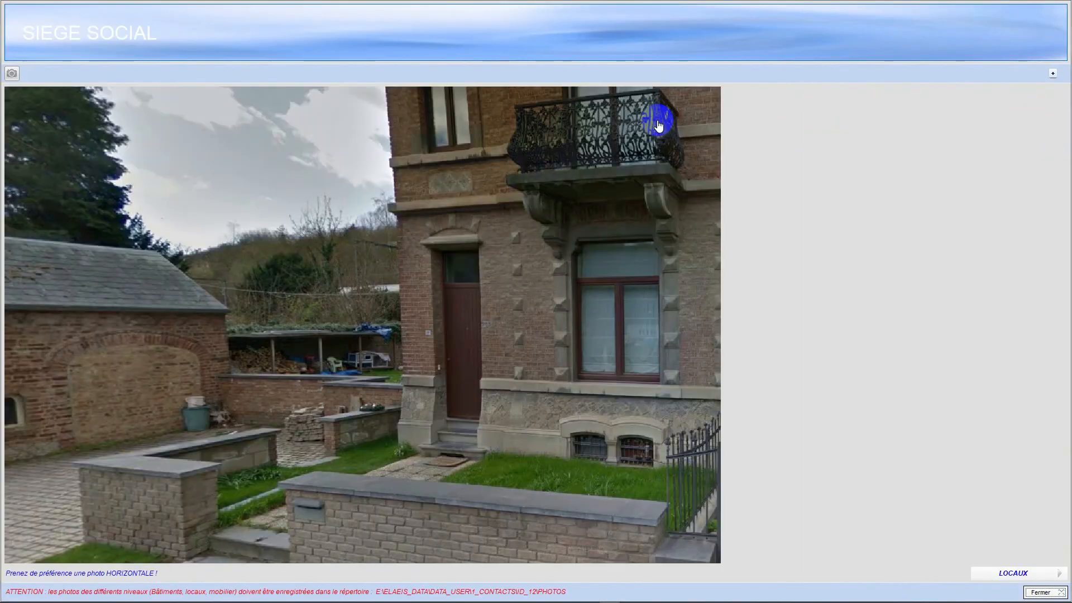
- Display the contents of filing unit 2021 - 5 on shelf E1 in the Archives room
{"action": "left_click", "coordinate": [1014, 573]}
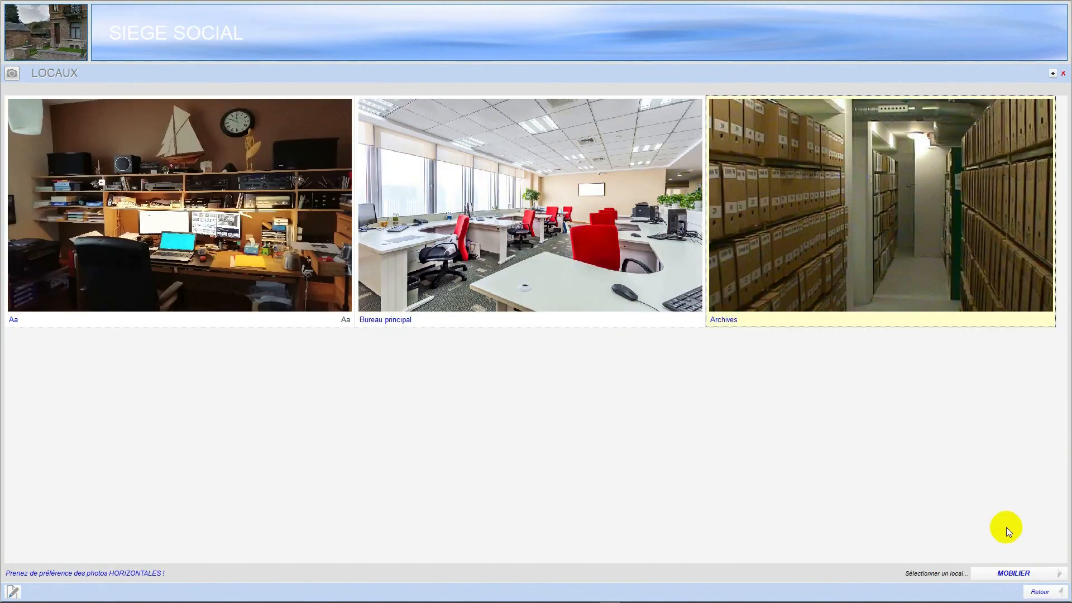
{"action": "left_click", "coordinate": [1017, 574]}
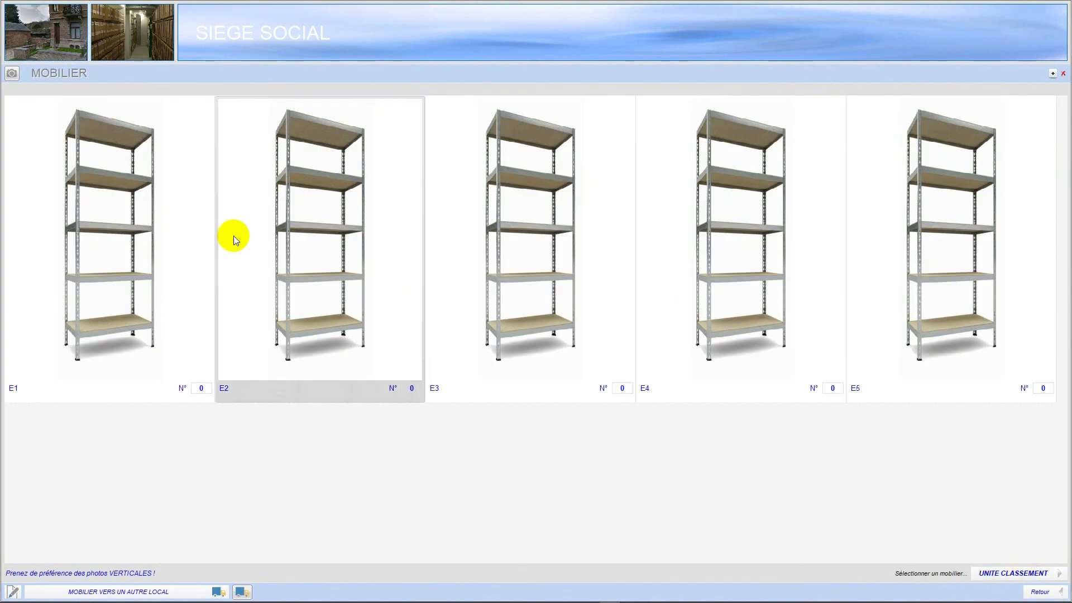
{"action": "left_click", "coordinate": [114, 205]}
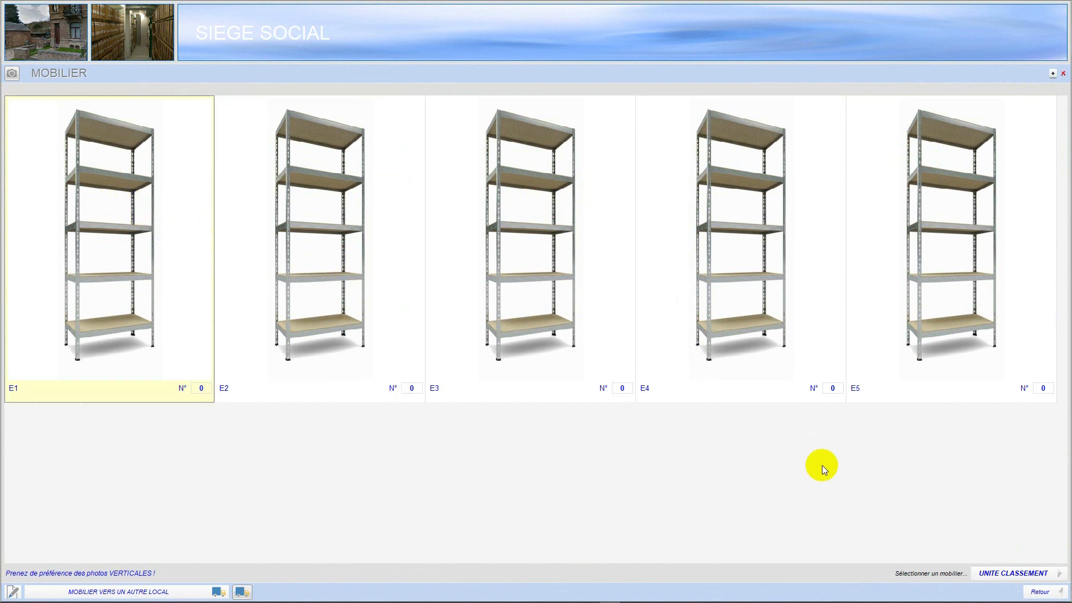
{"action": "left_click", "coordinate": [1000, 574]}
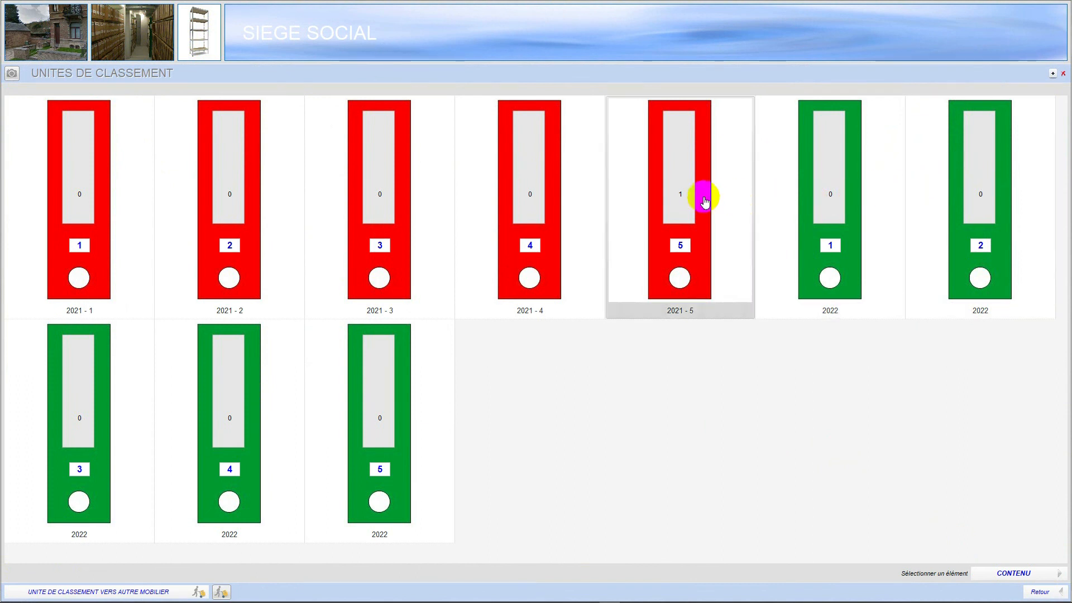
{"action": "left_click", "coordinate": [677, 194]}
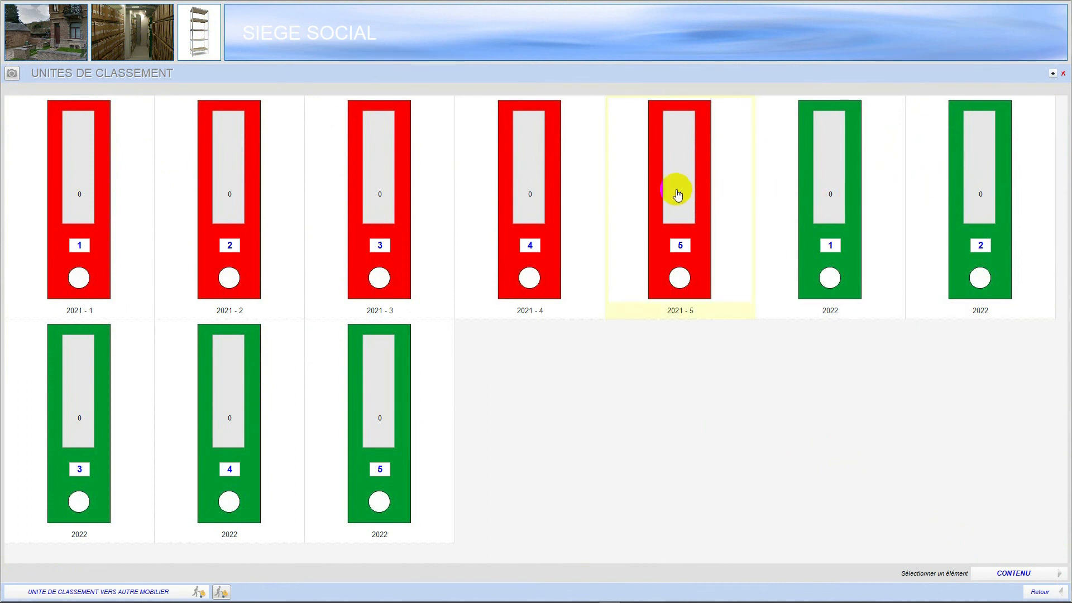
{"action": "left_click", "coordinate": [1001, 575]}
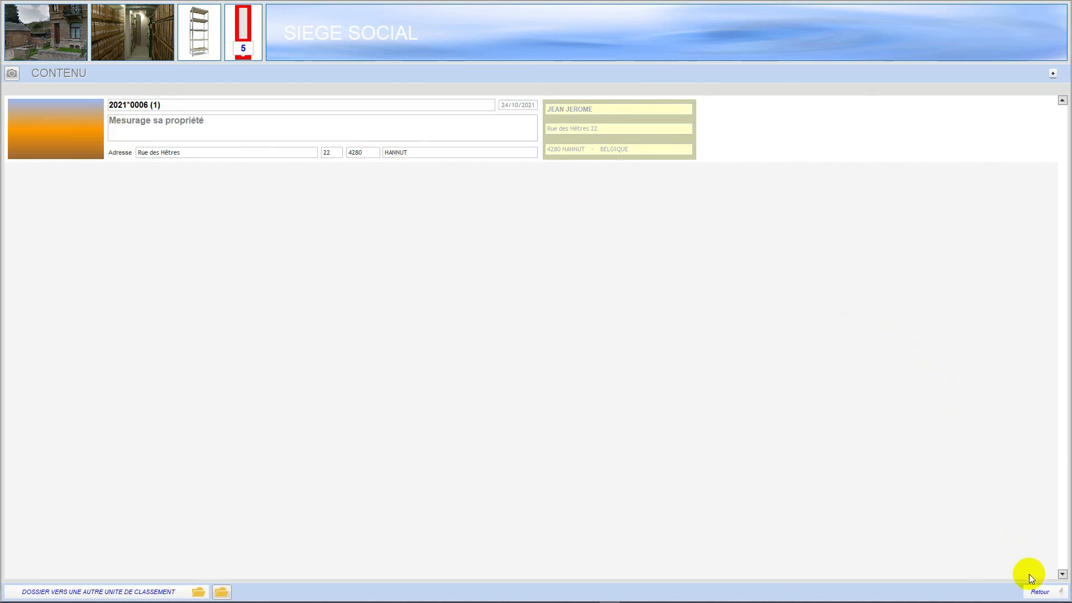
- Close the filing unit contents and all premises views, and leave the ELAEIS user record without validating
{"action": "left_click", "coordinate": [1036, 592]}
{"action": "left_click", "coordinate": [1036, 592]}
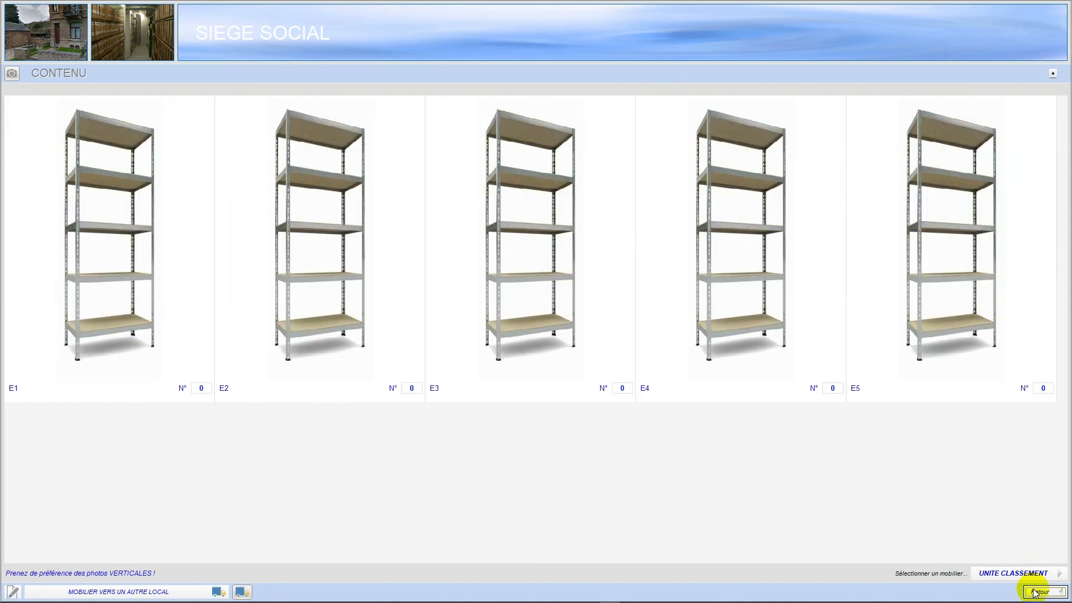
{"action": "left_click", "coordinate": [1037, 592]}
{"action": "left_click", "coordinate": [1036, 592]}
{"action": "left_click", "coordinate": [1036, 592]}
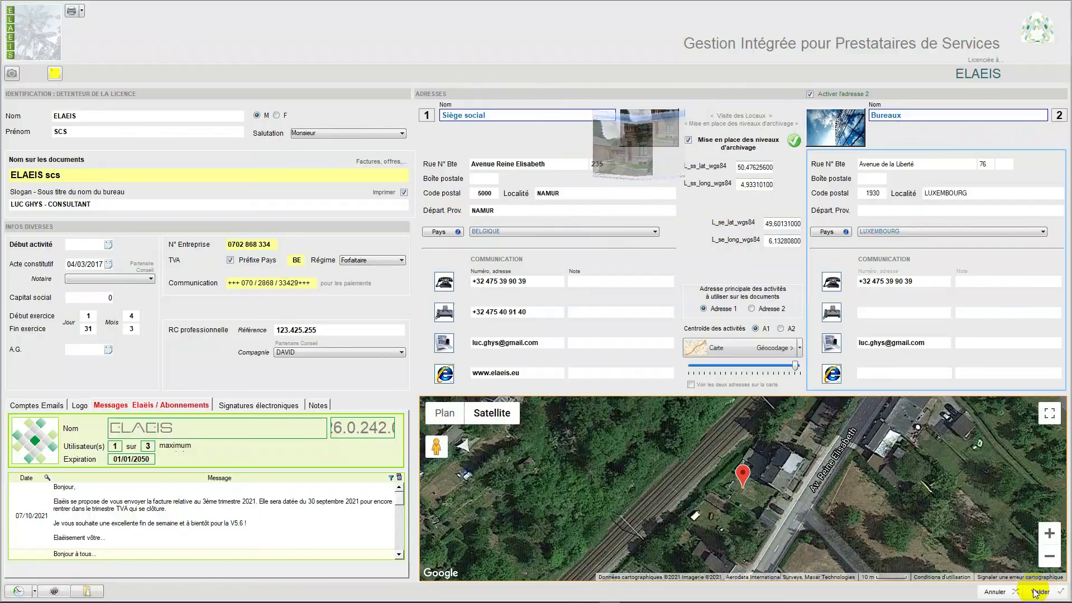
{"action": "left_click", "coordinate": [989, 592]}
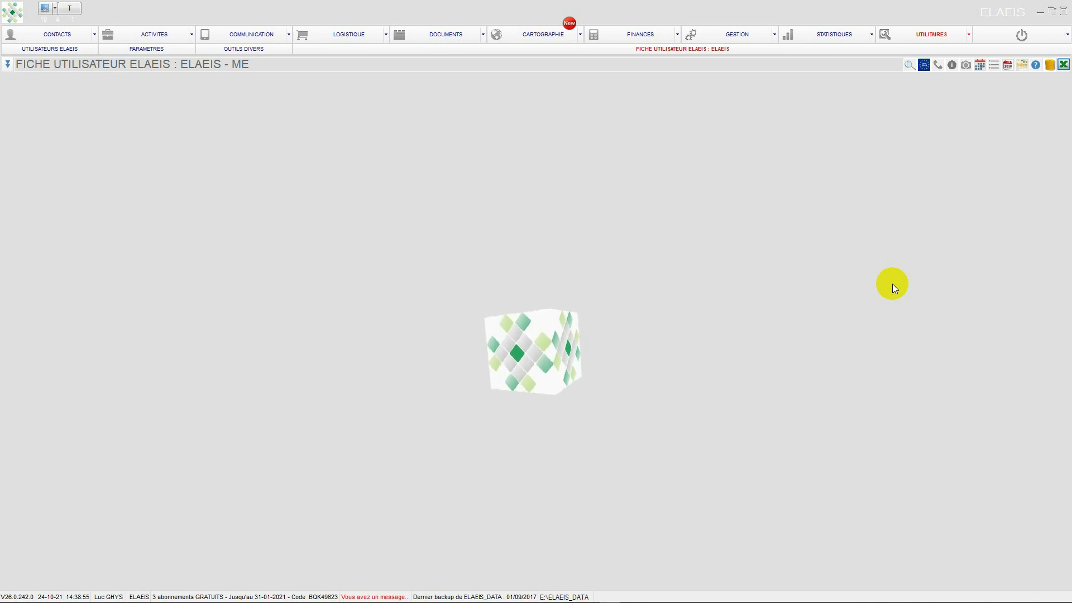
- Open the cartography view for the active dossier, return from it, and decline ending the ELAEIS session
{"action": "left_click", "coordinate": [515, 42]}
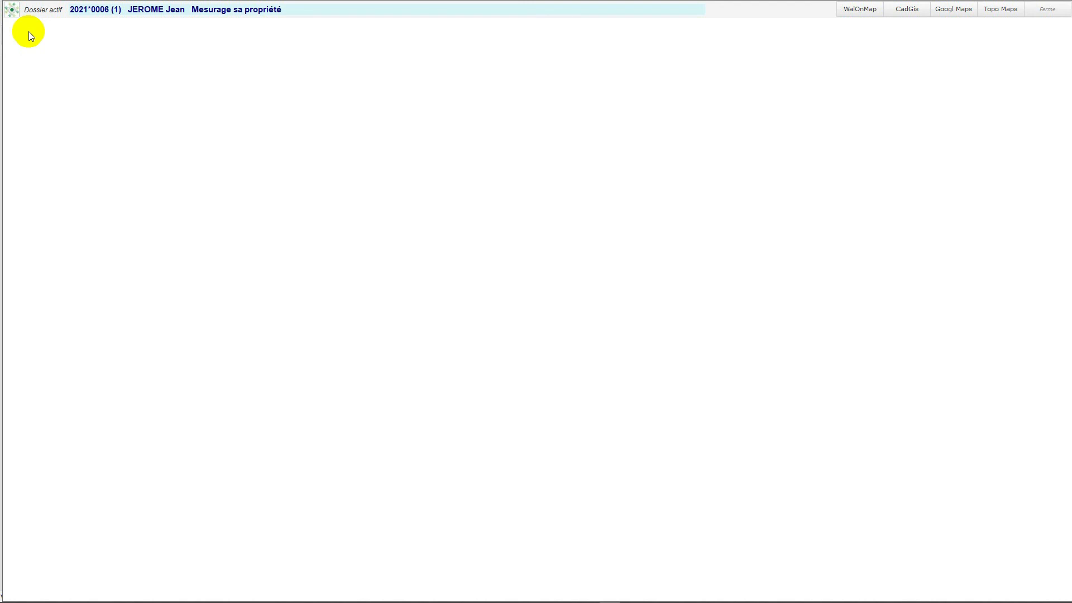
{"action": "left_click", "coordinate": [1039, 9]}
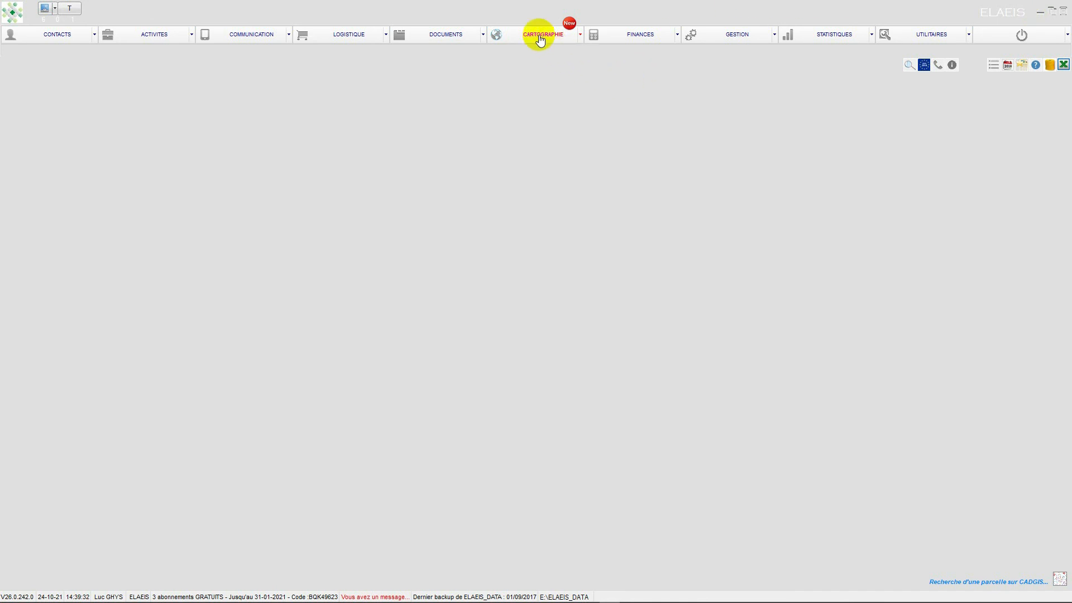
{"action": "left_click", "coordinate": [1035, 39]}
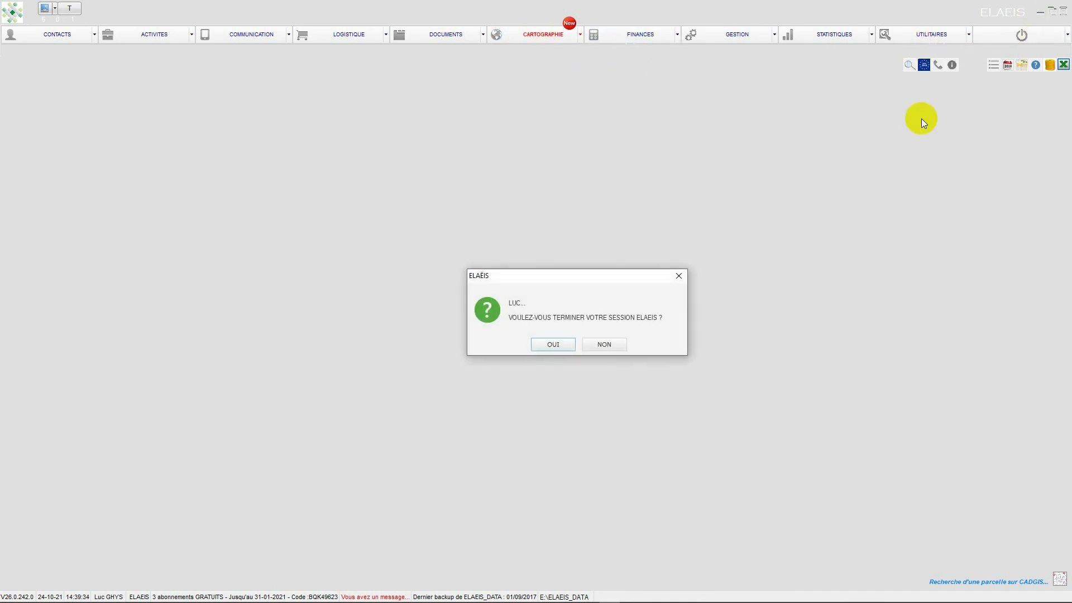
{"action": "left_click", "coordinate": [602, 342]}
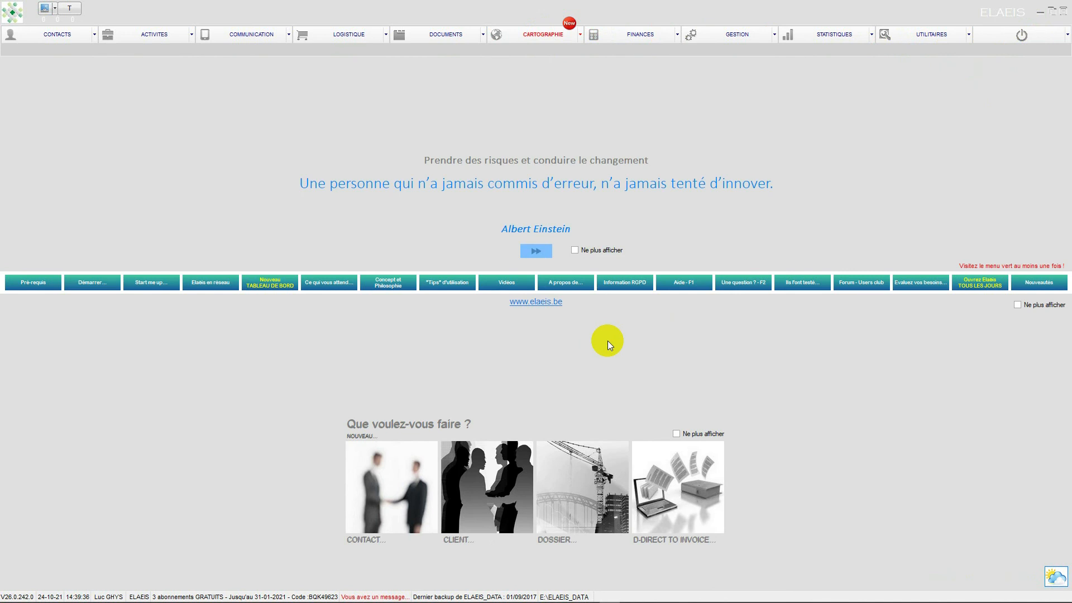